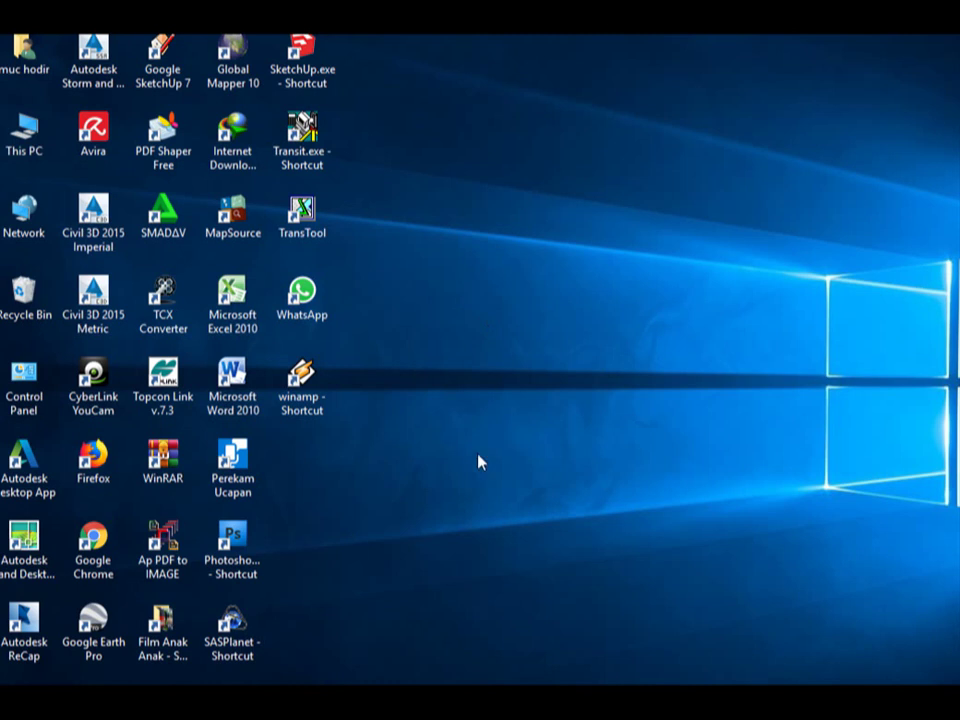
# Refresh the Windows desktop twice
pyautogui.rightClick(485, 337)
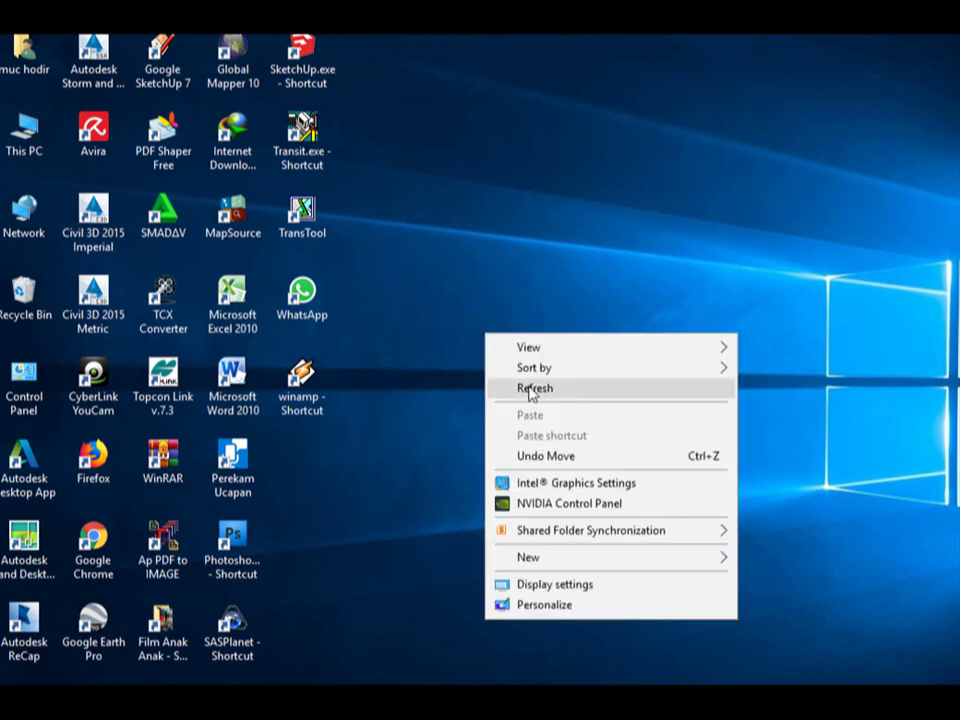
pyautogui.click(529, 389)
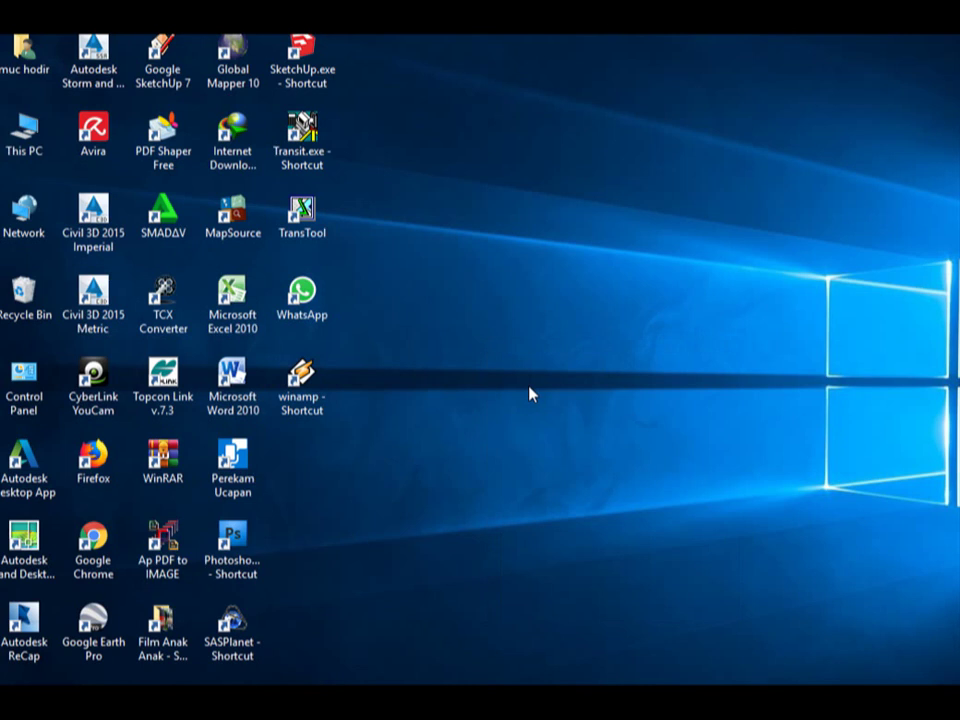
pyautogui.rightClick(485, 394)
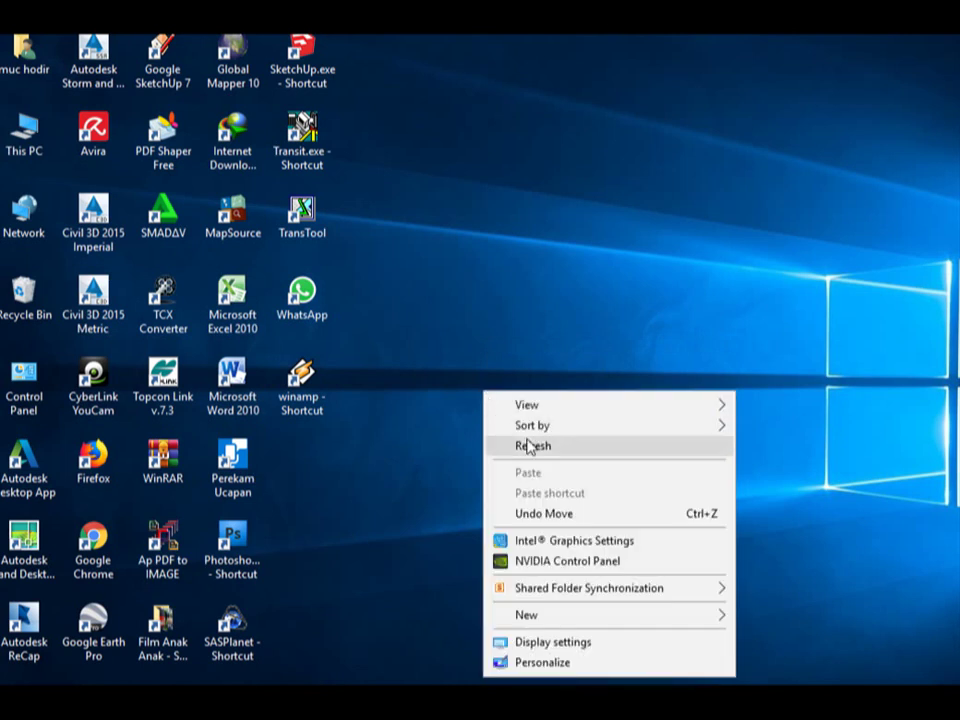
pyautogui.click(531, 446)
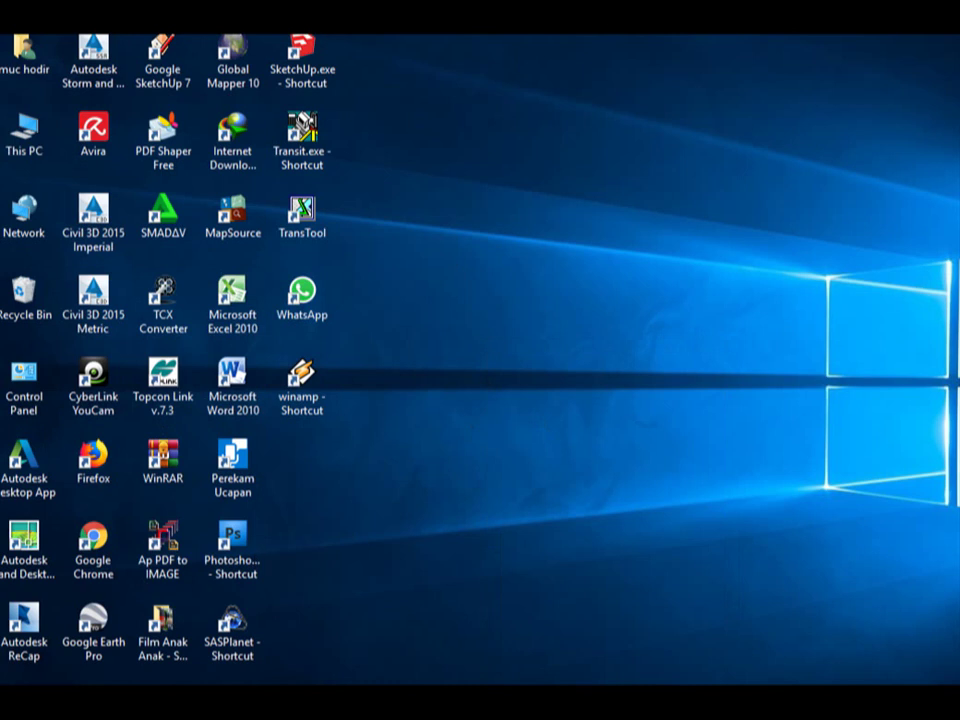
# Open Tower Schedule SANGATTA - MALOY.xls from D:\2016\LAPORAN AKHIR SANGATA - MALOY\BUKU-02 ROUTE MAP DAN TOWER SCHEDULE
pyautogui.press('super+e')
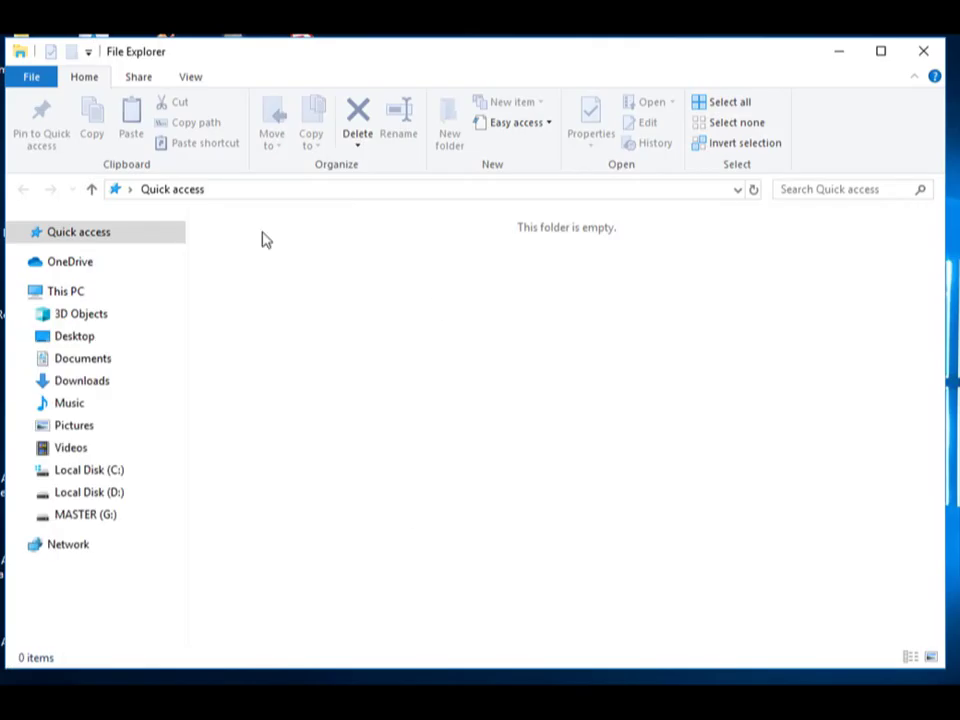
pyautogui.click(89, 492)
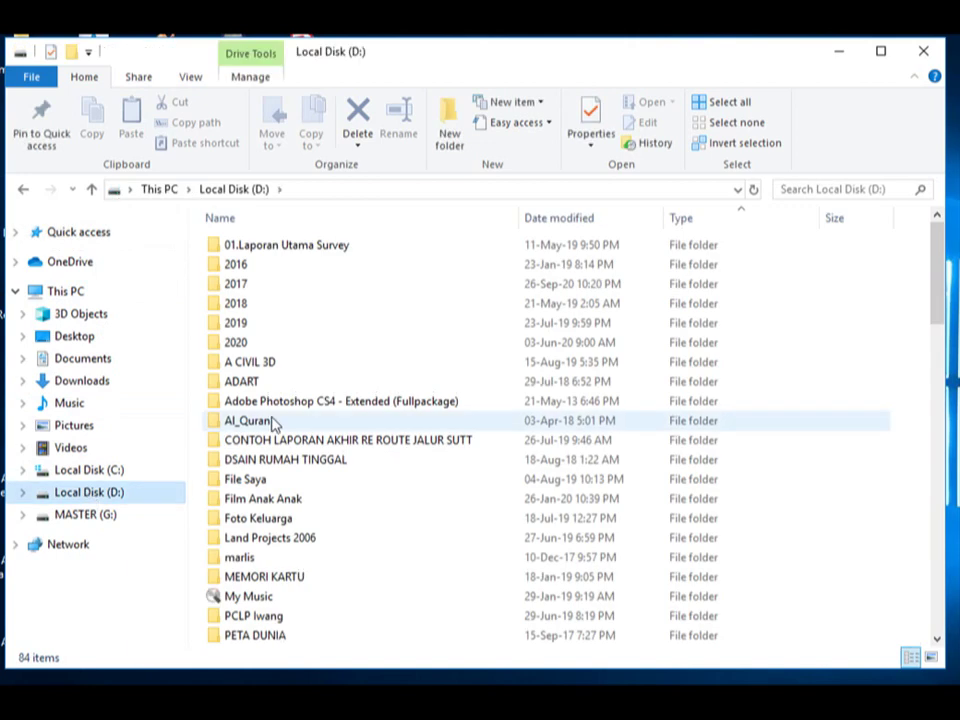
pyautogui.doubleClick(246, 266)
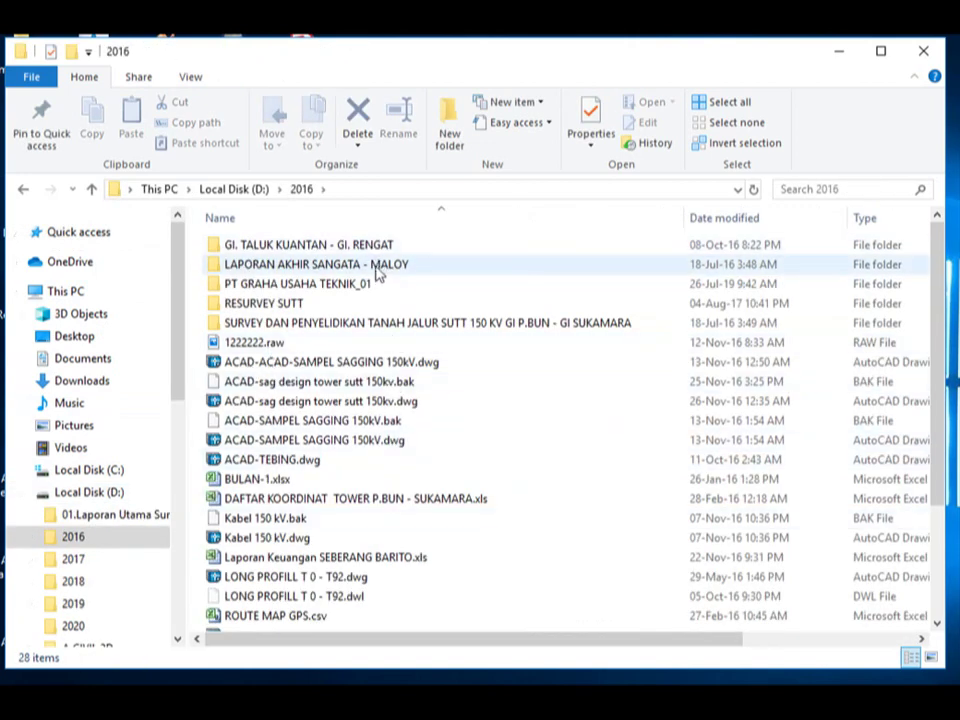
pyautogui.doubleClick(345, 272)
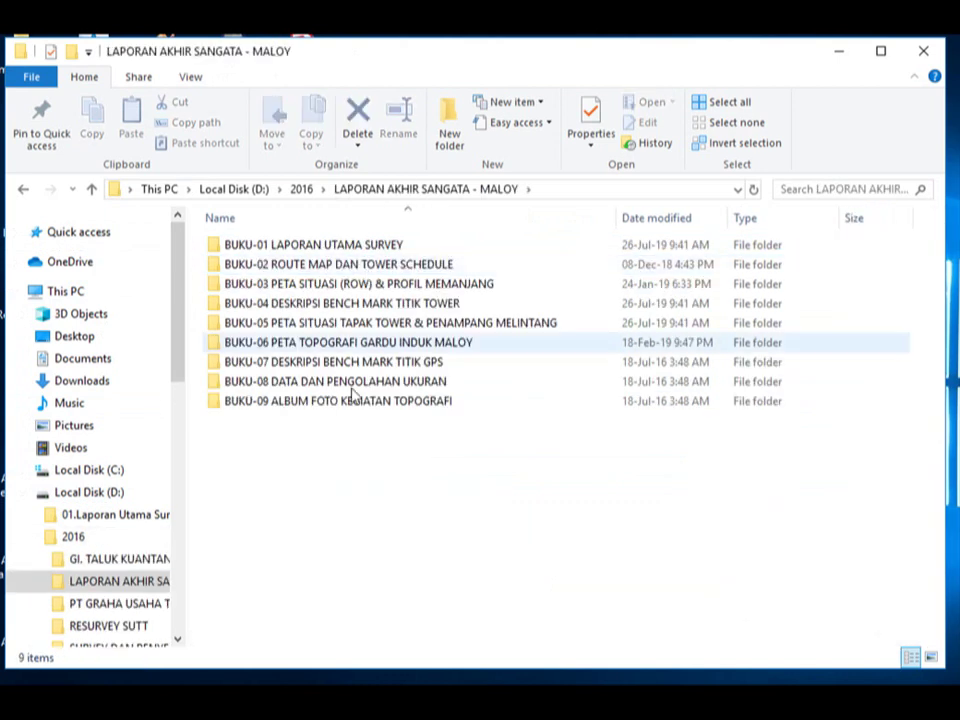
pyautogui.doubleClick(400, 268)
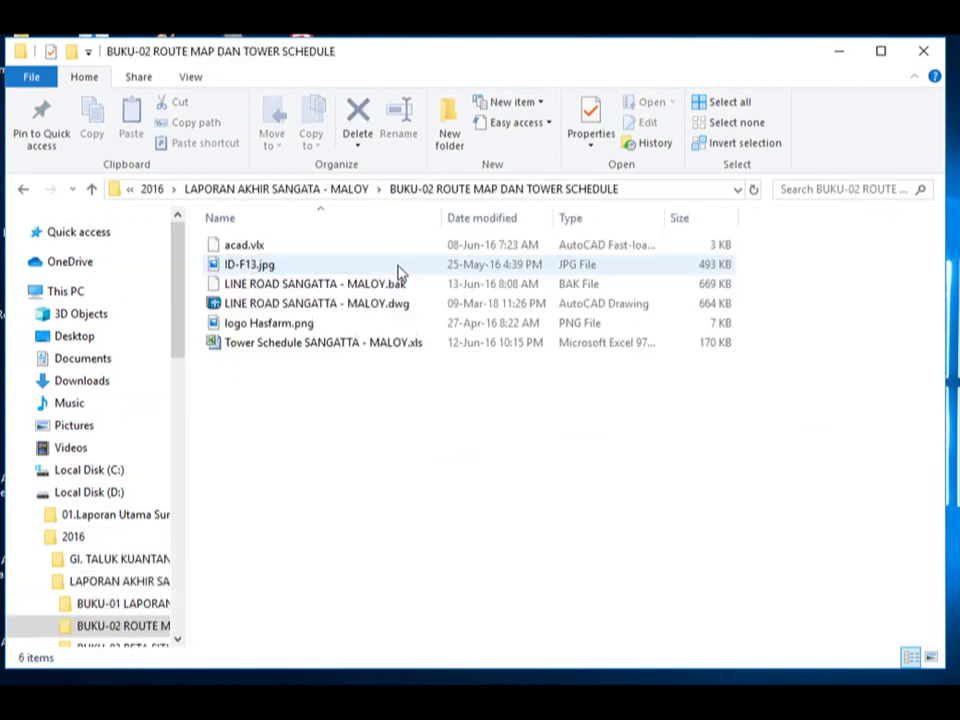
pyautogui.doubleClick(308, 346)
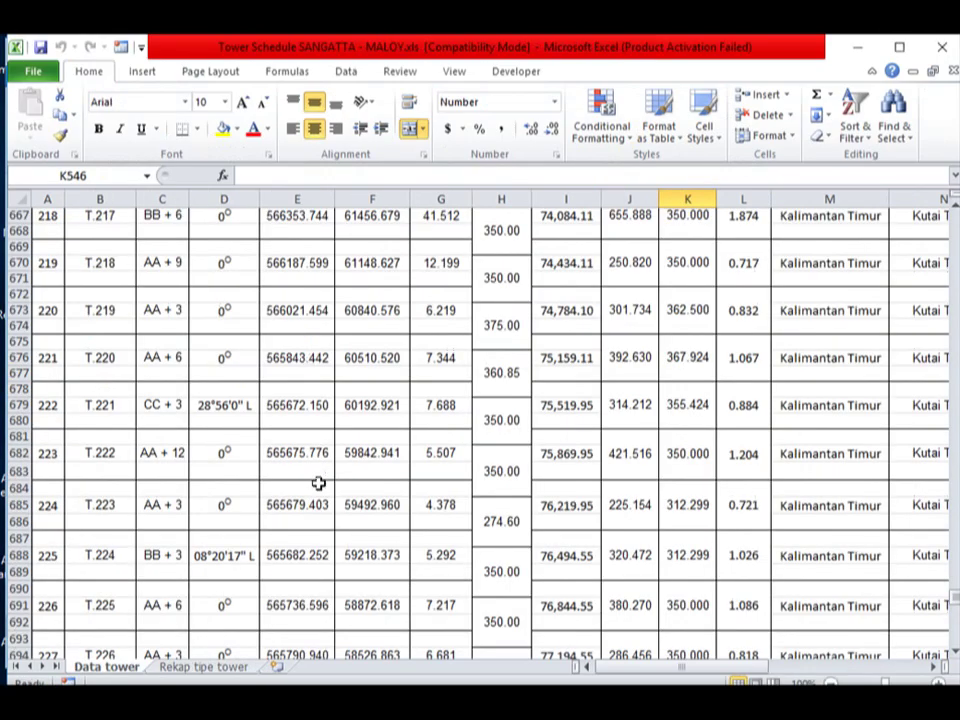
pyautogui.click(318, 483)
pyautogui.scroll(14, 318, 483)
pyautogui.scroll(14, 318, 483)
pyautogui.scroll(8, 318, 483)
pyautogui.scroll(8, 318, 483)
pyautogui.scroll(20, 318, 483)
pyautogui.scroll(20, 328, 336)
pyautogui.scroll(20, 328, 336)
pyautogui.scroll(20, 328, 336)
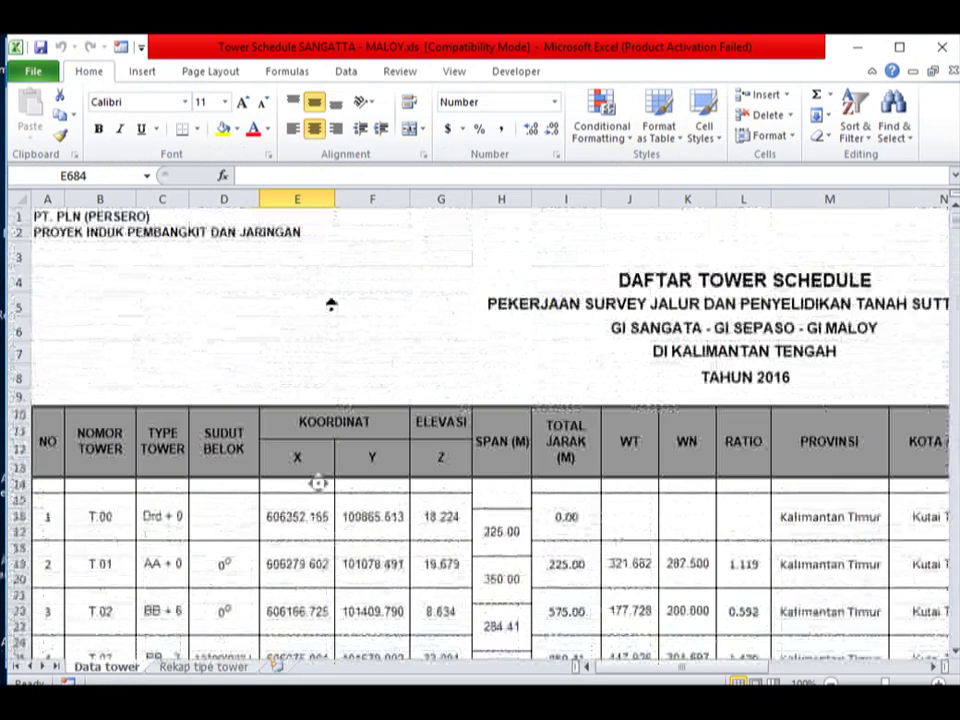
pyautogui.click(718, 281)
pyautogui.scroll(-6, 390, 508)
pyautogui.click(369, 504)
pyautogui.scroll(6, 367, 504)
pyautogui.scroll(-3, 365, 504)
pyautogui.click(372, 491)
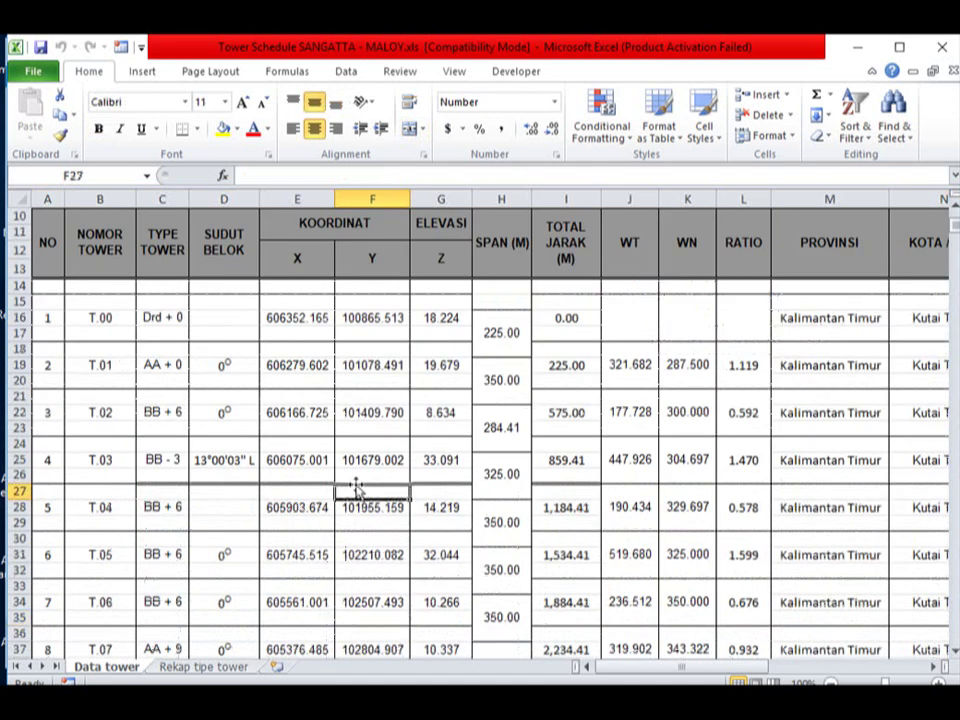
pyautogui.click(92, 315)
pyautogui.moveTo(297, 315)
pyautogui.mouseDown()
pyautogui.moveTo(381, 312)
pyautogui.moveTo(370, 635)
pyautogui.mouseUp()
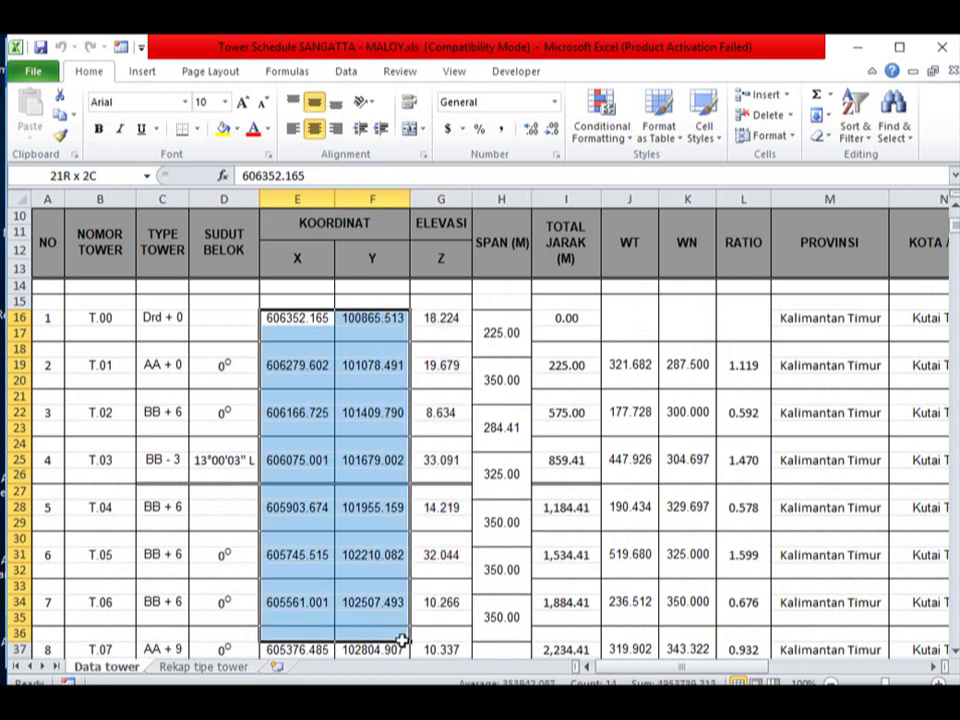
pyautogui.scroll(-2, 304, 486)
pyautogui.scroll(1, 300, 400)
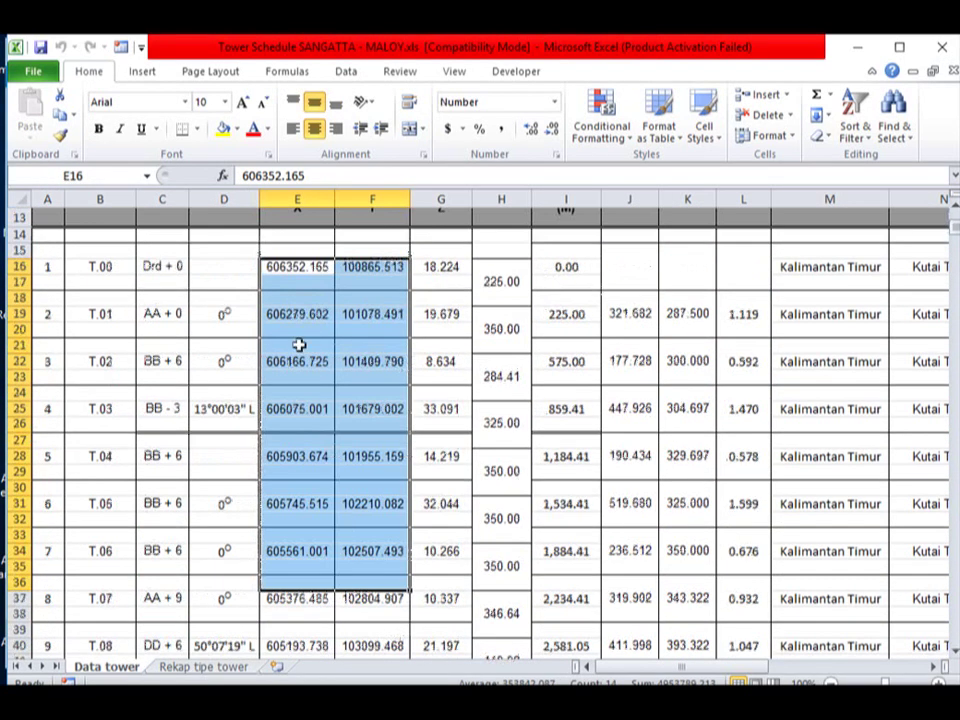
pyautogui.moveTo(287, 266); pyautogui.dragTo(440, 266)
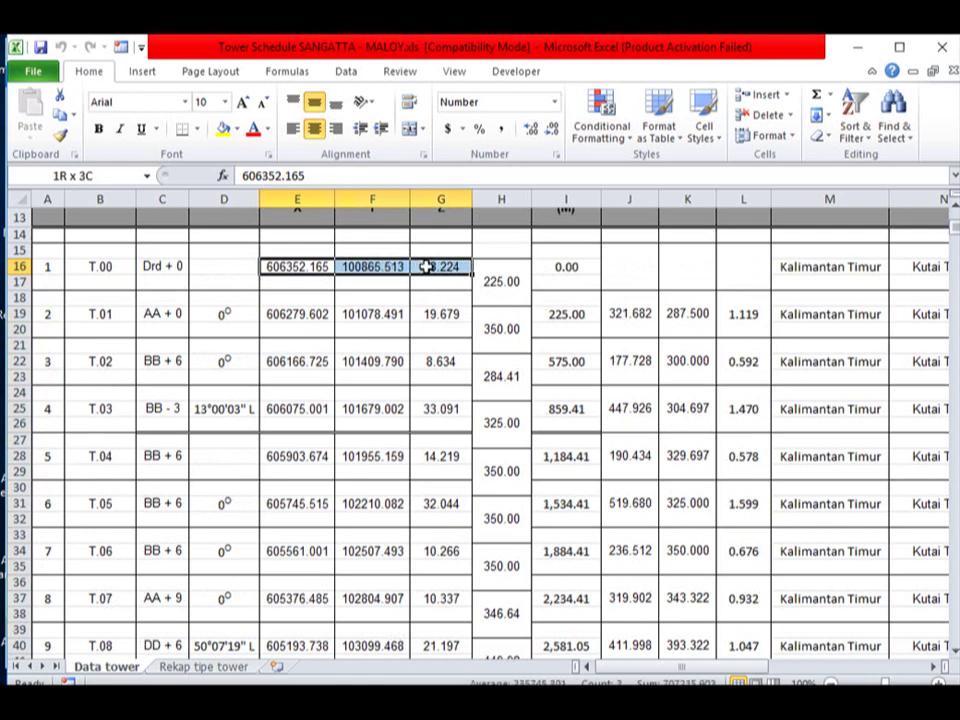
pyautogui.scroll(4, 404, 300)
pyautogui.scroll(-4, 400, 362)
pyautogui.scroll(-1, 399, 364)
pyautogui.scroll(4, 401, 364)
pyautogui.scroll(-4, 401, 365)
pyautogui.scroll(-1, 401, 368)
pyautogui.scroll(5, 401, 368)
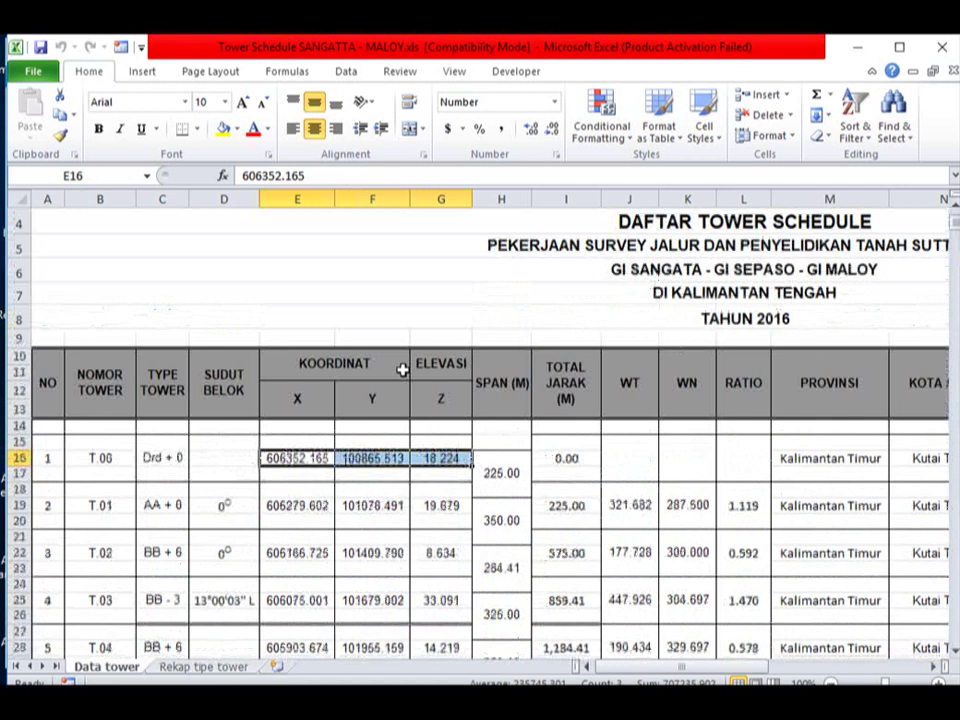
pyautogui.scroll(-2, 383, 468)
pyautogui.scroll(-1, 378, 462)
pyautogui.click(368, 456)
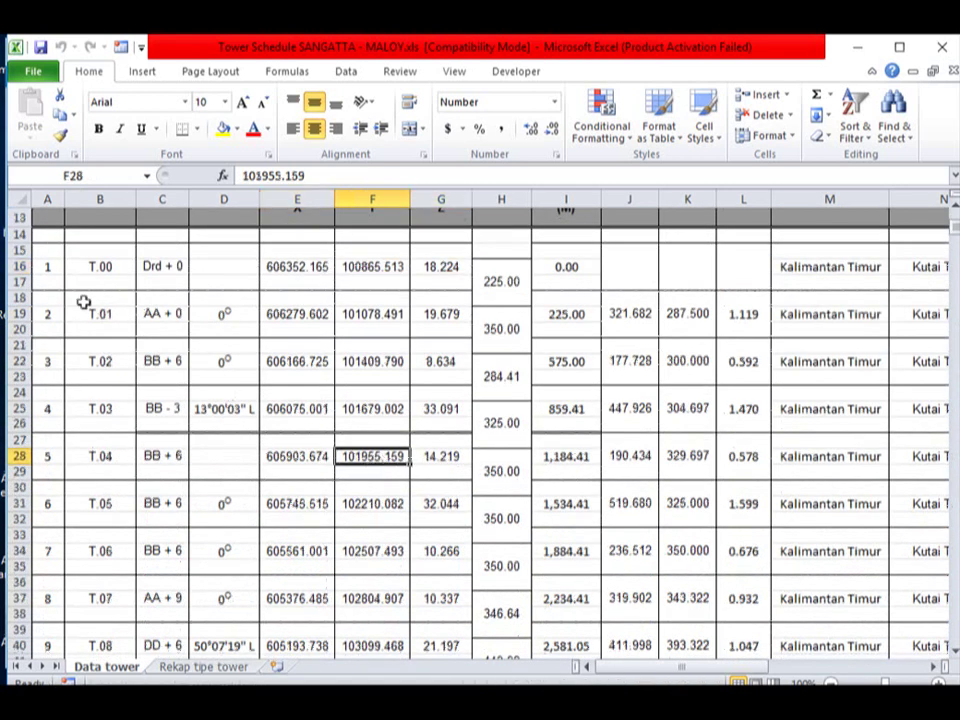
# Copy the Data tower range B16:F758, covering towers T.00 through T.247
pyautogui.moveTo(88, 266); pyautogui.dragTo(472, 652)
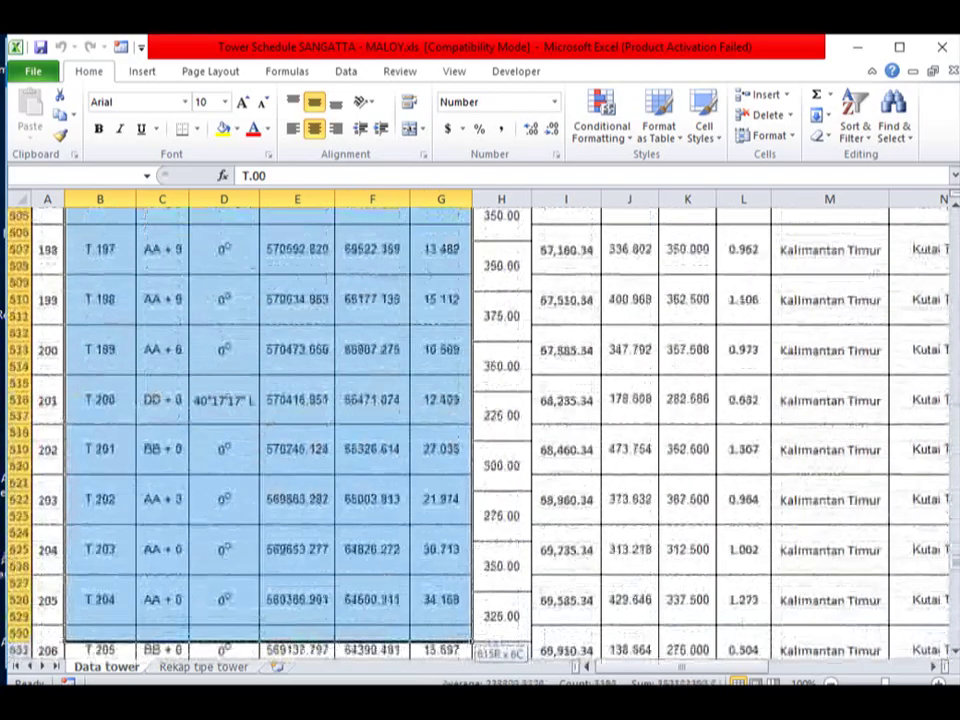
pyautogui.moveTo(472, 652)
pyautogui.mouseDown()
pyautogui.moveTo(432, 640)
pyautogui.moveTo(405, 519)
pyautogui.mouseUp()
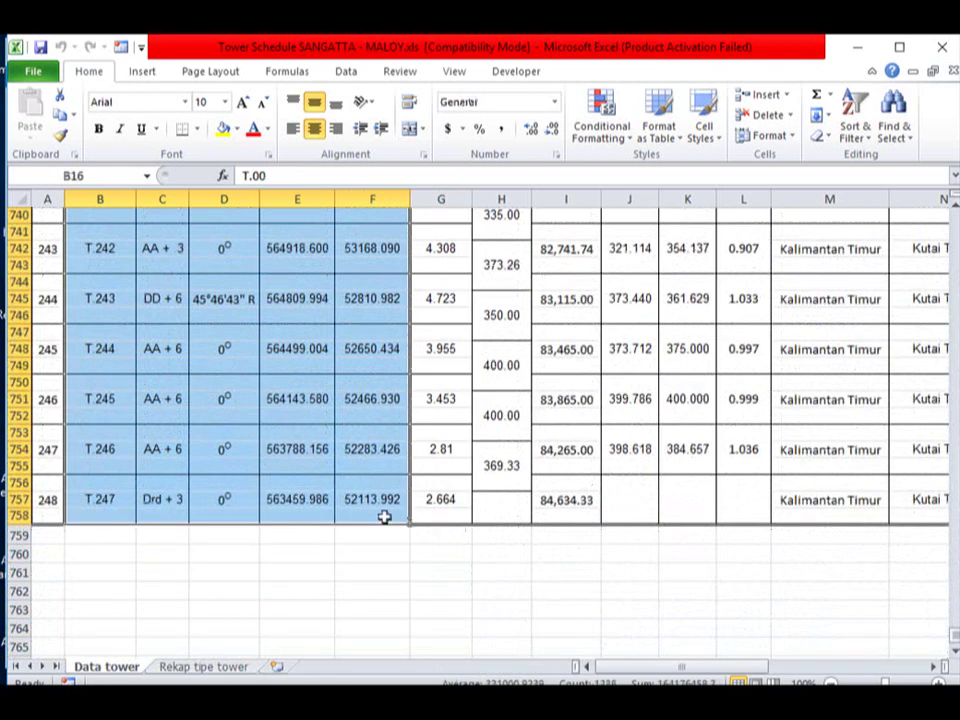
pyautogui.scroll(20, 305, 256)
pyautogui.scroll(20, 305, 256)
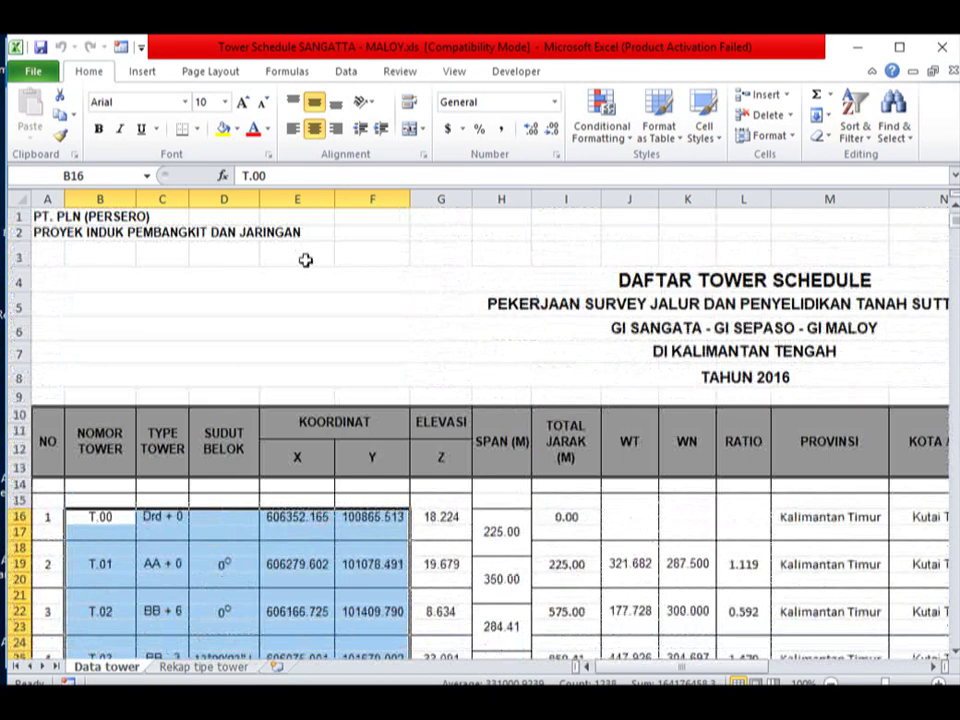
pyautogui.scroll(-3, 305, 259)
pyautogui.scroll(-1, 305, 259)
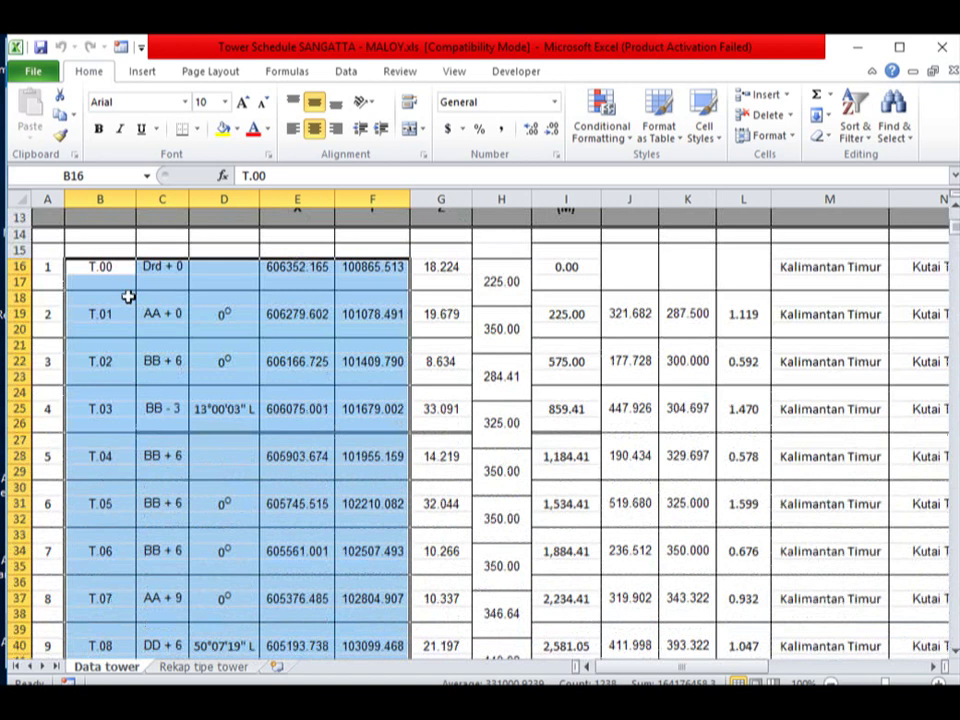
pyautogui.scroll(-2, 231, 341)
pyautogui.scroll(2, 231, 341)
pyautogui.scroll(2, 231, 343)
pyautogui.scroll(-4, 229, 313)
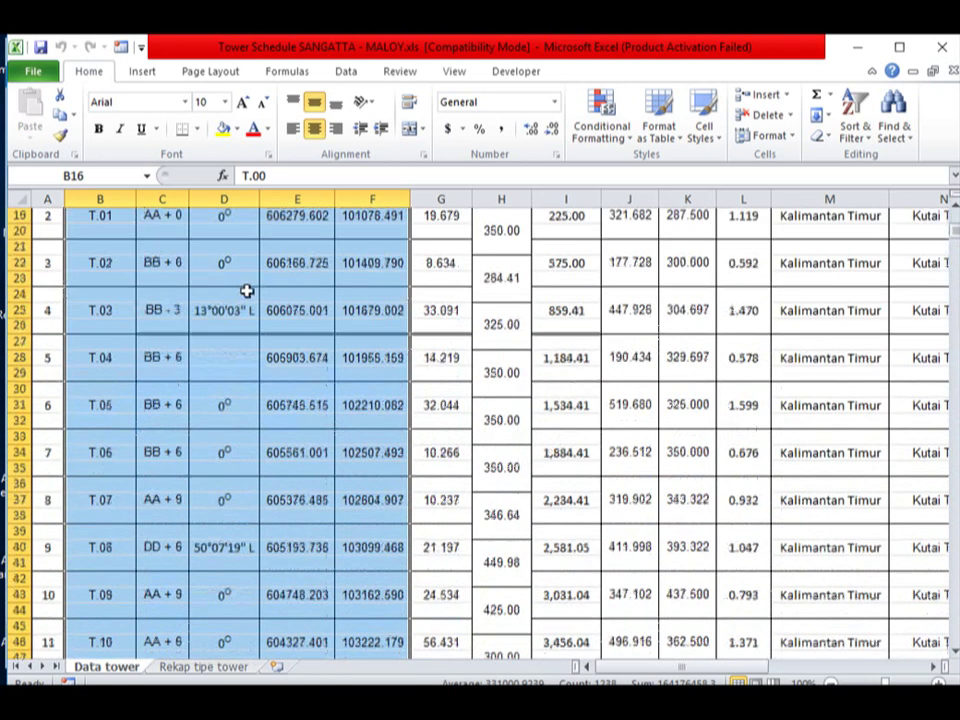
pyautogui.rightClick(243, 291)
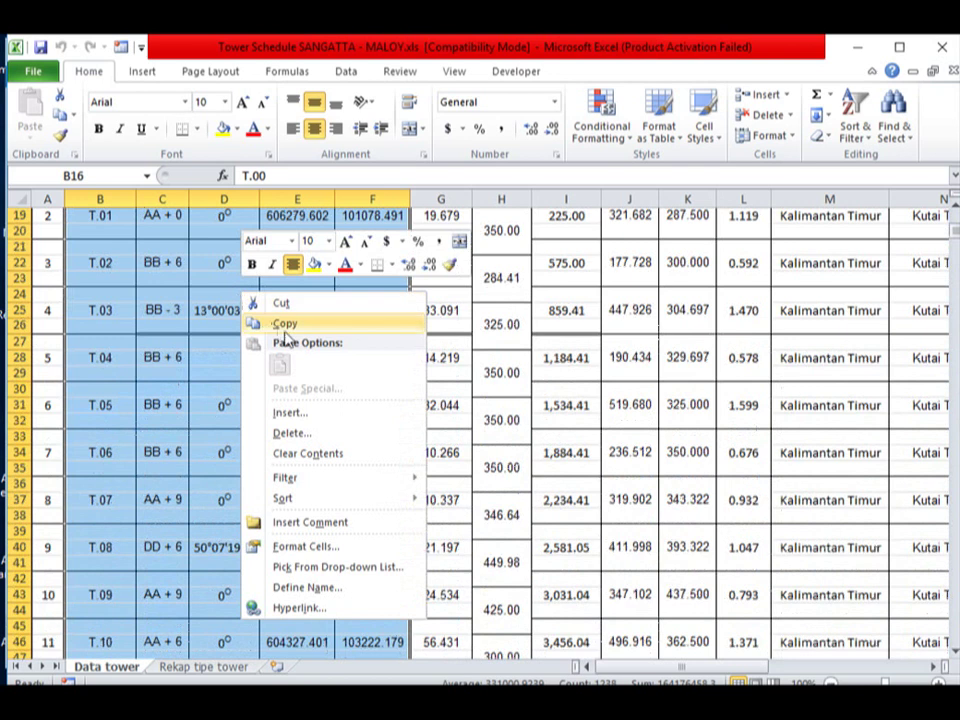
pyautogui.click(284, 325)
# Add a blank worksheet, return to Data tower, cancel the pending copy and reselect the tower data
pyautogui.scroll(5, 290, 420)
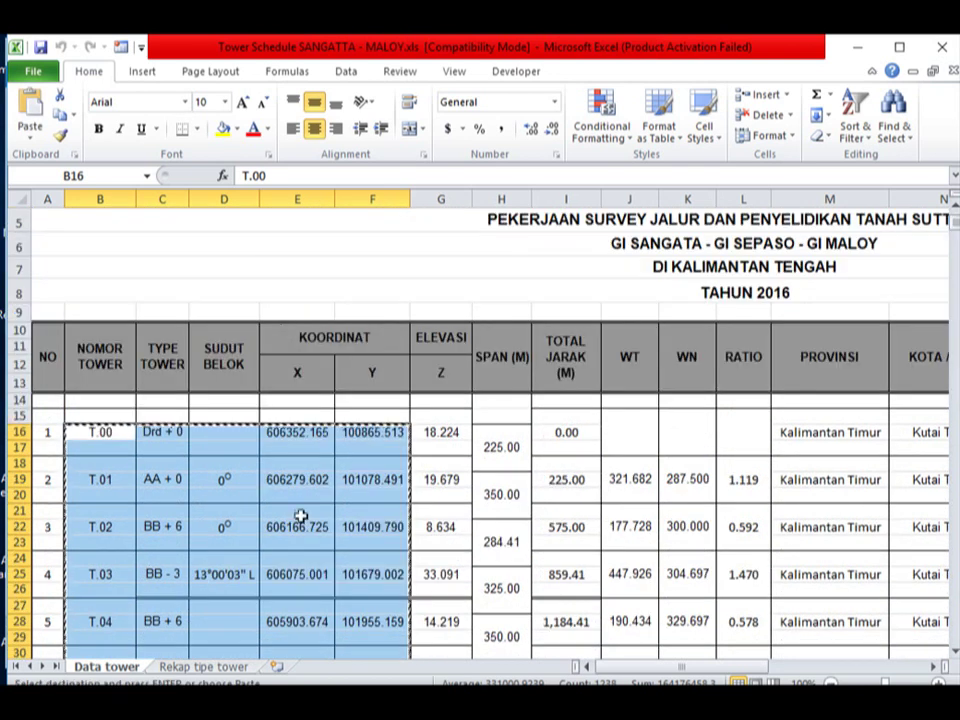
pyautogui.click(278, 666)
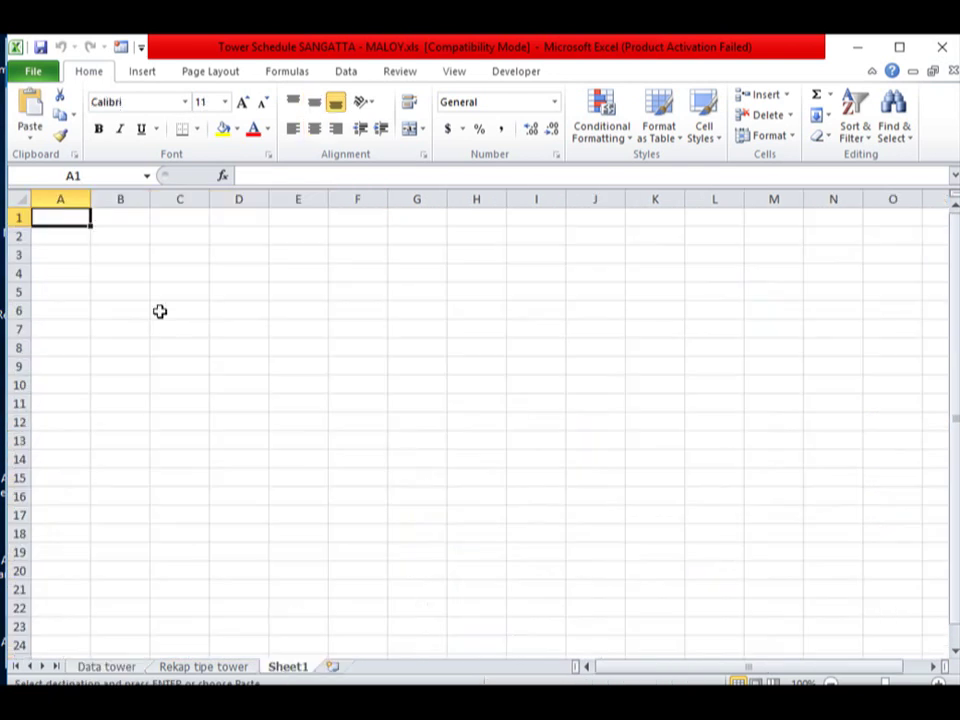
pyautogui.click(116, 669)
pyautogui.scroll(-4, 336, 358)
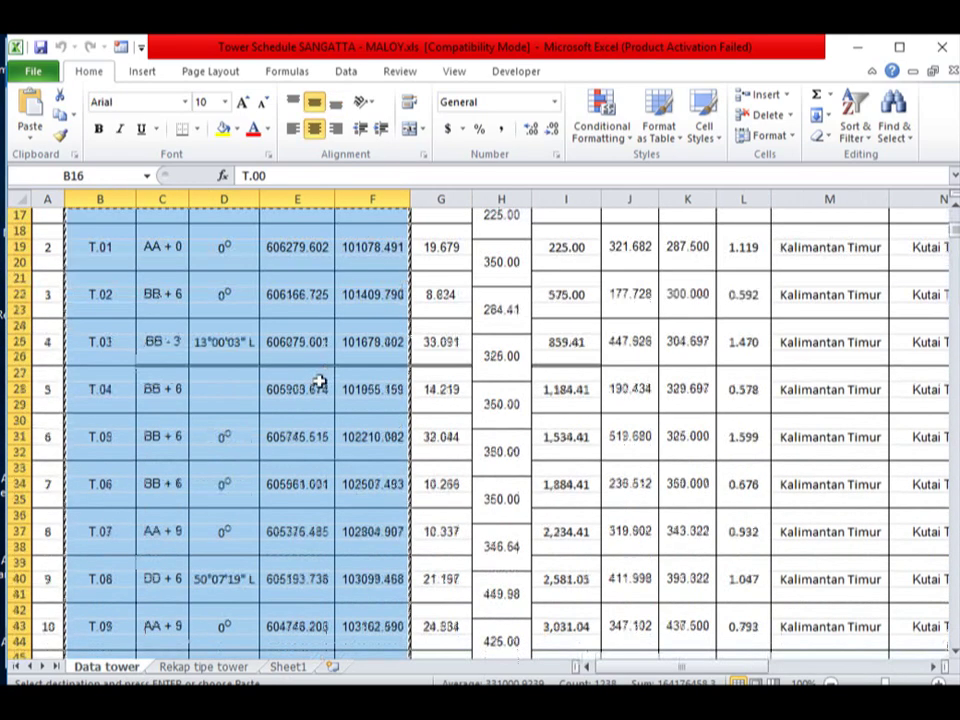
pyautogui.click(320, 378)
pyautogui.scroll(5, 210, 405)
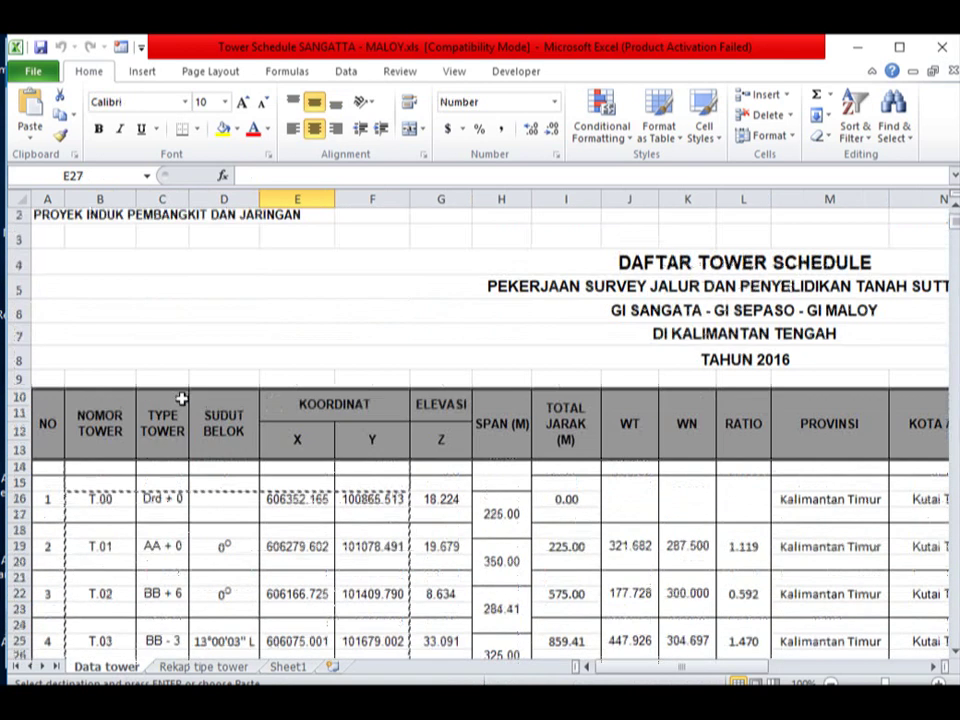
pyautogui.scroll(-5, 143, 427)
pyautogui.press('Escape')
pyautogui.scroll(2, 175, 425)
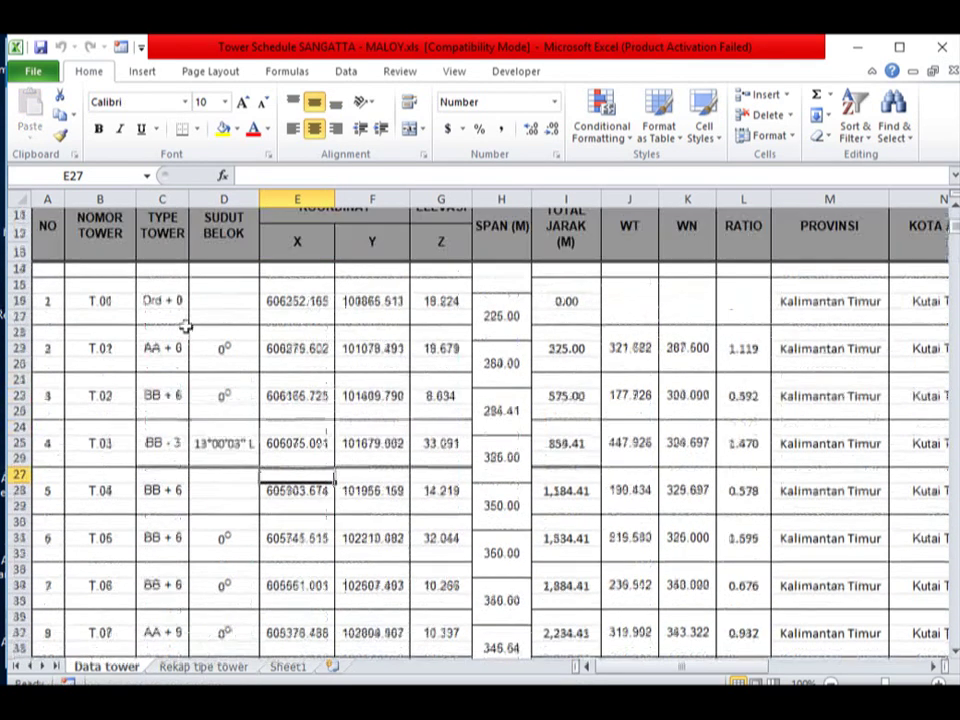
pyautogui.moveTo(86, 287)
pyautogui.mouseDown()
pyautogui.moveTo(384, 369)
pyautogui.moveTo(410, 658)
pyautogui.moveTo(383, 347)
pyautogui.mouseUp()
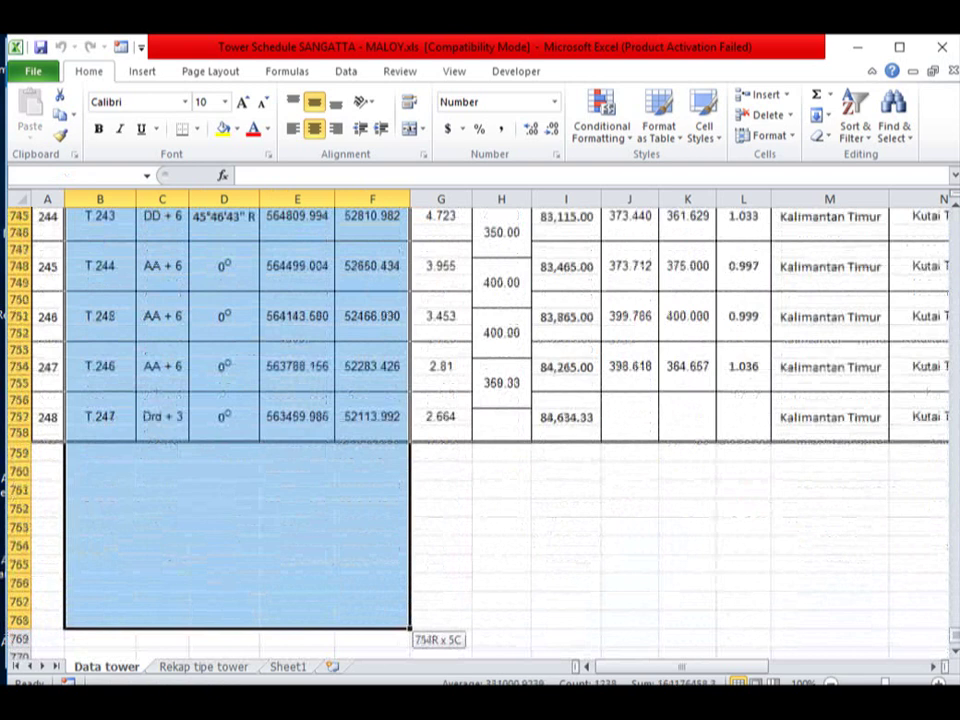
# Copy the Data tower columns B–F, glance at the empty Sheet1, then review the copied range
pyautogui.rightClick(274, 262)
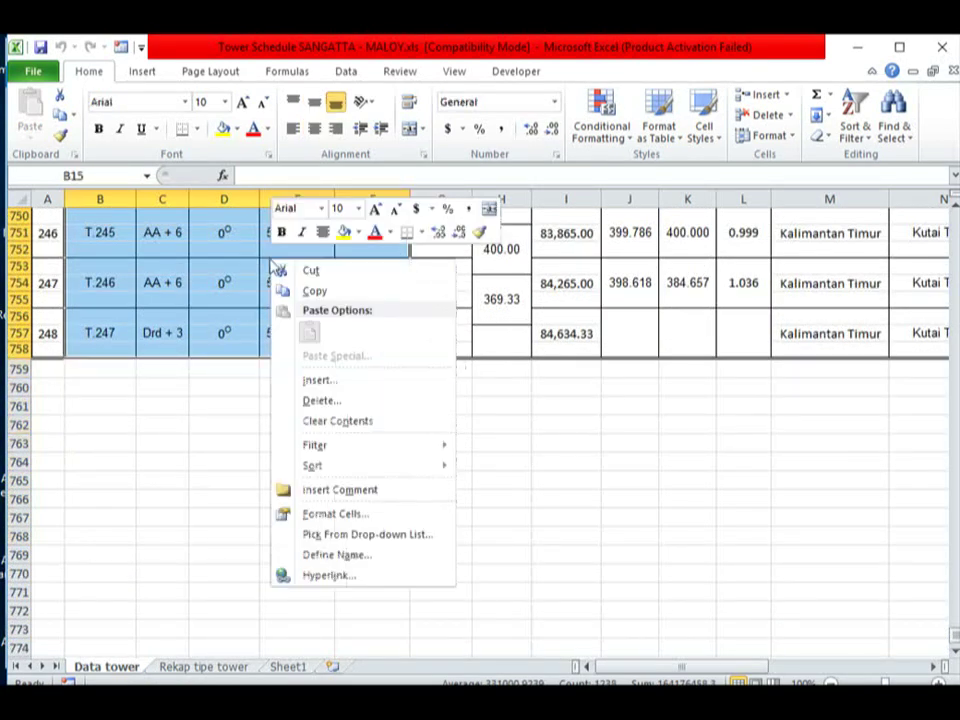
pyautogui.click(312, 292)
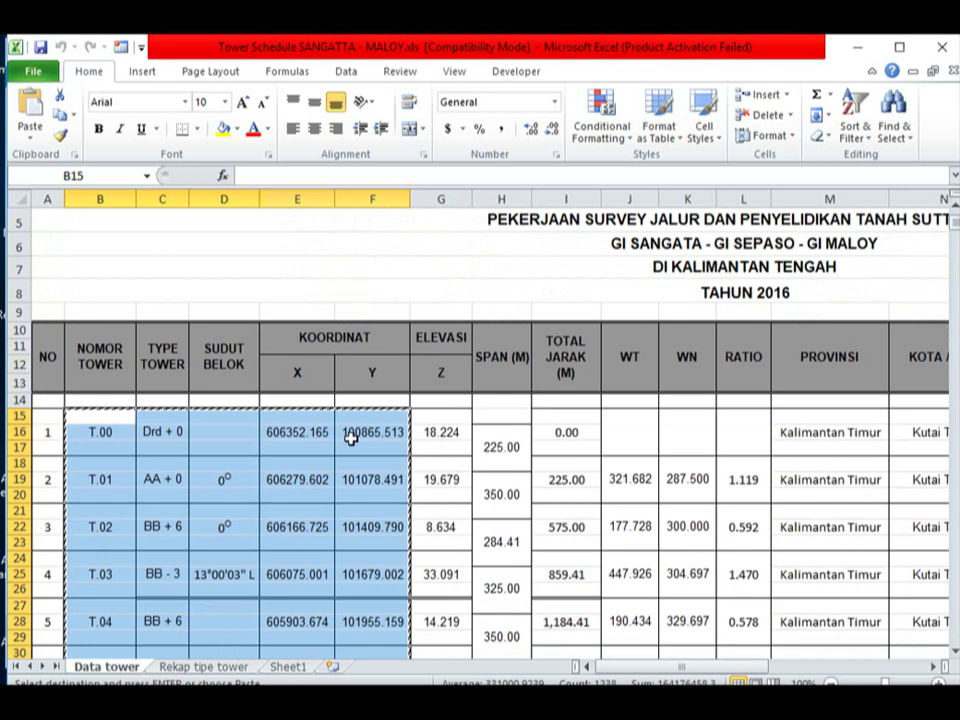
pyautogui.click(305, 667)
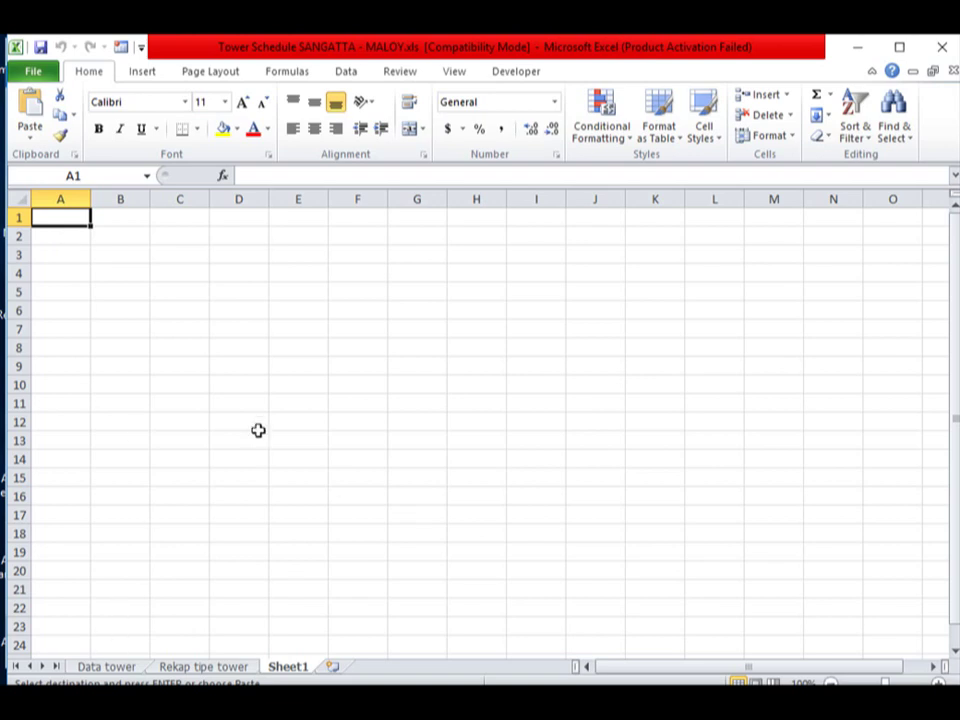
pyautogui.click(110, 667)
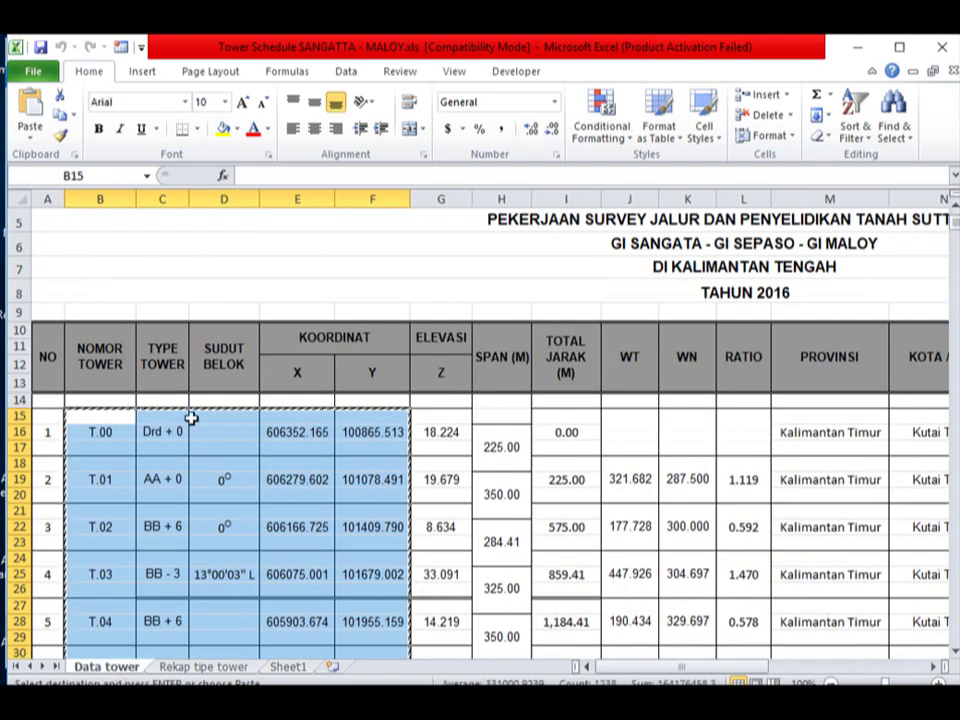
pyautogui.scroll(-3, 198, 418)
pyautogui.scroll(2, 198, 418)
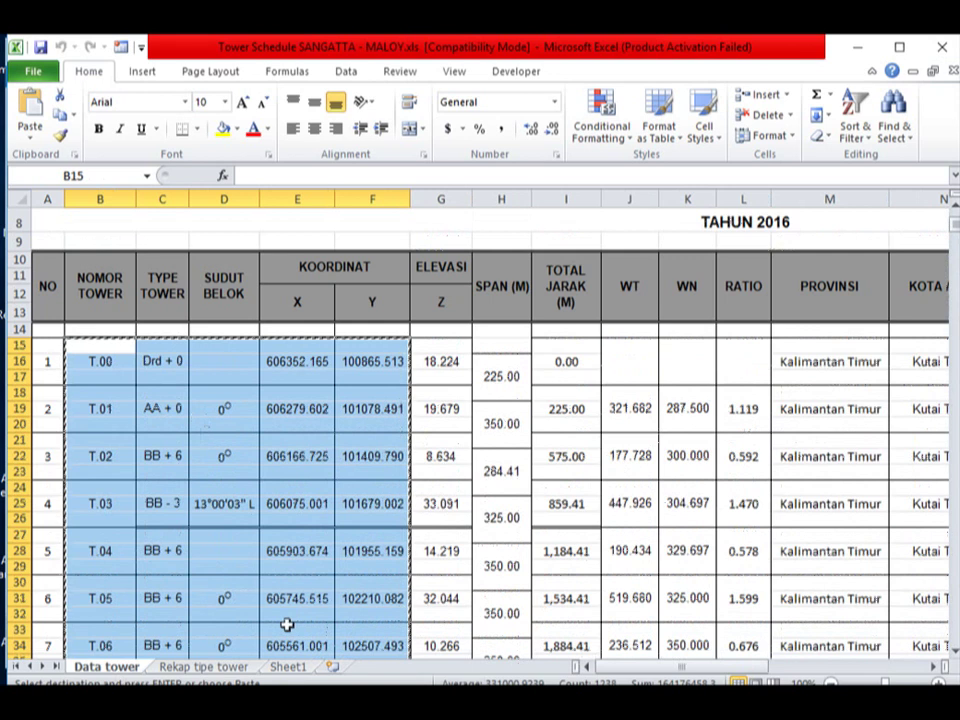
pyautogui.scroll(-2, 186, 476)
pyautogui.scroll(1, 292, 438)
pyautogui.scroll(1, 250, 380)
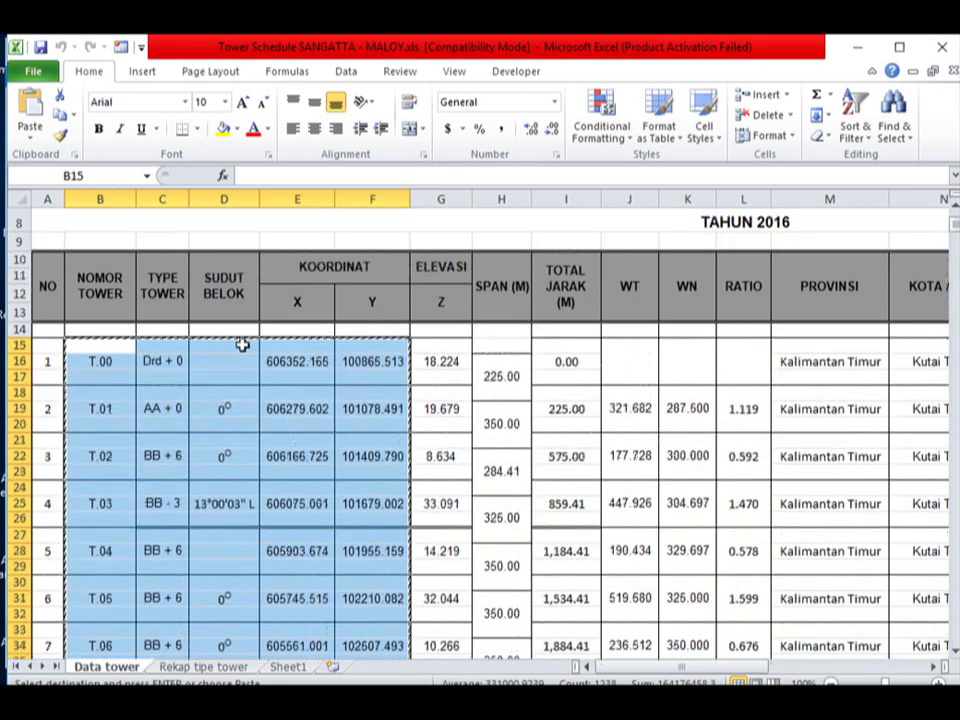
pyautogui.scroll(-2, 248, 420)
# Paste the copied tower data into Sheet1 starting at cell A2
pyautogui.click(290, 666)
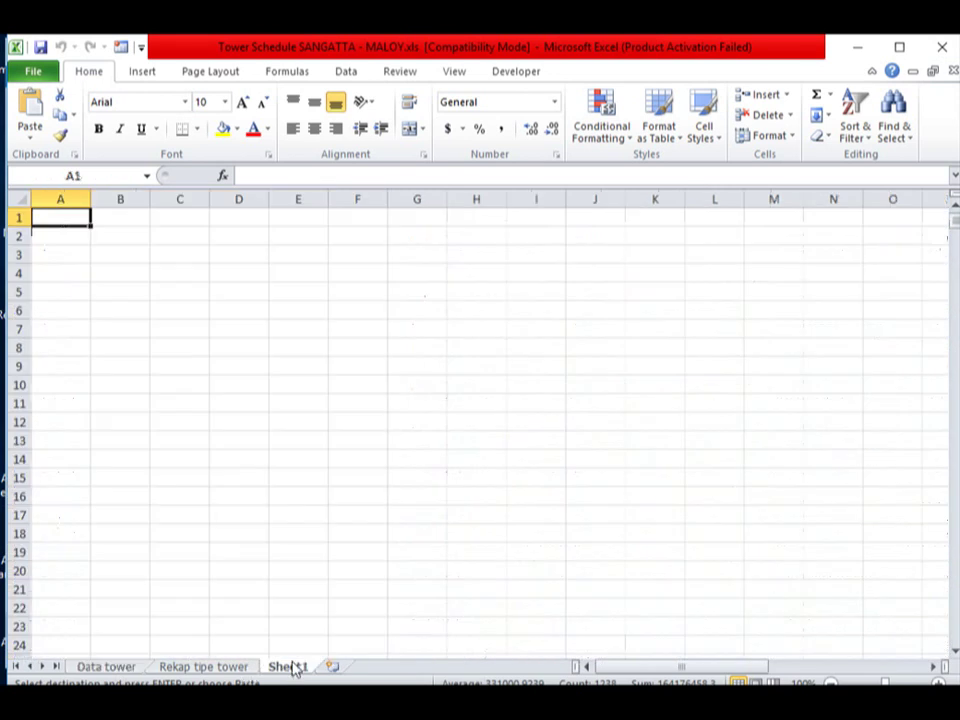
pyautogui.click(69, 236)
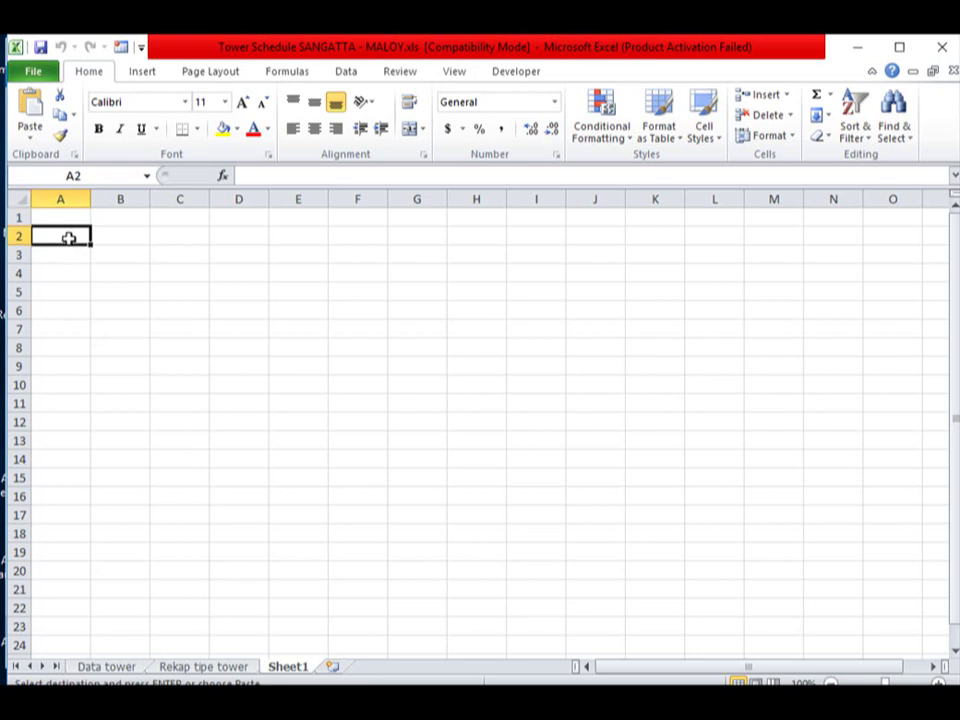
pyautogui.rightClick(69, 237)
pyautogui.click(137, 314)
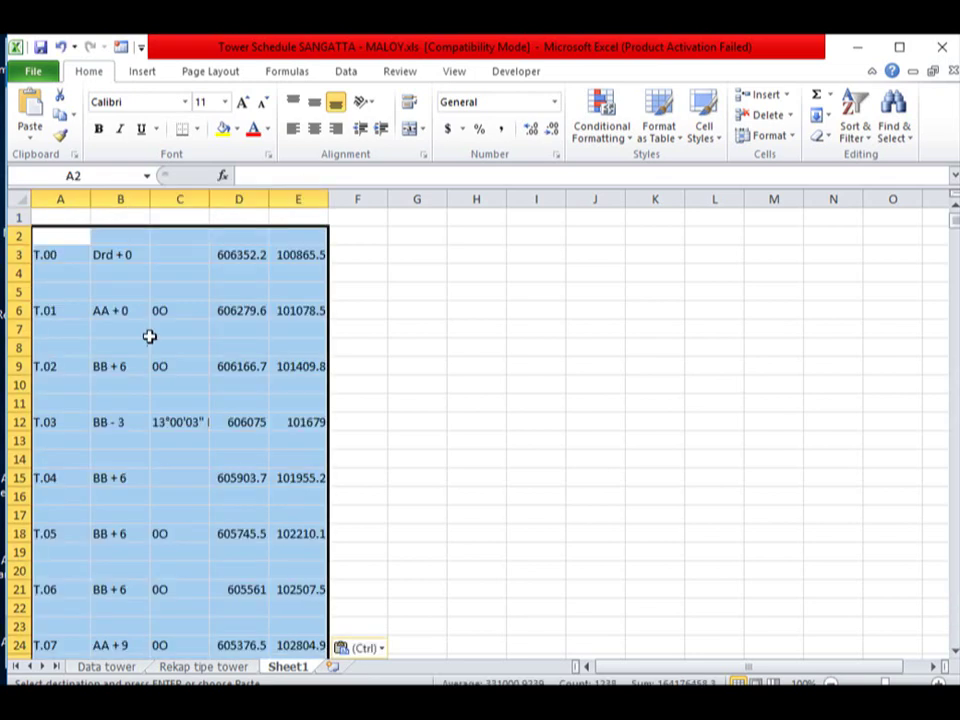
pyautogui.click(480, 388)
# Check the pasted X/Y values and select the block from A2 down to row 744
pyautogui.click(246, 229)
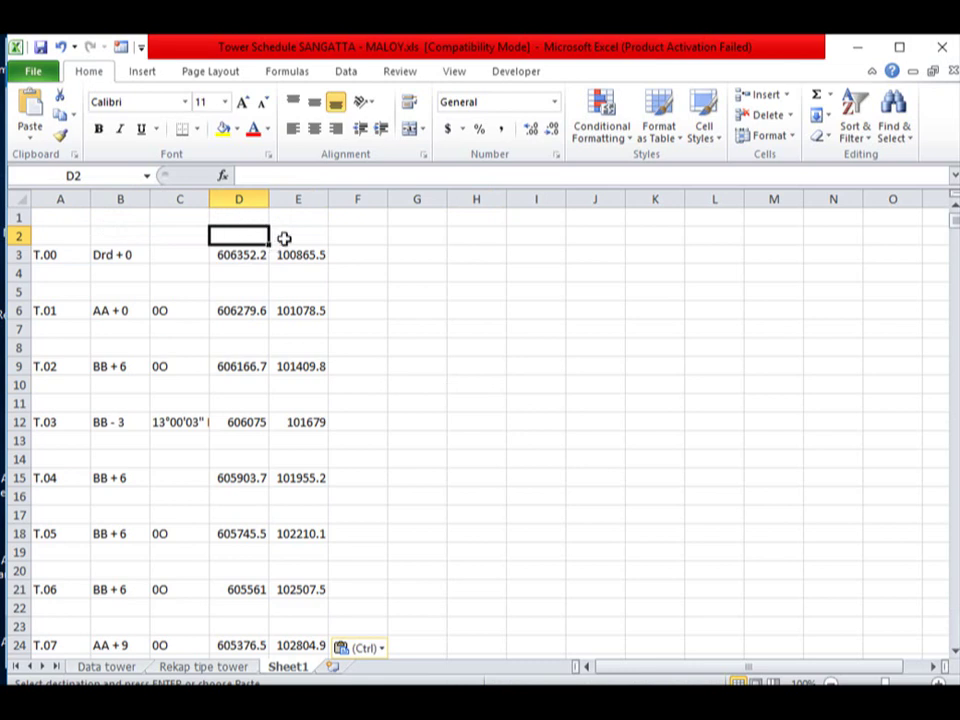
pyautogui.click(285, 240)
pyautogui.click(220, 311)
pyautogui.moveTo(42, 238); pyautogui.dragTo(299, 654)
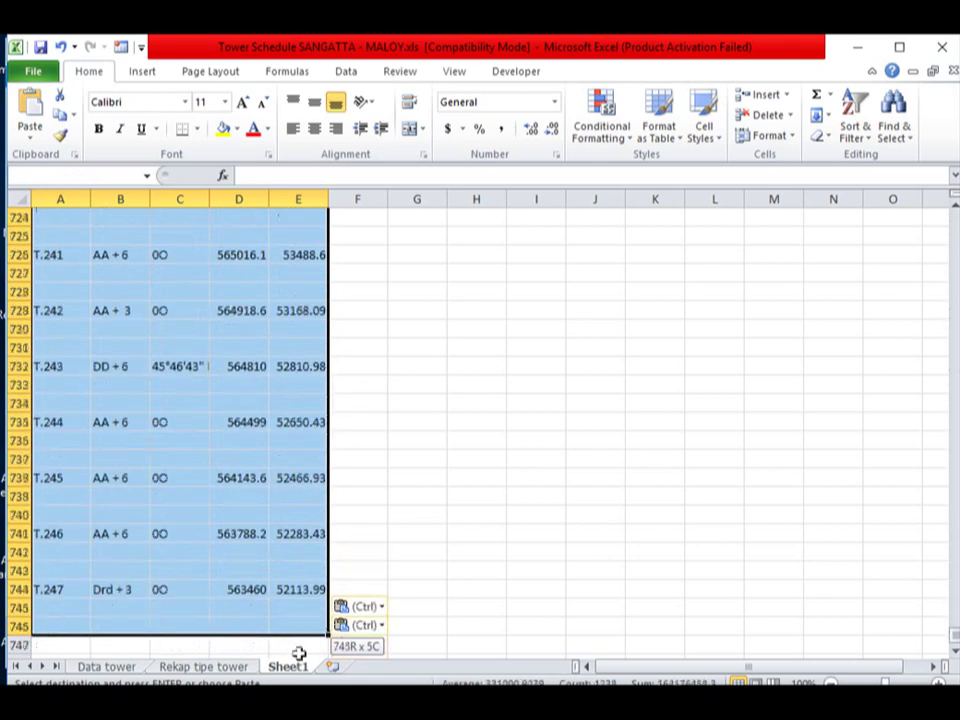
pyautogui.moveTo(299, 654); pyautogui.dragTo(296, 590)
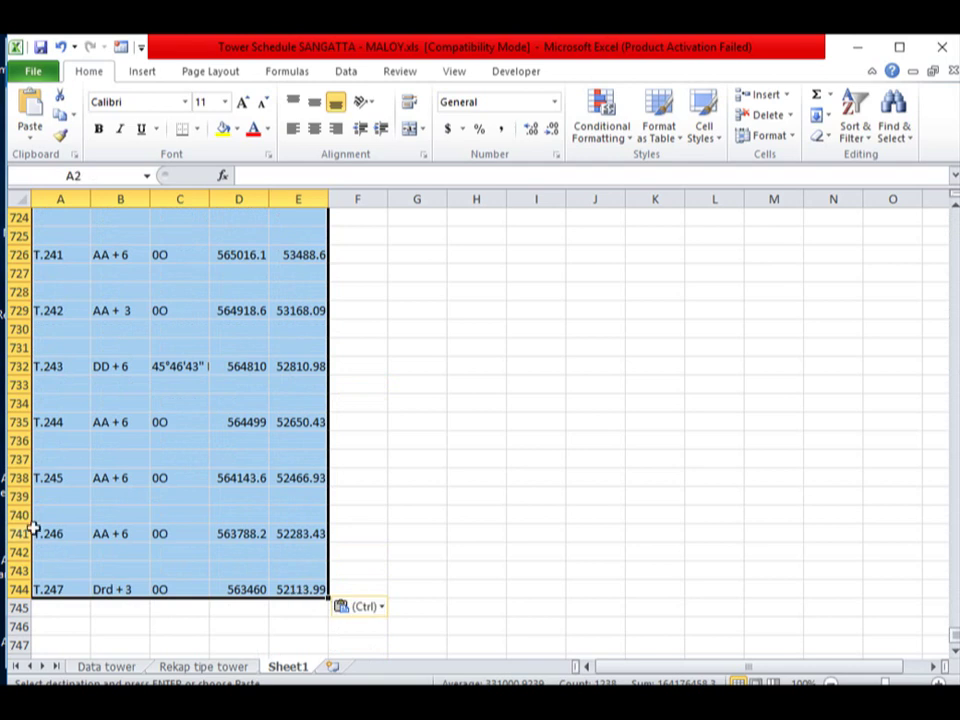
pyautogui.scroll(20, 122, 228)
pyautogui.scroll(20, 121, 230)
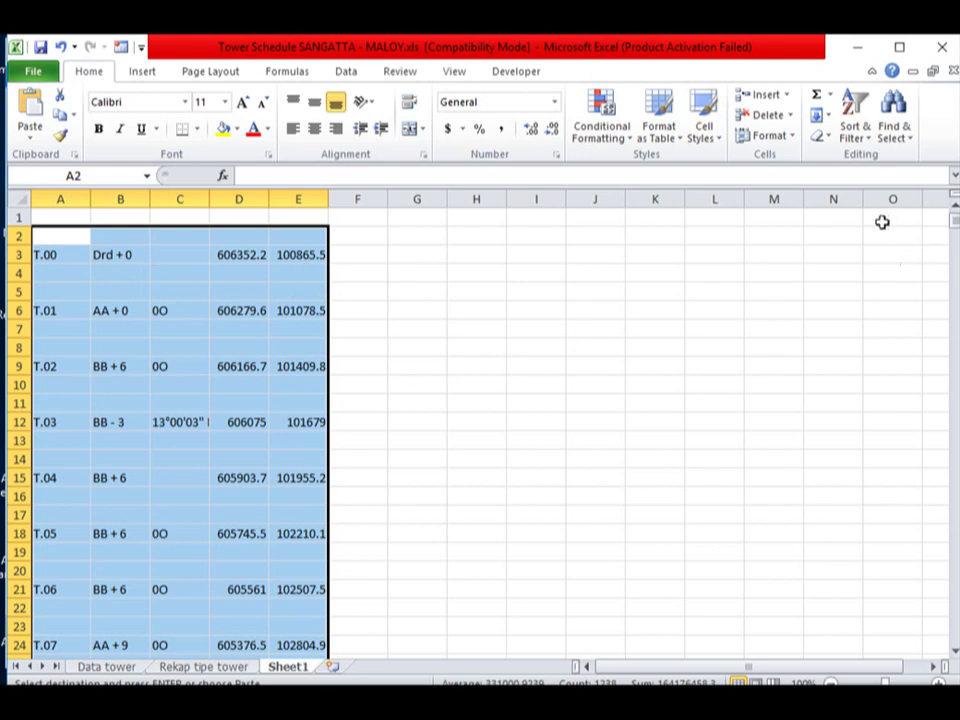
# Turn on filtering and filter column A to show only (Blanks) rows
pyautogui.click(855, 112)
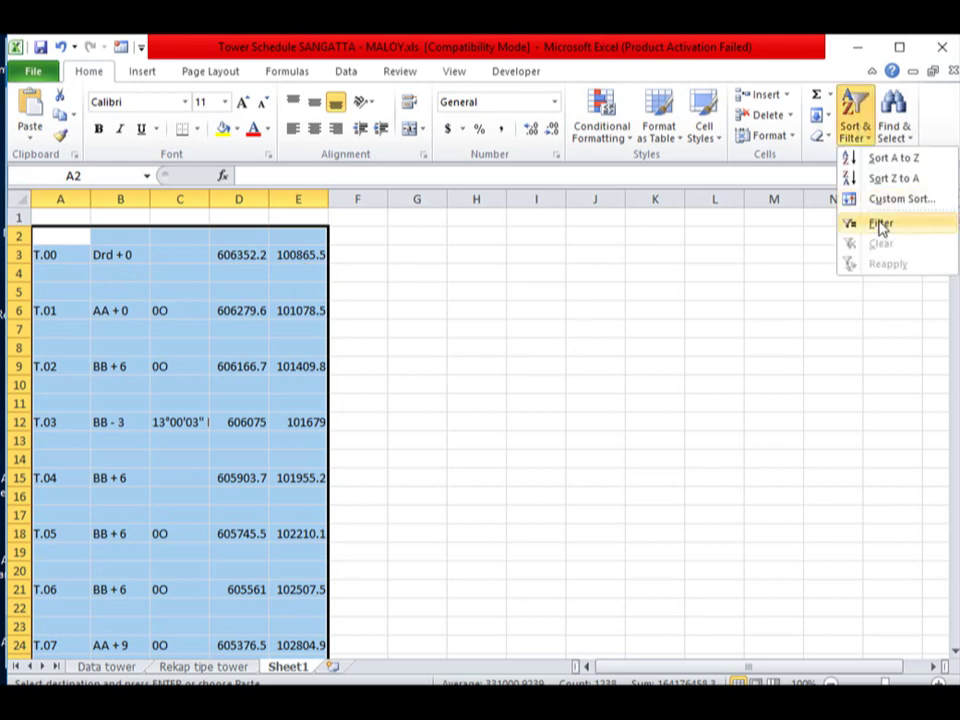
pyautogui.click(881, 224)
pyautogui.click(81, 238)
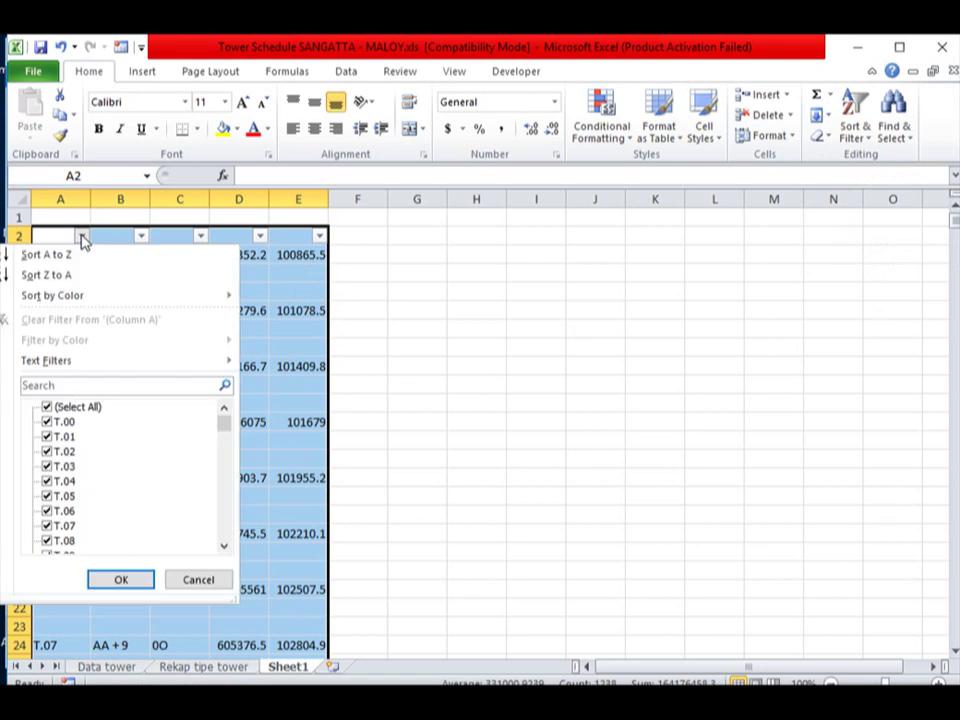
pyautogui.click(72, 408)
pyautogui.moveTo(225, 428); pyautogui.dragTo(226, 562)
pyautogui.click(68, 543)
pyautogui.click(68, 543)
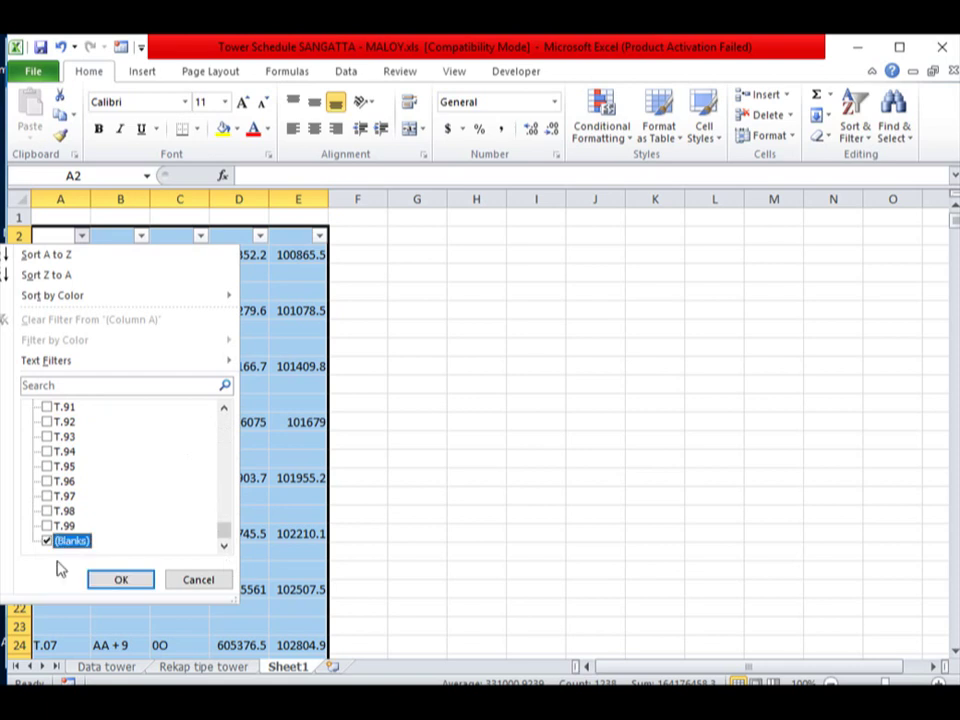
pyautogui.click(118, 583)
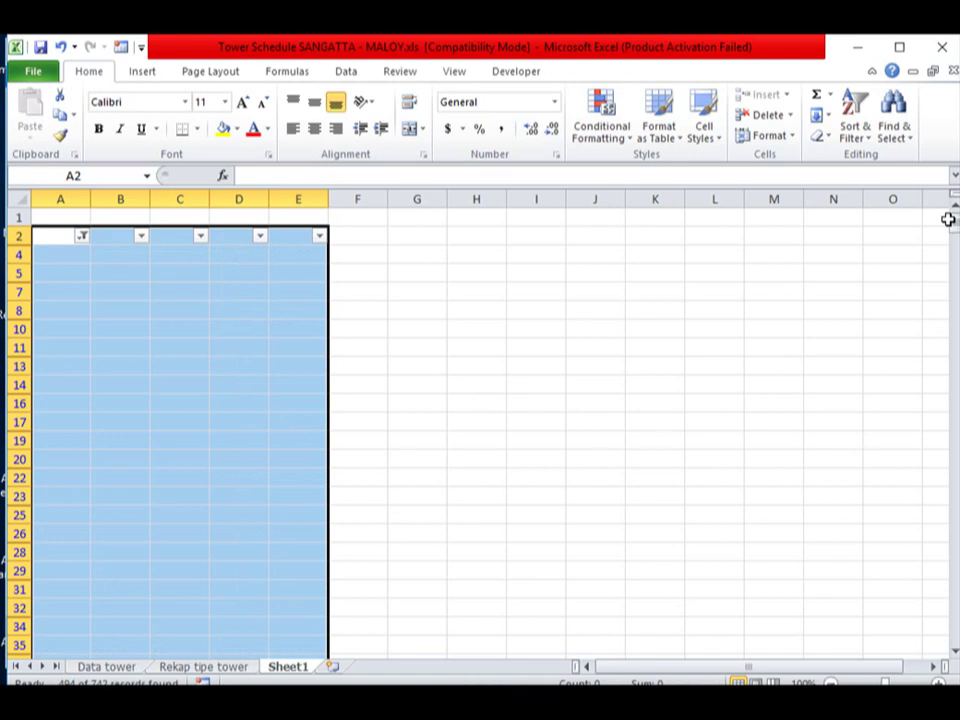
# Select the filtered blank rows below the headings and delete them
pyautogui.moveTo(947, 218); pyautogui.dragTo(947, 664)
pyautogui.scroll(-2, 20, 578)
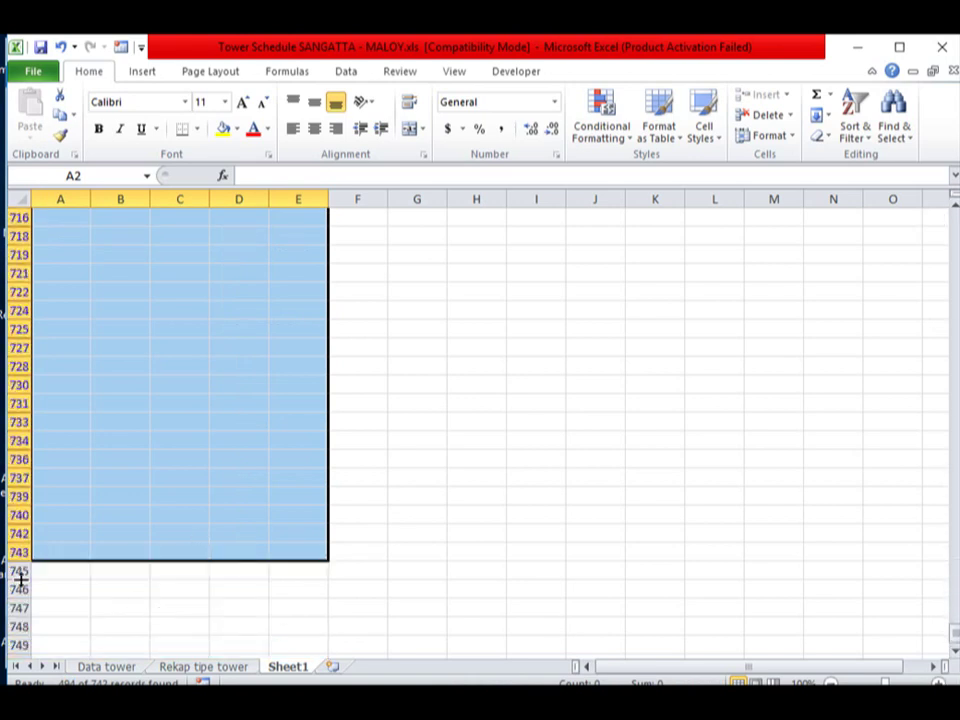
pyautogui.moveTo(8, 552); pyautogui.dragTo(10, 212)
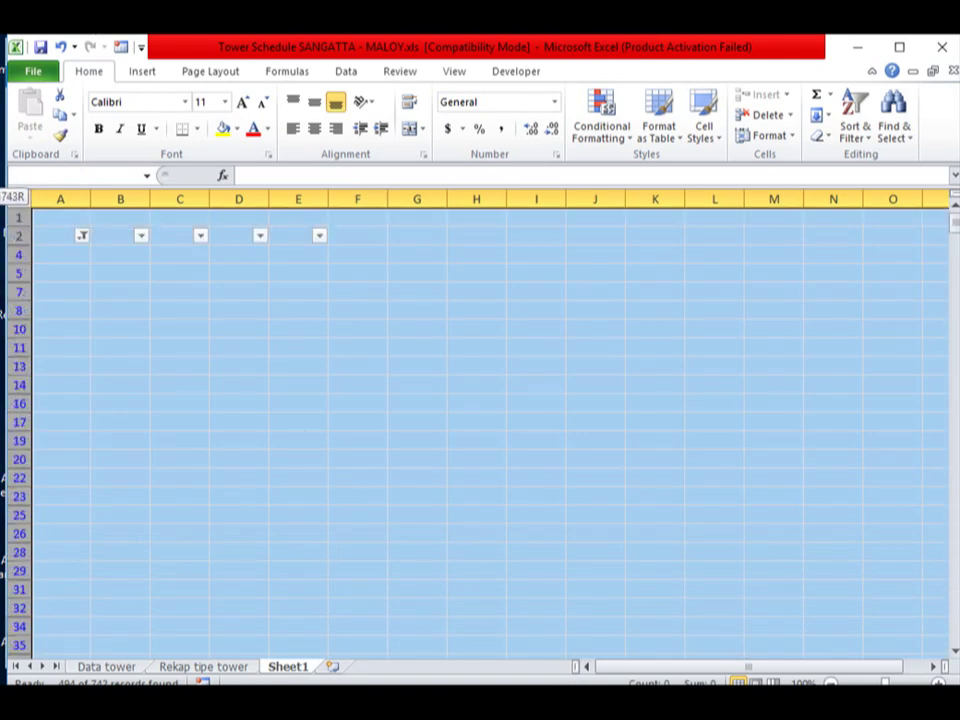
pyautogui.moveTo(103, 95)
pyautogui.mouseDown()
pyautogui.moveTo(104, 275)
pyautogui.moveTo(103, 253)
pyautogui.mouseUp()
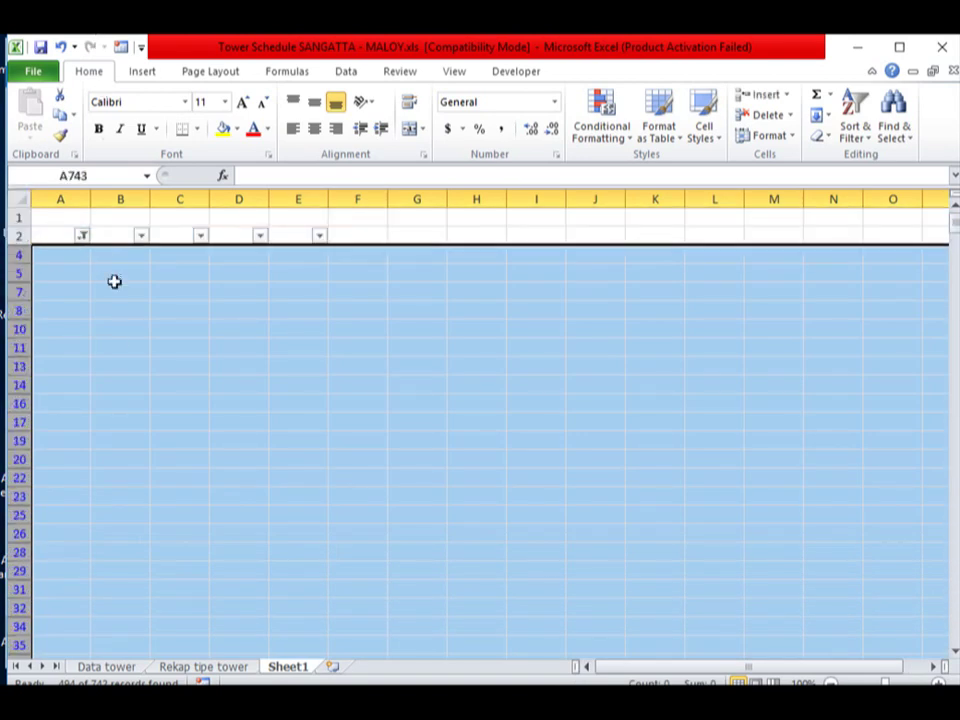
pyautogui.rightClick(120, 345)
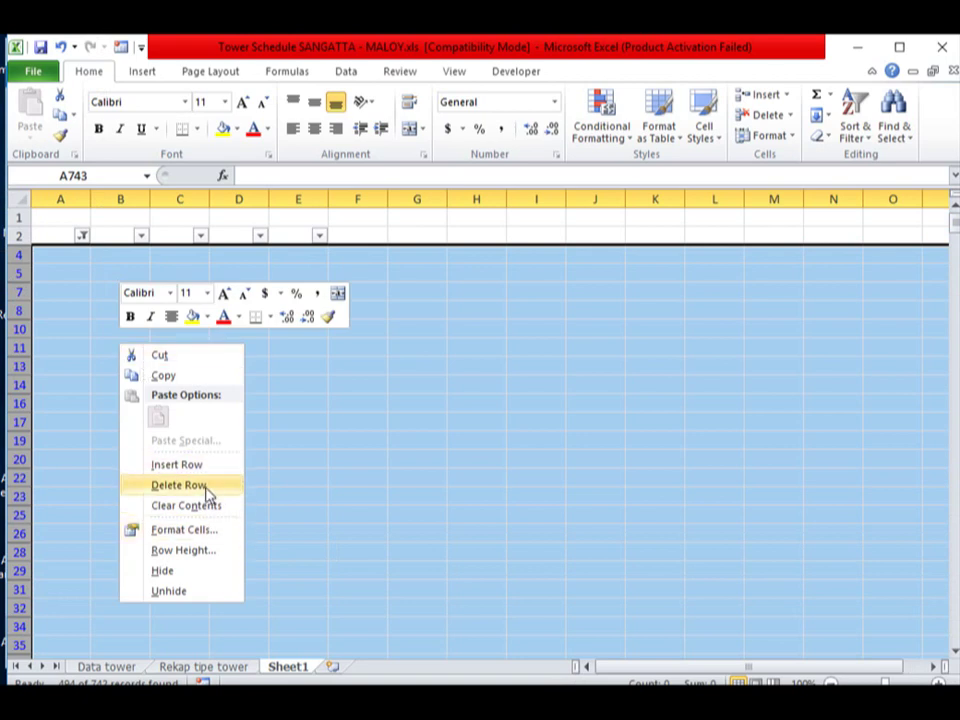
pyautogui.click(205, 485)
# Clear the blanks filter so towers T.00 onward run consecutively from row 3
pyautogui.click(853, 120)
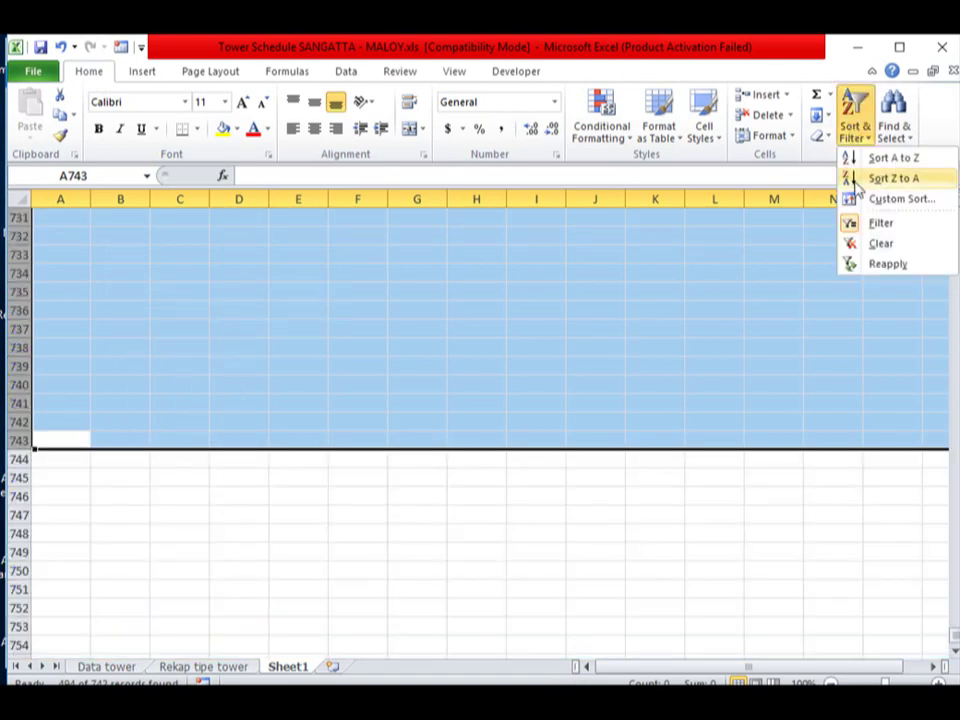
pyautogui.click(872, 242)
pyautogui.scroll(20, 268, 300)
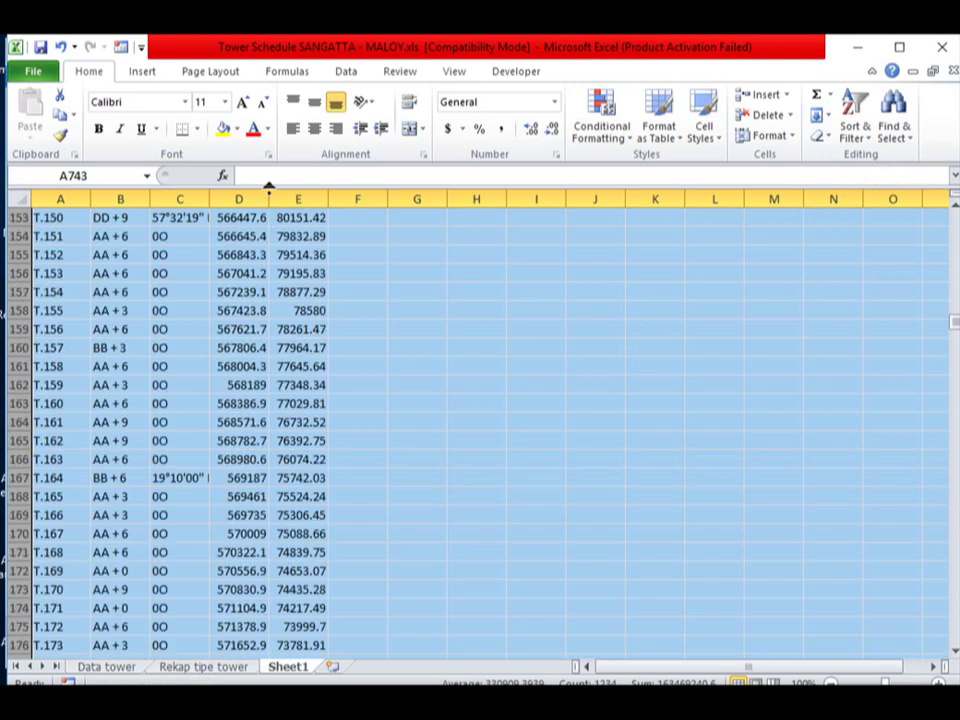
pyautogui.scroll(20, 268, 221)
pyautogui.click(298, 348)
pyautogui.press('Down')
pyautogui.press('Down')
pyautogui.press('Left')
pyautogui.press('Left')
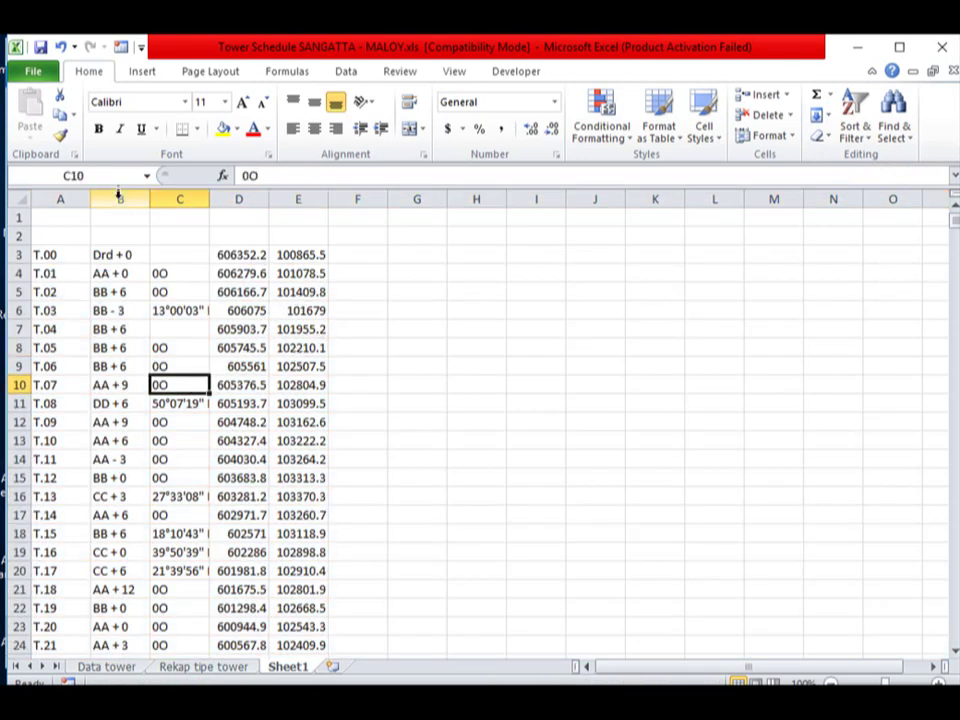
# Label the coordinate columns with headings 'x' in D2 and 'y' in E2
pyautogui.moveTo(118, 199); pyautogui.dragTo(168, 199)
pyautogui.click(353, 404)
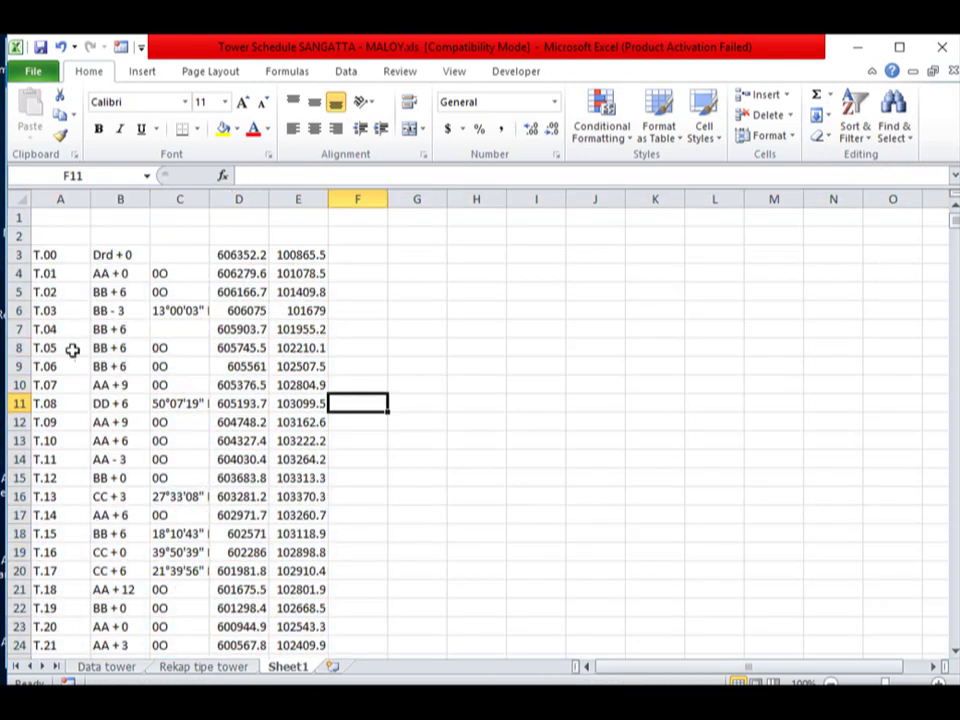
pyautogui.click(230, 239)
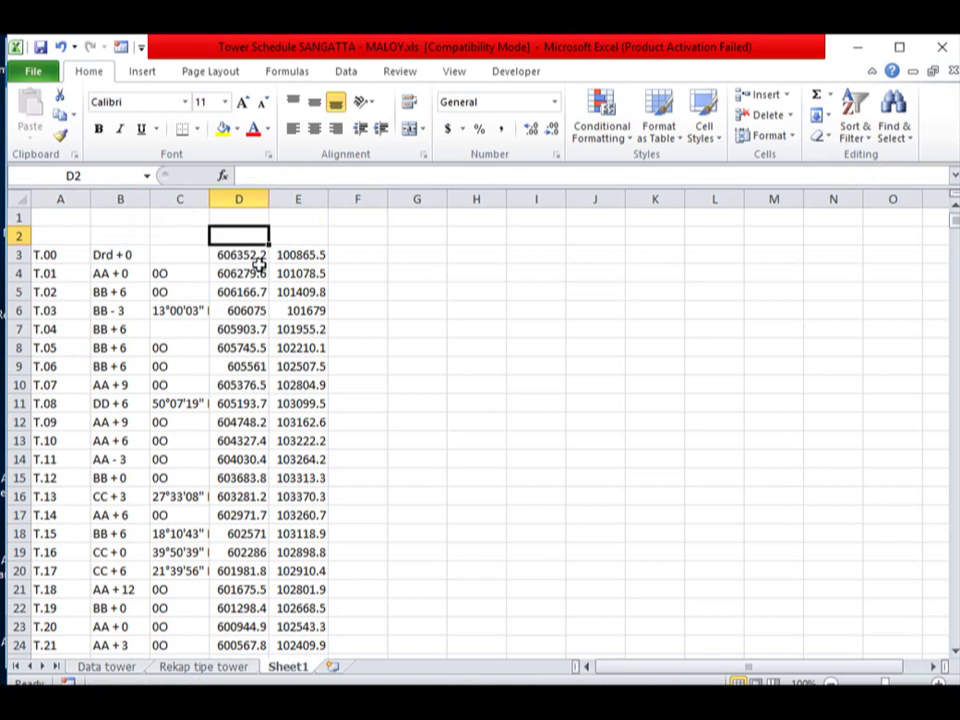
pyautogui.write('x')
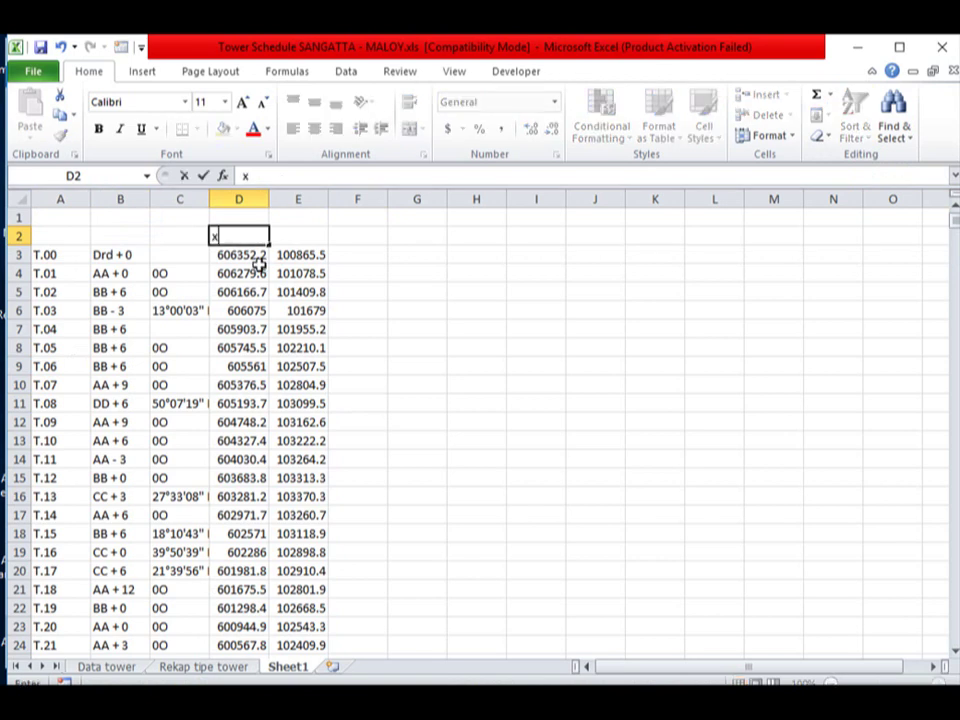
pyautogui.press('Tab')
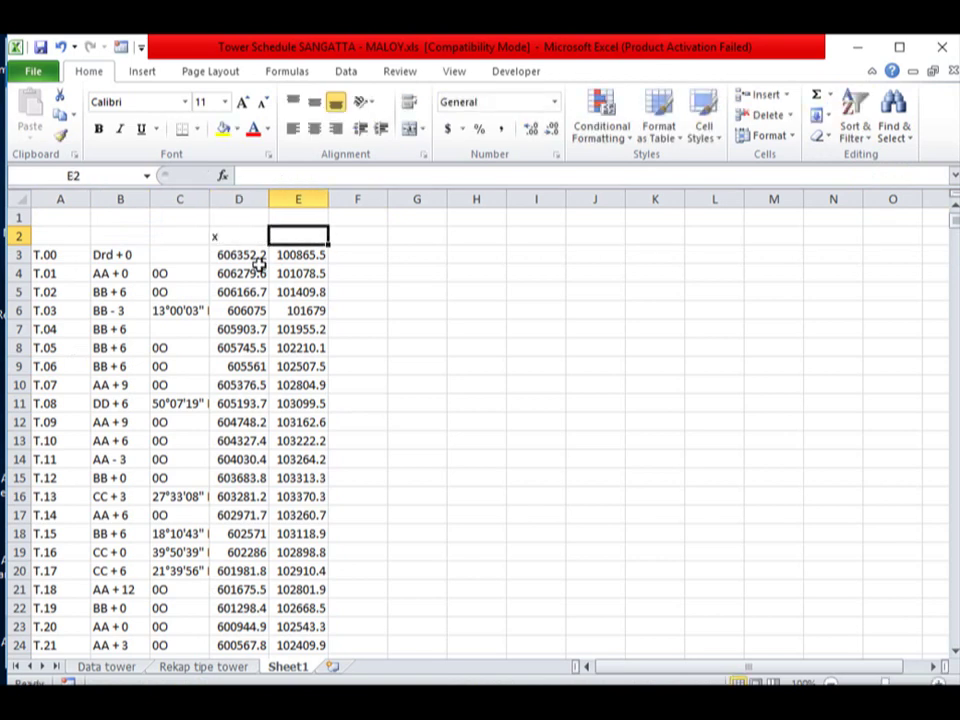
pyautogui.write('y')
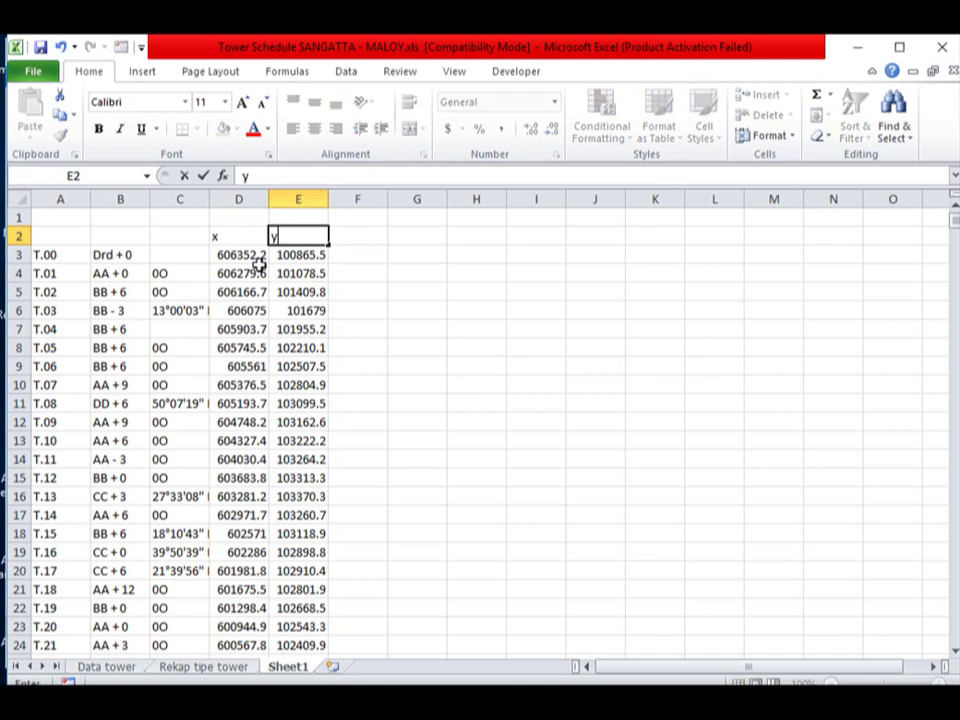
pyautogui.click(410, 311)
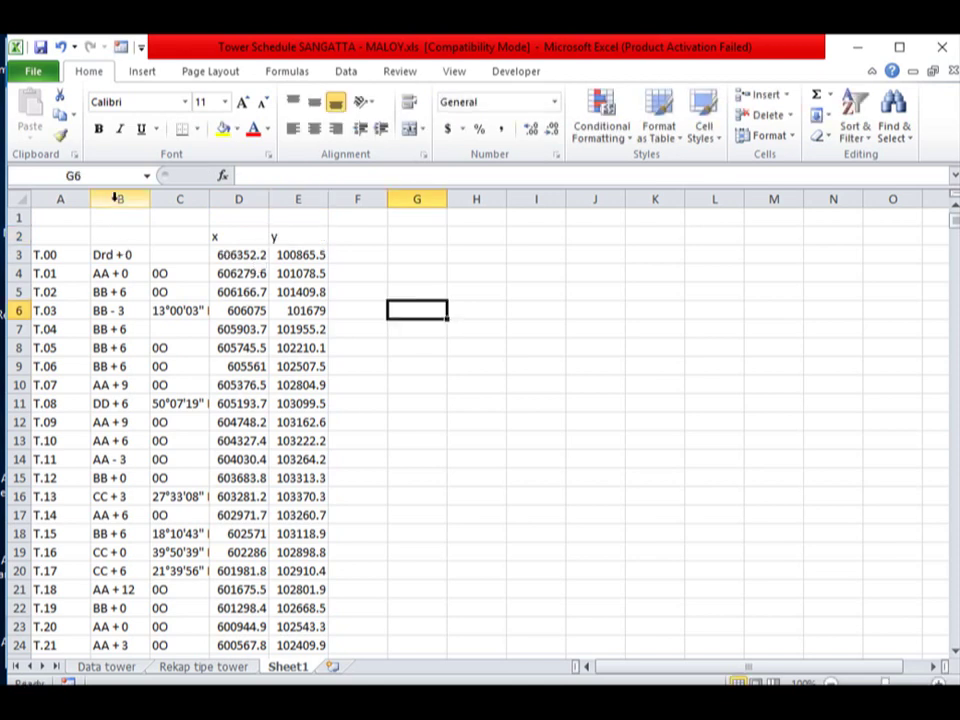
# Delete columns B and C holding tower type and angle
pyautogui.moveTo(115, 197); pyautogui.dragTo(180, 197)
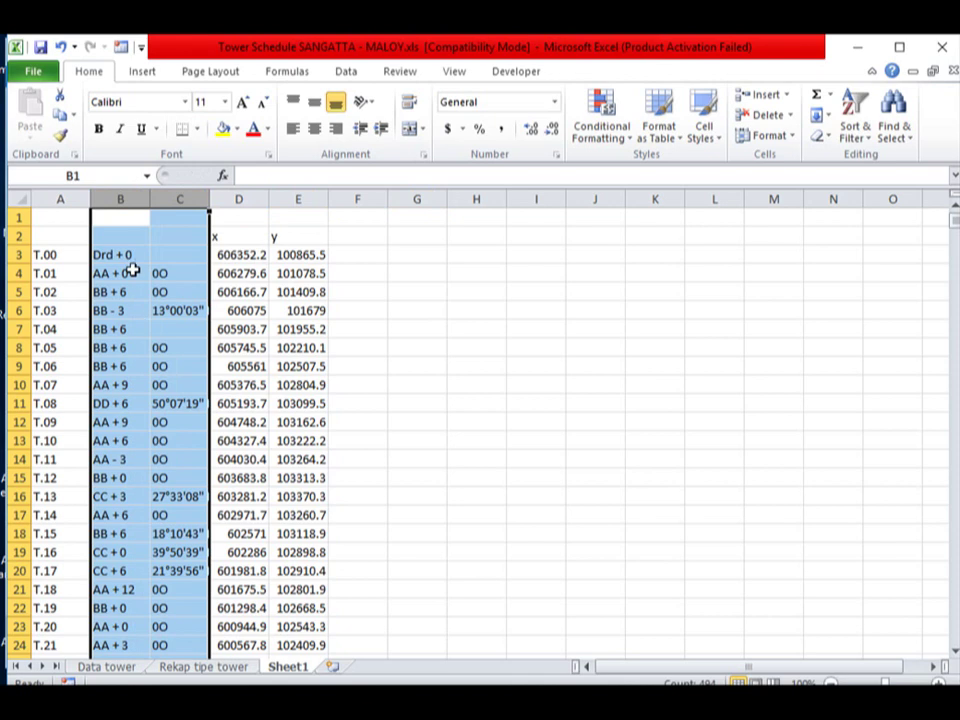
pyautogui.click(125, 255)
pyautogui.moveTo(121, 198); pyautogui.dragTo(158, 195)
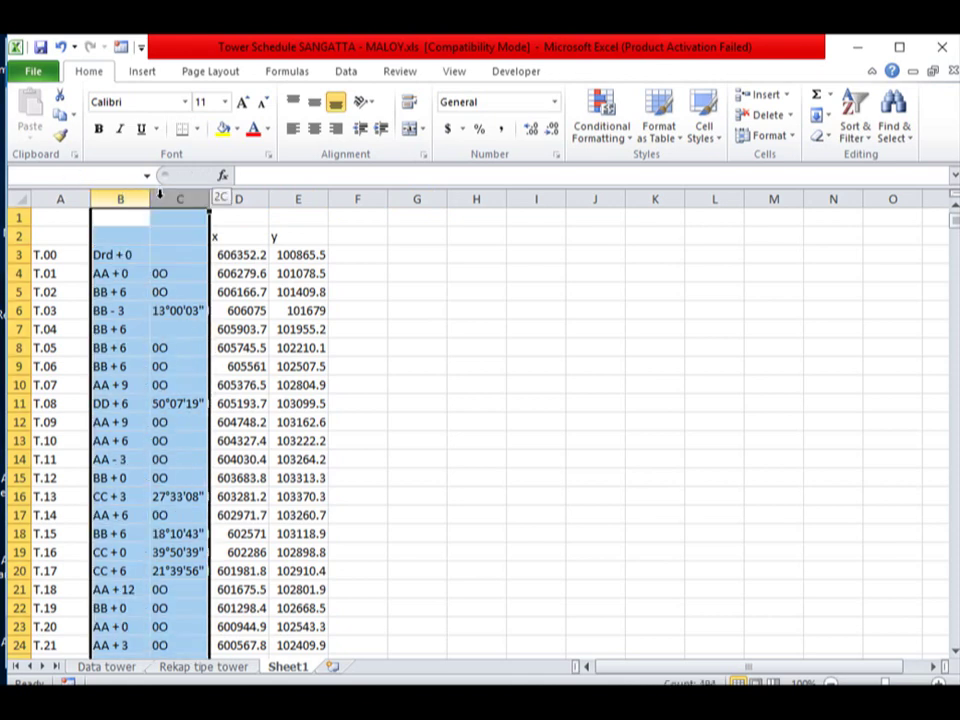
pyautogui.rightClick(133, 320)
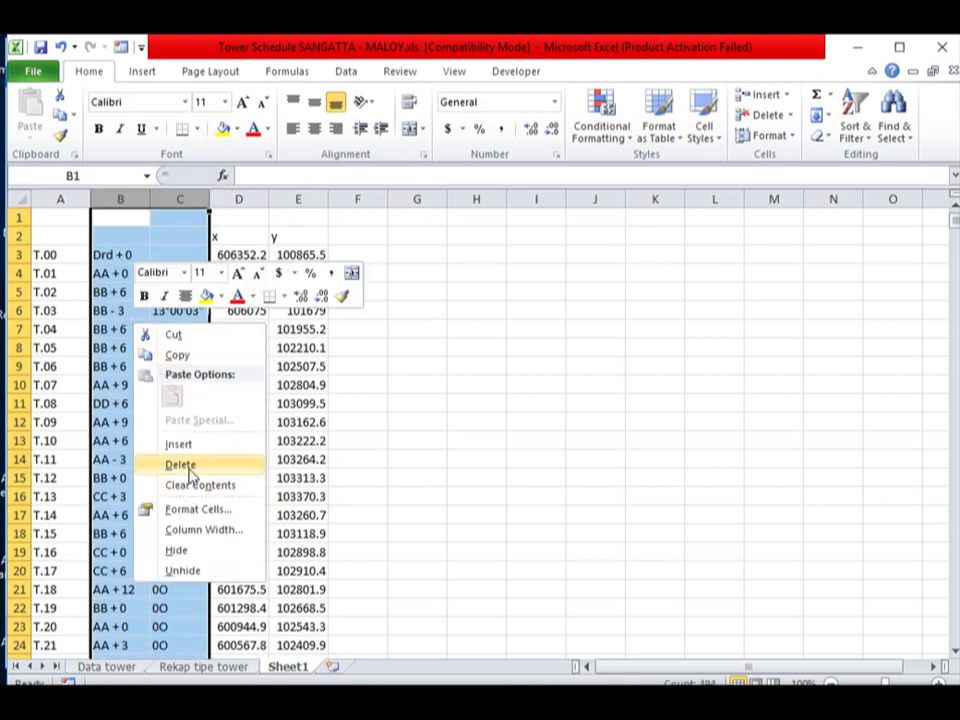
pyautogui.click(190, 467)
pyautogui.click(363, 457)
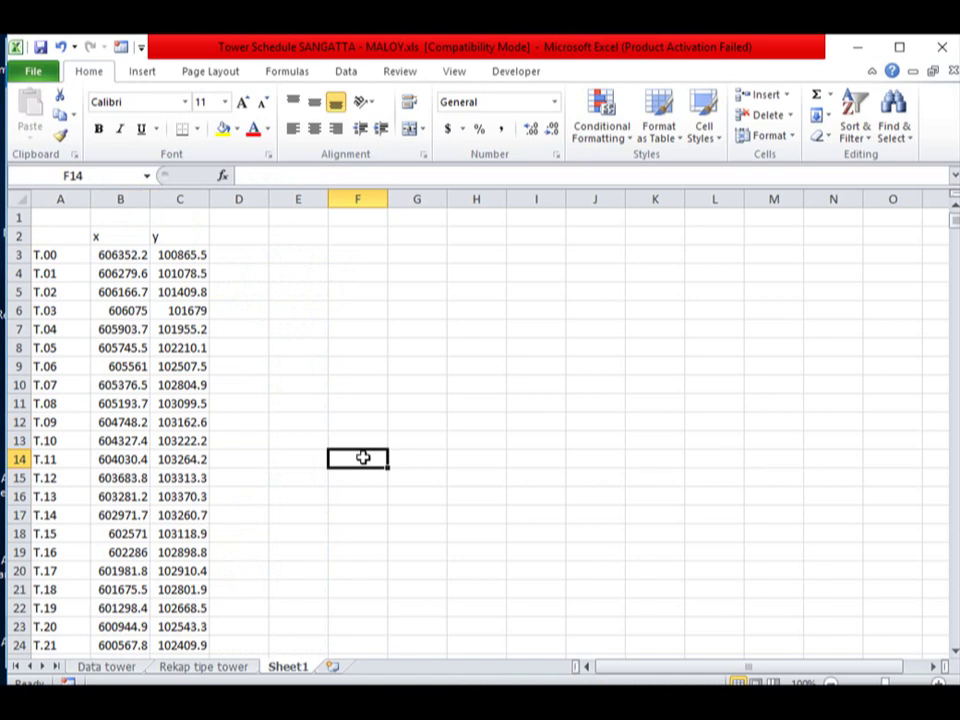
# Format the x and y columns B:C as Number with 3 decimal places
pyautogui.click(116, 254)
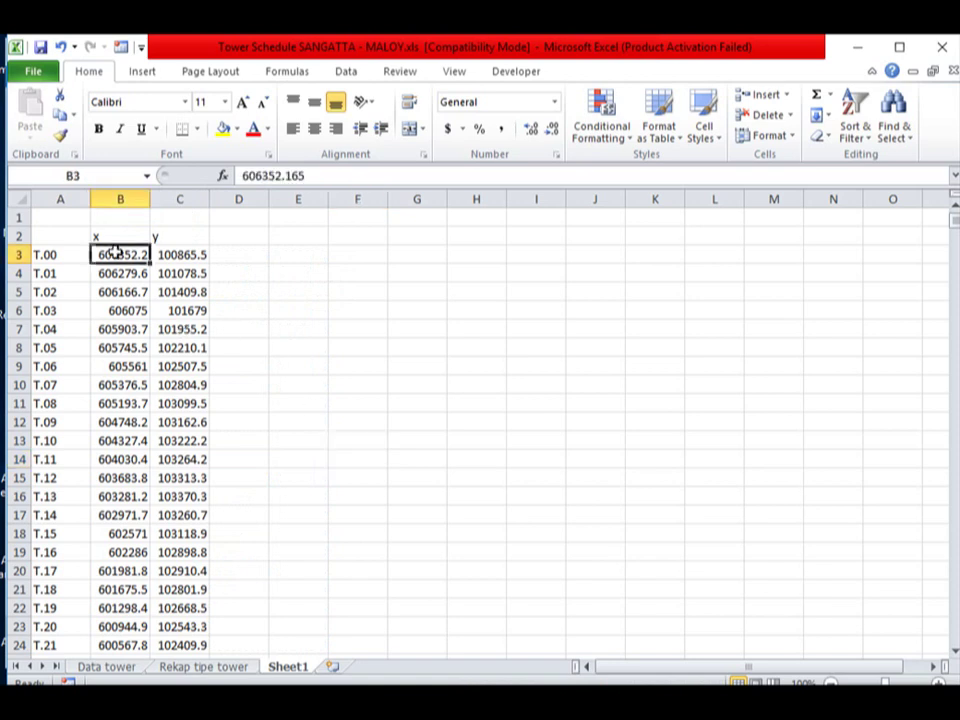
pyautogui.moveTo(109, 199); pyautogui.dragTo(172, 199)
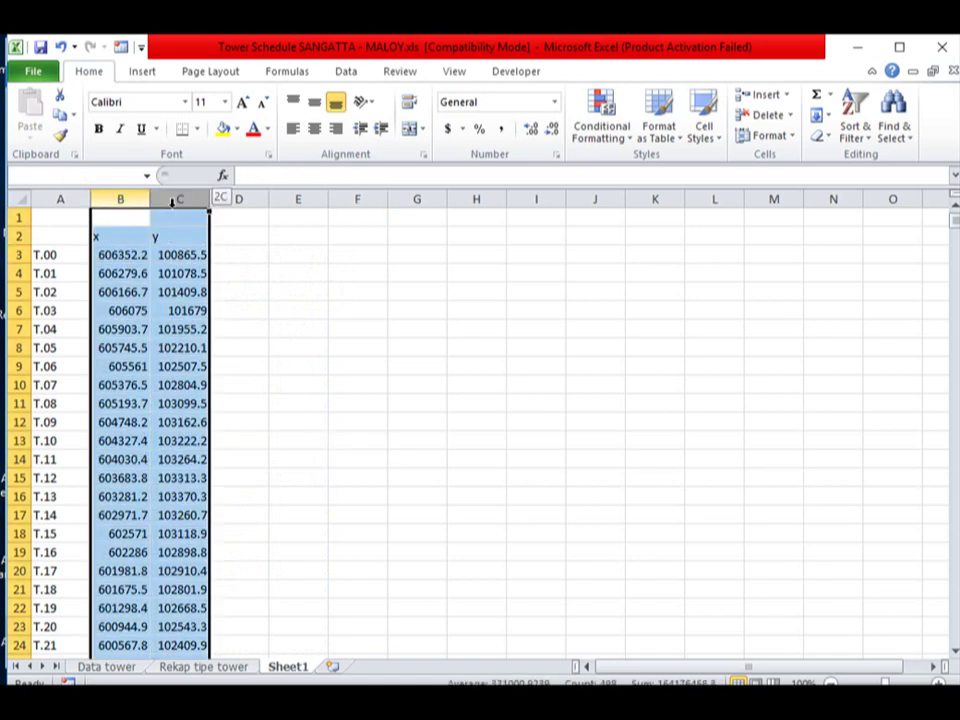
pyautogui.rightClick(163, 421)
pyautogui.click(230, 607)
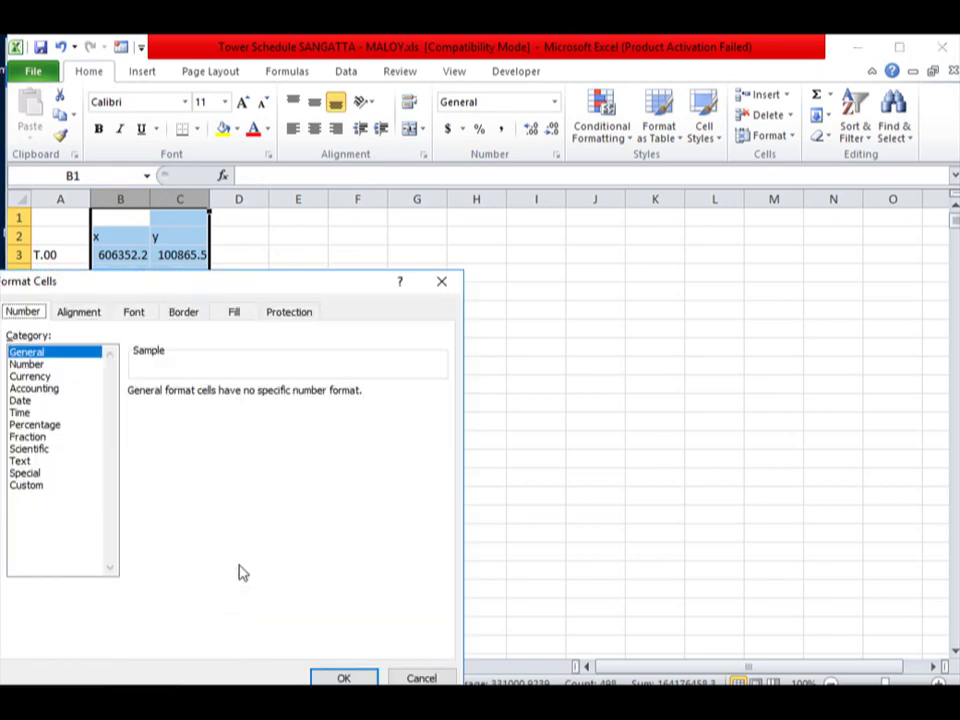
pyautogui.click(26, 364)
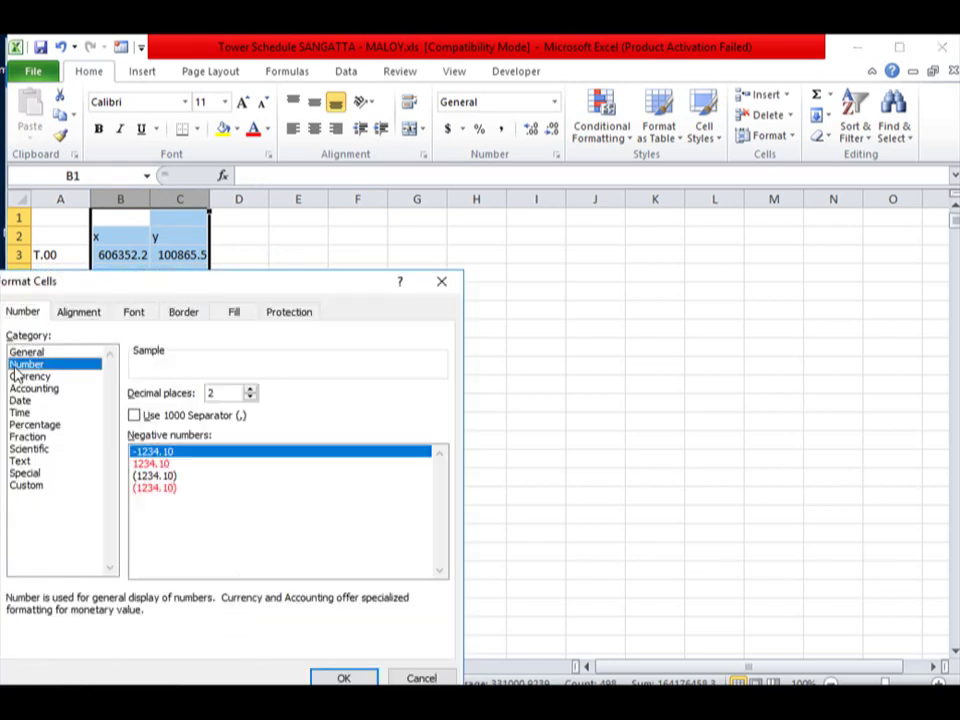
pyautogui.click(250, 389)
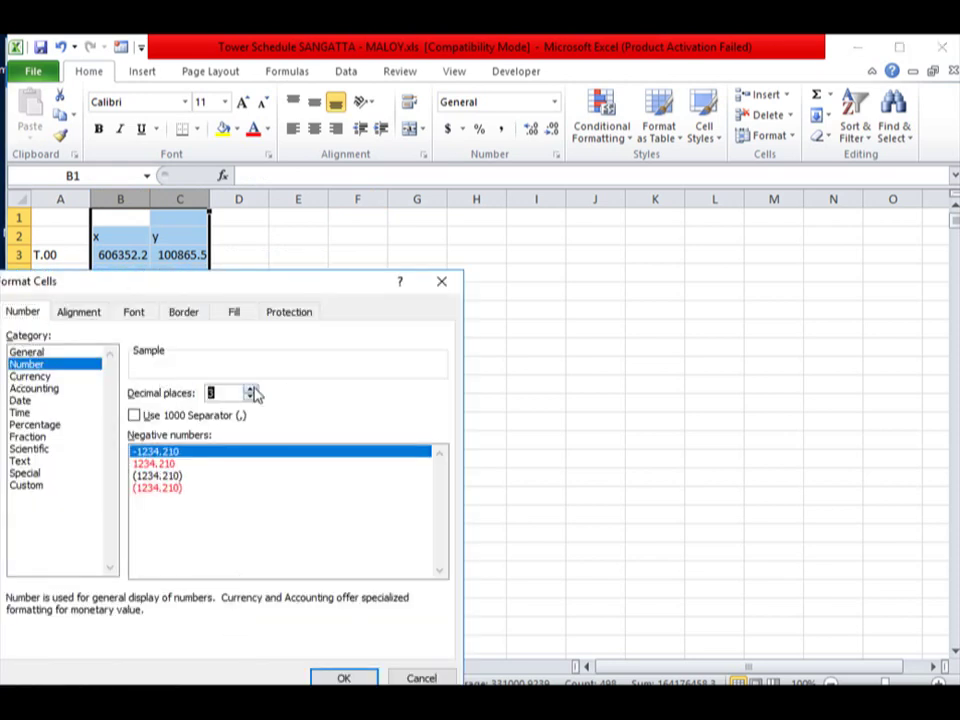
pyautogui.click(343, 678)
# Add a blank Sheet2, then return to Sheet1 and select cell D3
pyautogui.click(333, 666)
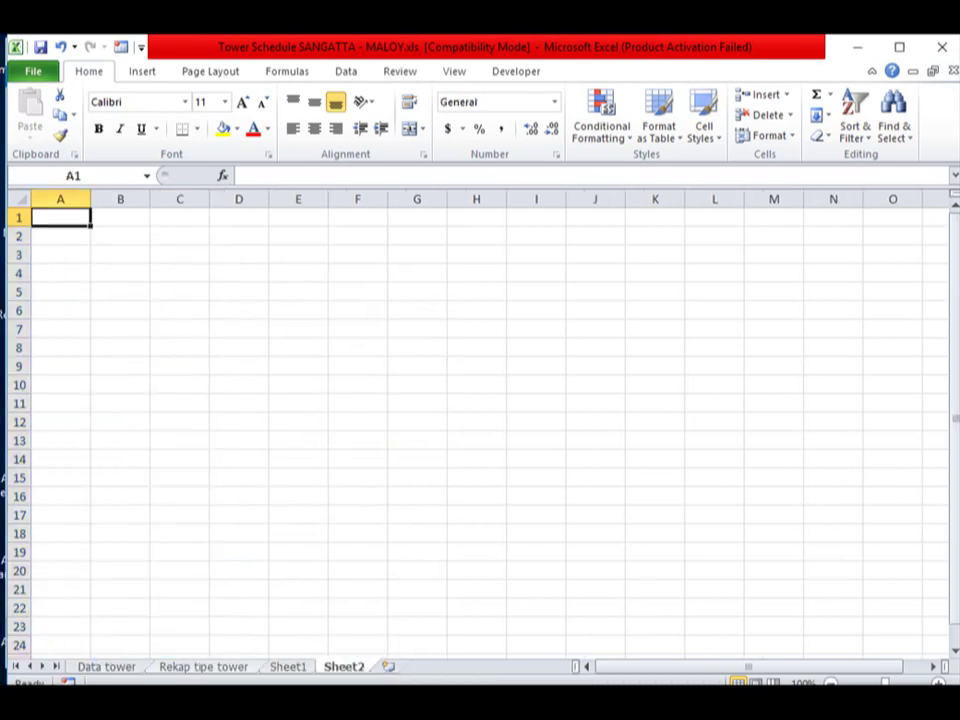
pyautogui.click(290, 668)
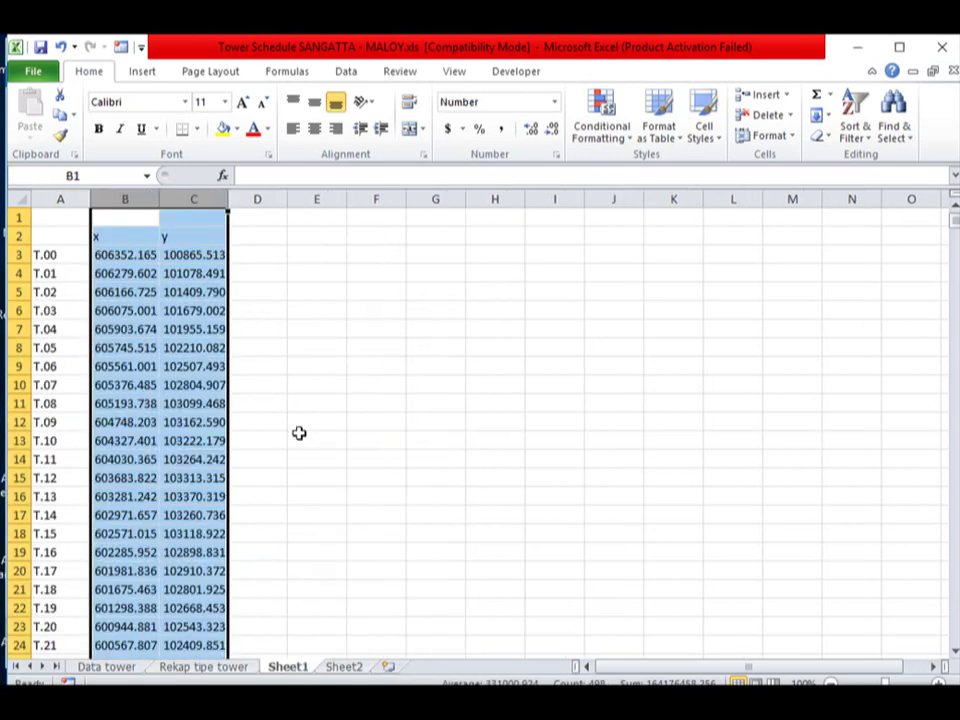
pyautogui.click(301, 435)
pyautogui.click(250, 259)
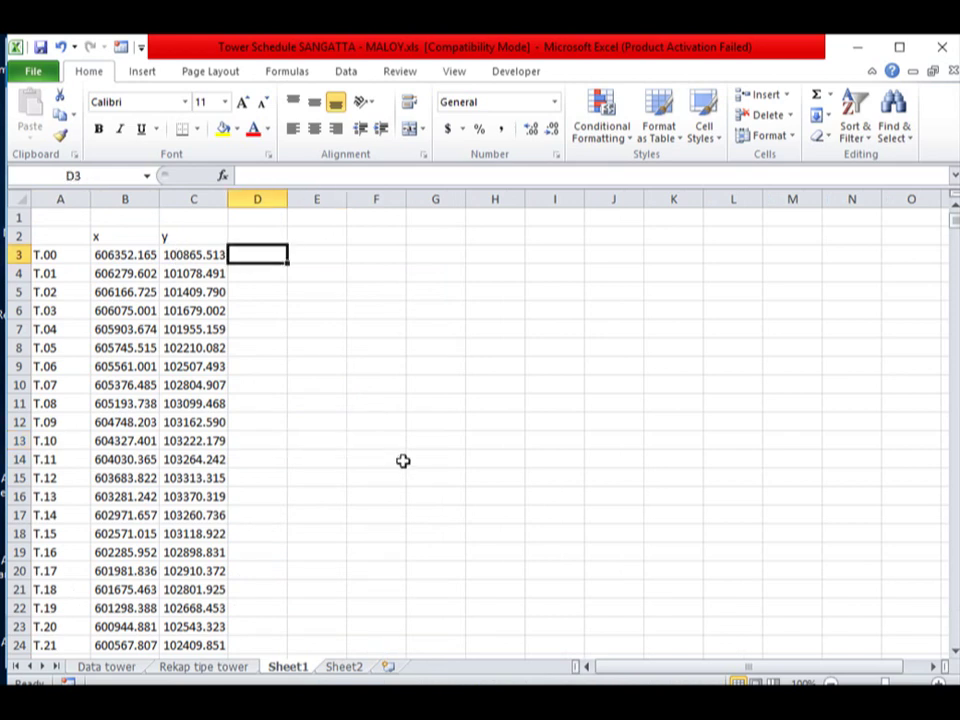
pyautogui.click(414, 549)
pyautogui.click(266, 255)
pyautogui.click(673, 440)
# Minimize Excel and File Explorer, refresh the desktop, and launch Autodesk Land Desktop 2006
pyautogui.click(856, 47)
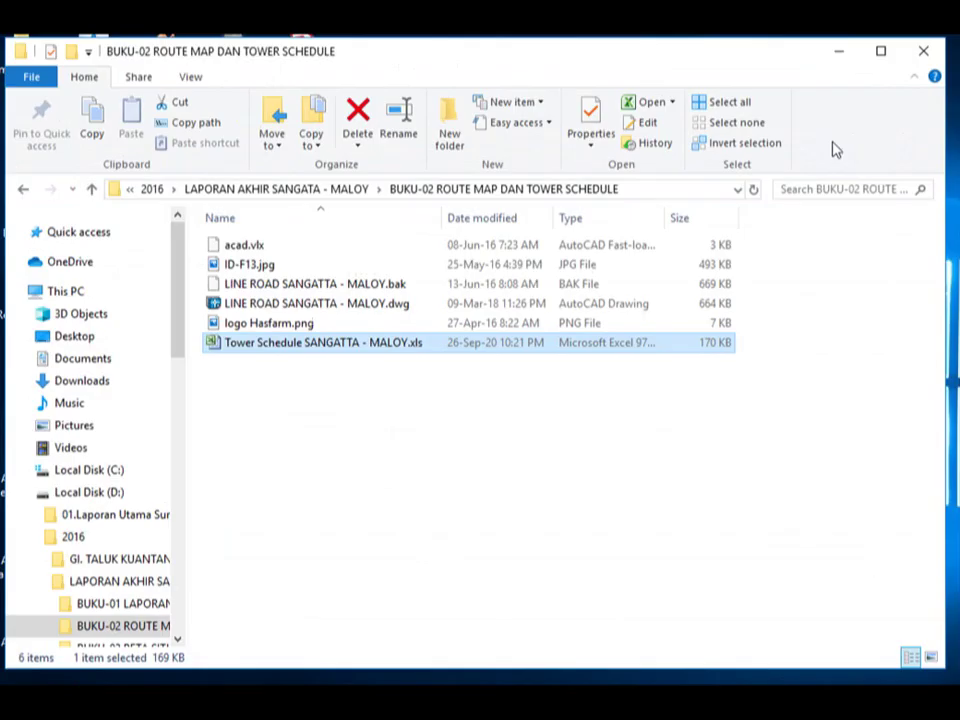
pyautogui.click(842, 52)
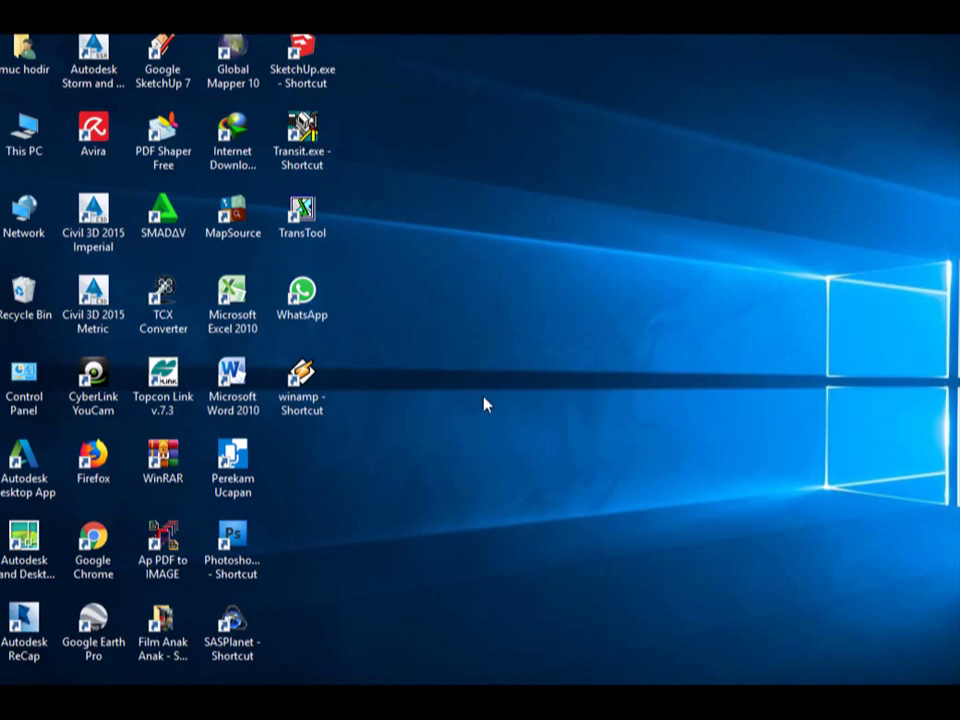
pyautogui.rightClick(484, 402)
pyautogui.click(553, 452)
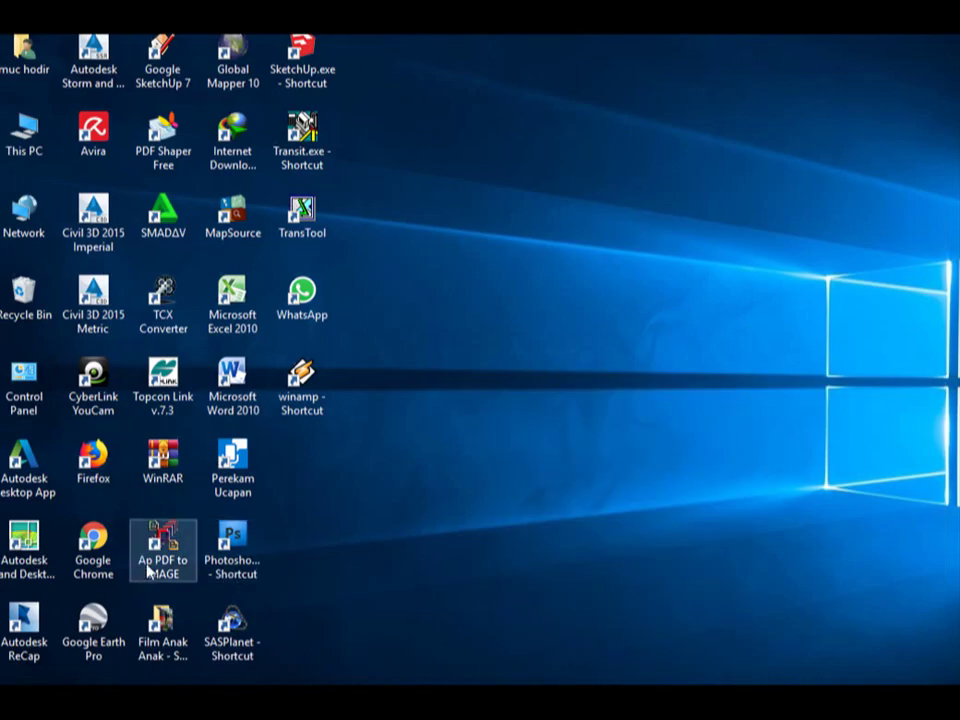
pyautogui.doubleClick(35, 543)
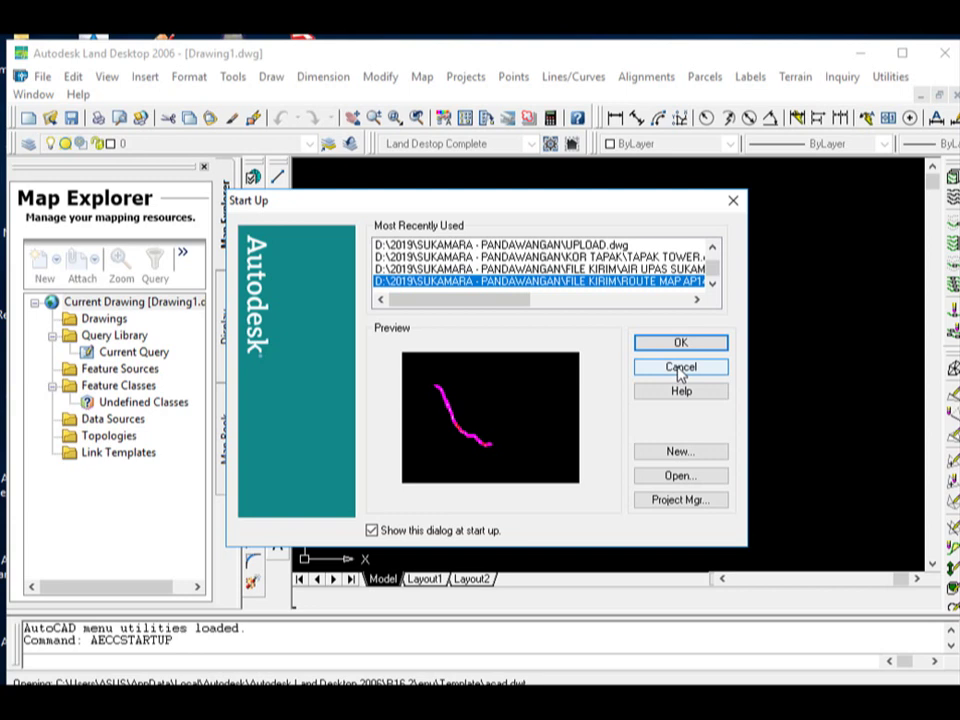
# Cancel the Start Up dialog, close Map Explorer, and bring the Tower Schedule workbook forward
pyautogui.click(680, 367)
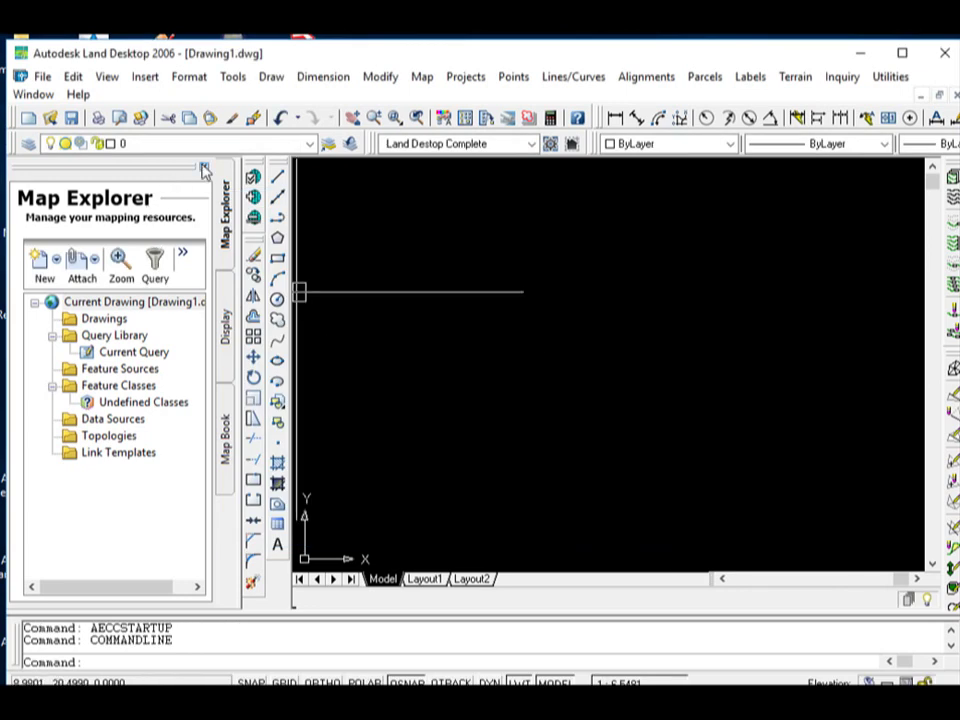
pyautogui.click(204, 169)
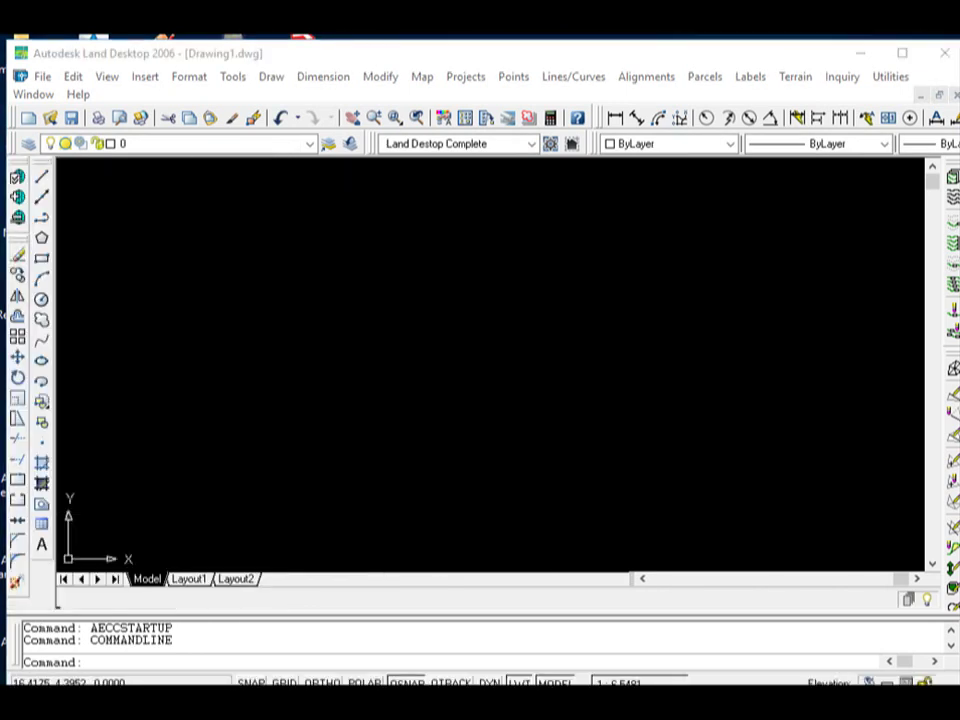
pyautogui.click(335, 700)
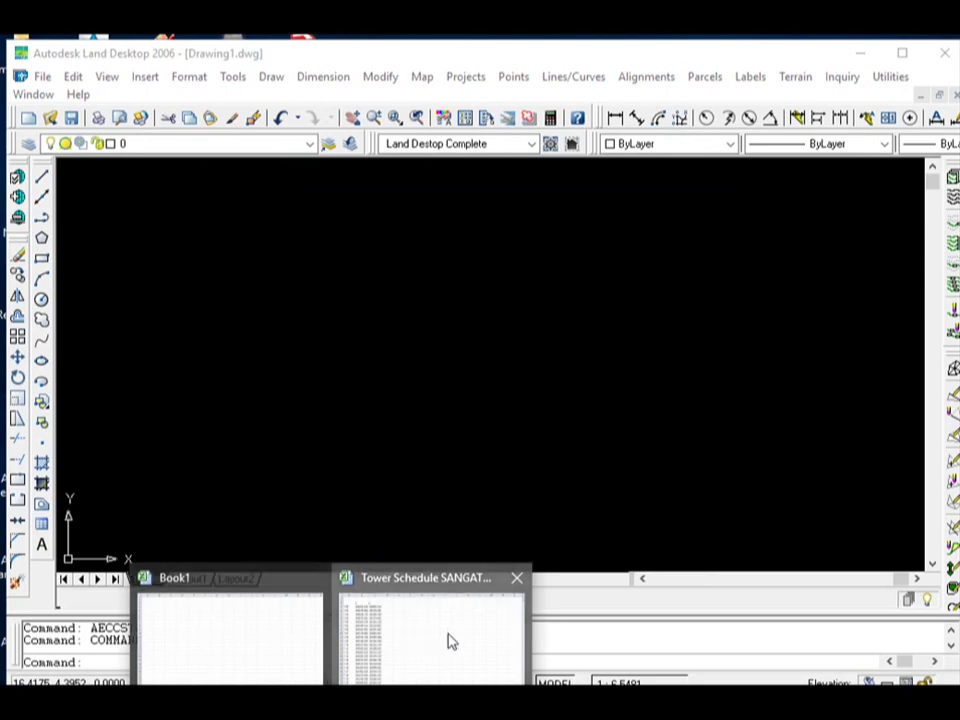
pyautogui.click(448, 638)
pyautogui.click(116, 250)
pyautogui.click(58, 255)
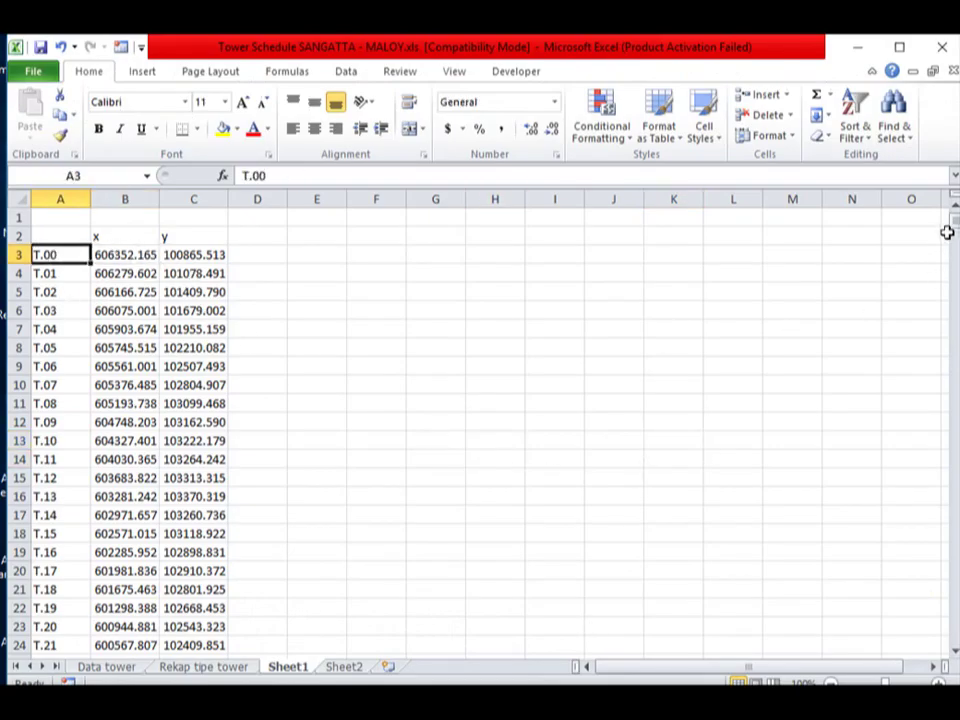
pyautogui.moveTo(948, 226)
pyautogui.mouseDown()
pyautogui.moveTo(938, 569)
pyautogui.moveTo(934, 366)
pyautogui.mouseUp()
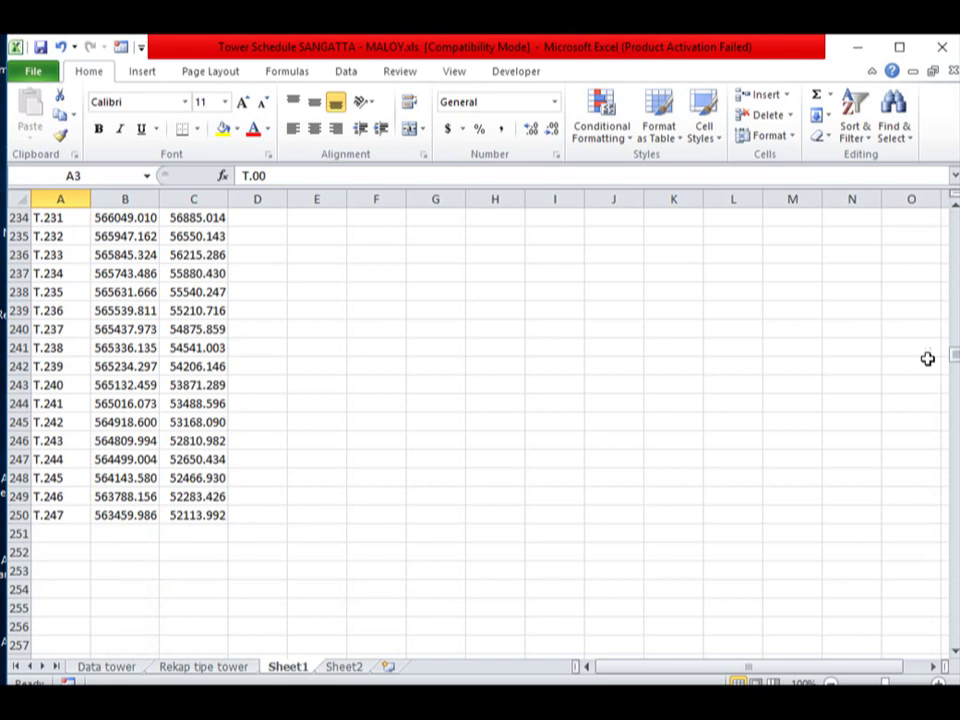
pyautogui.click(462, 477)
pyautogui.click(66, 514)
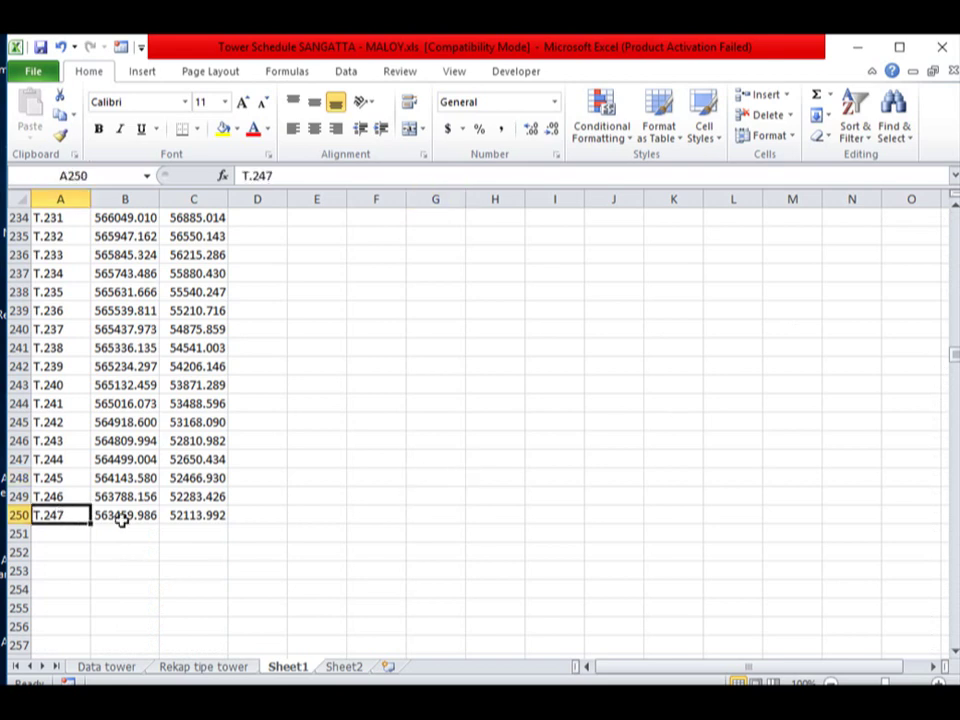
pyautogui.middleClick(332, 533)
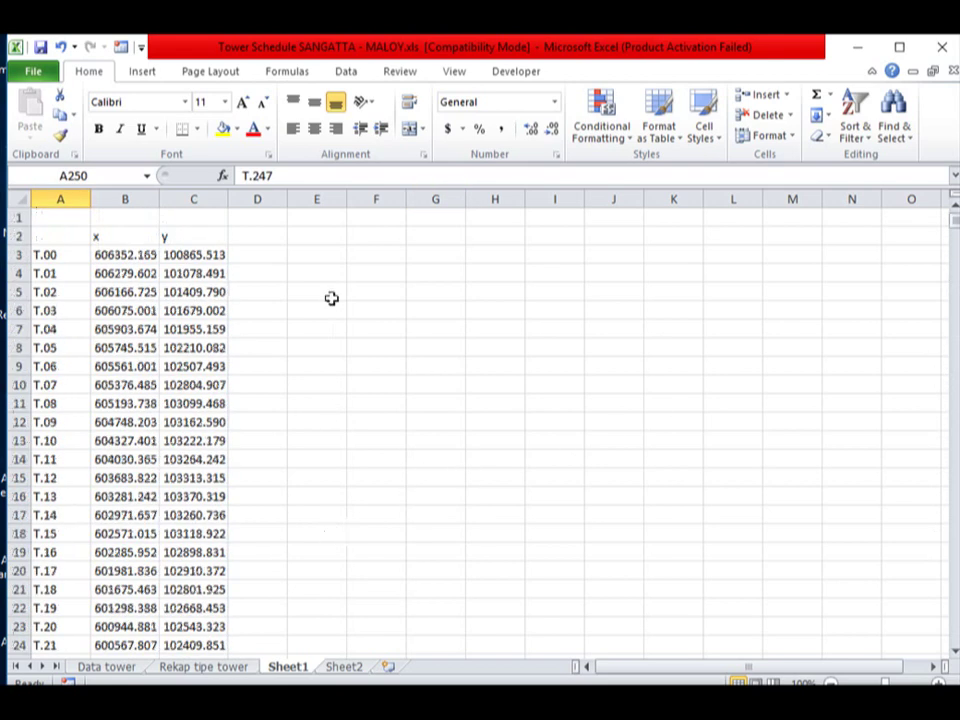
pyautogui.click(494, 347)
pyautogui.click(262, 254)
pyautogui.click(497, 438)
pyautogui.click(255, 253)
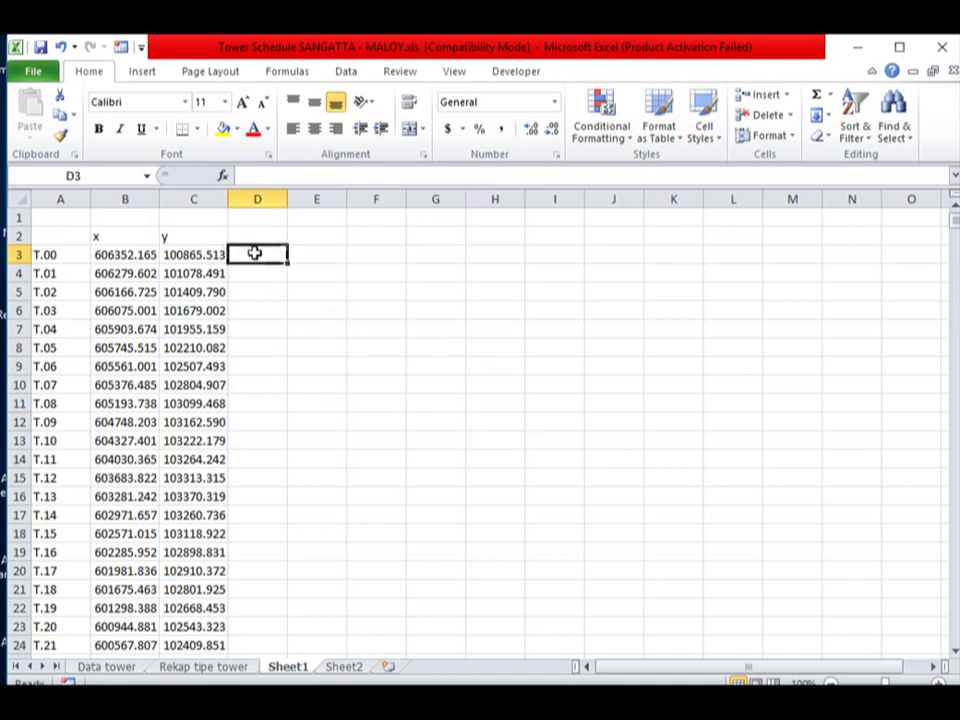
pyautogui.click(318, 335)
pyautogui.click(260, 258)
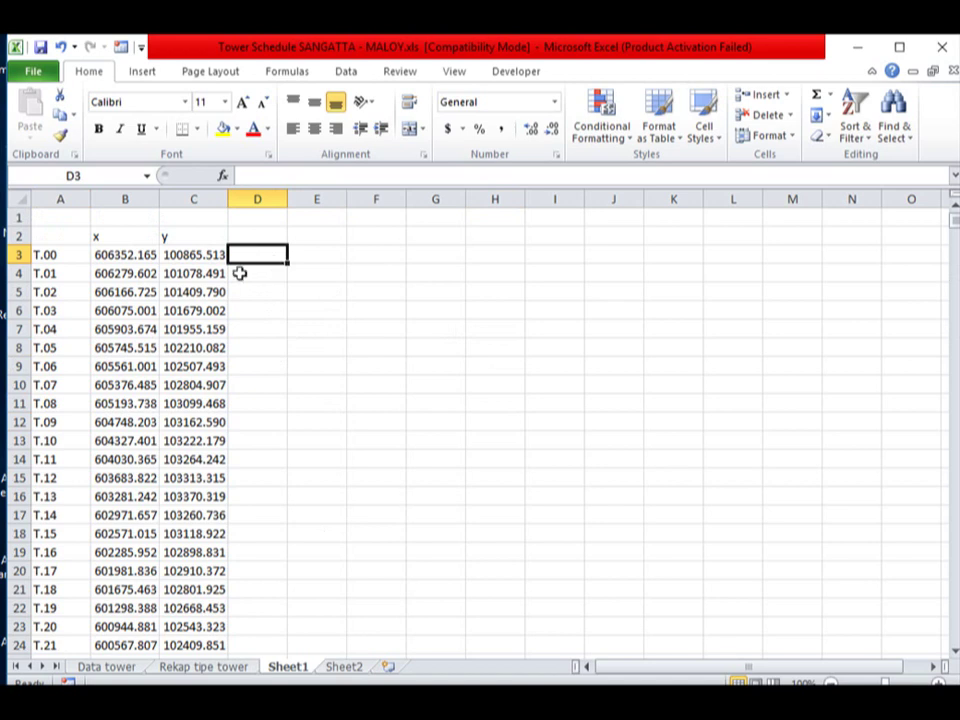
pyautogui.click(549, 433)
pyautogui.click(505, 464)
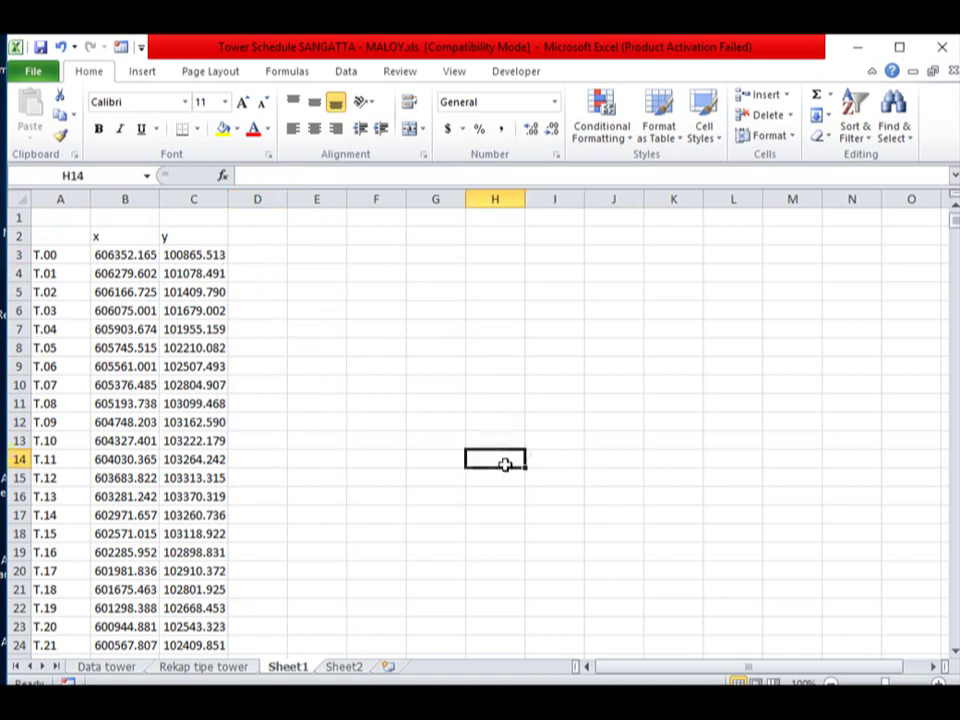
pyautogui.click(248, 254)
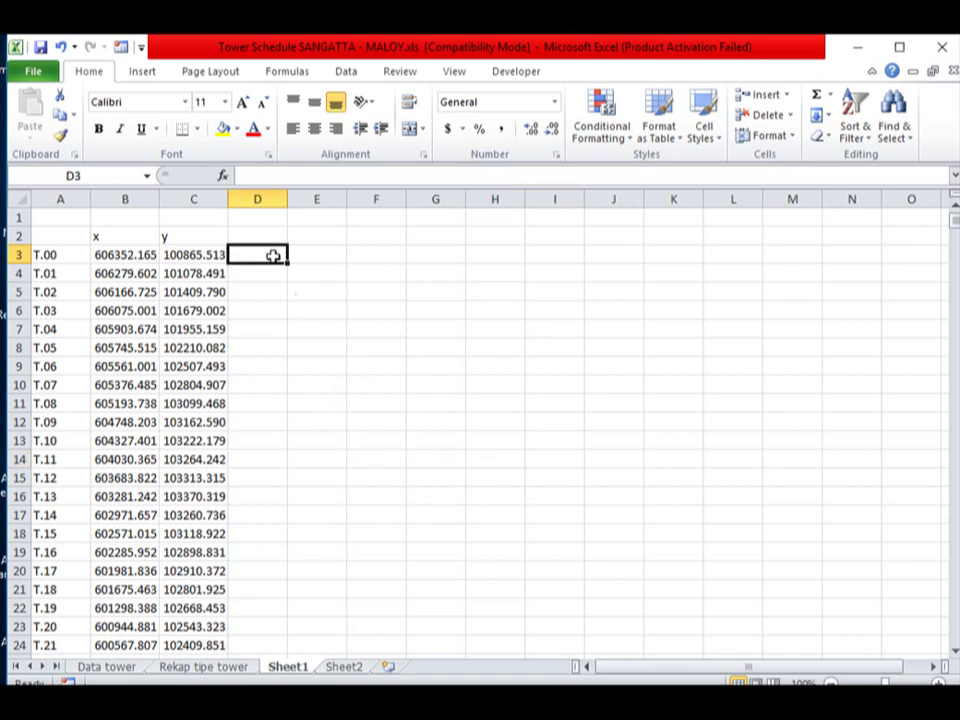
# Enter =CONCATENATE(B3, ",", C3) in D3 to join x and y as 606352.165,100865.513
pyautogui.click(224, 178)
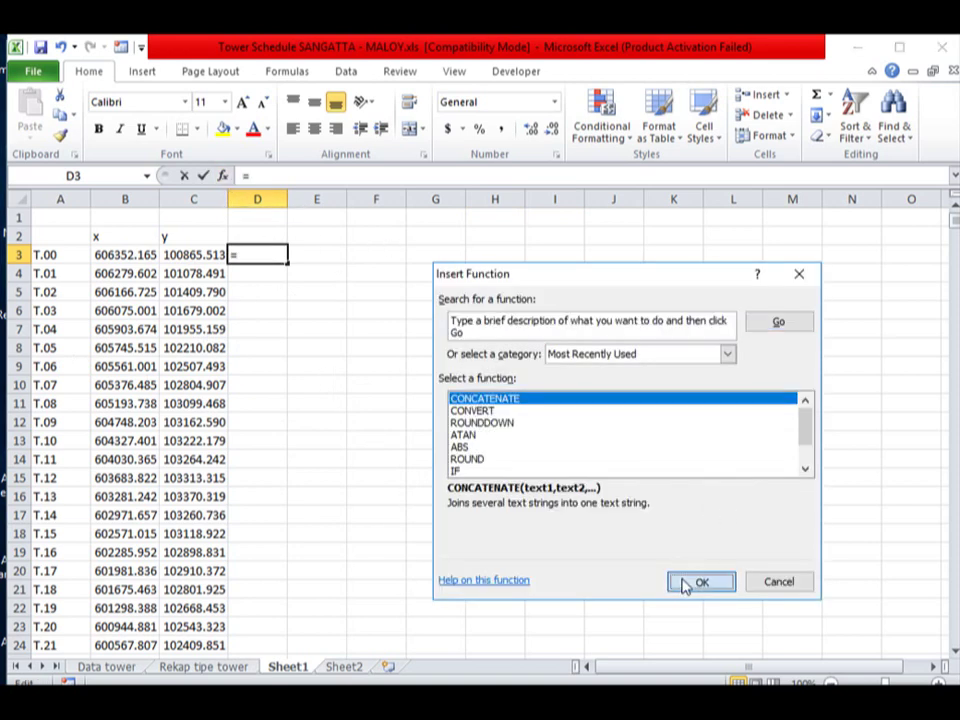
pyautogui.click(686, 584)
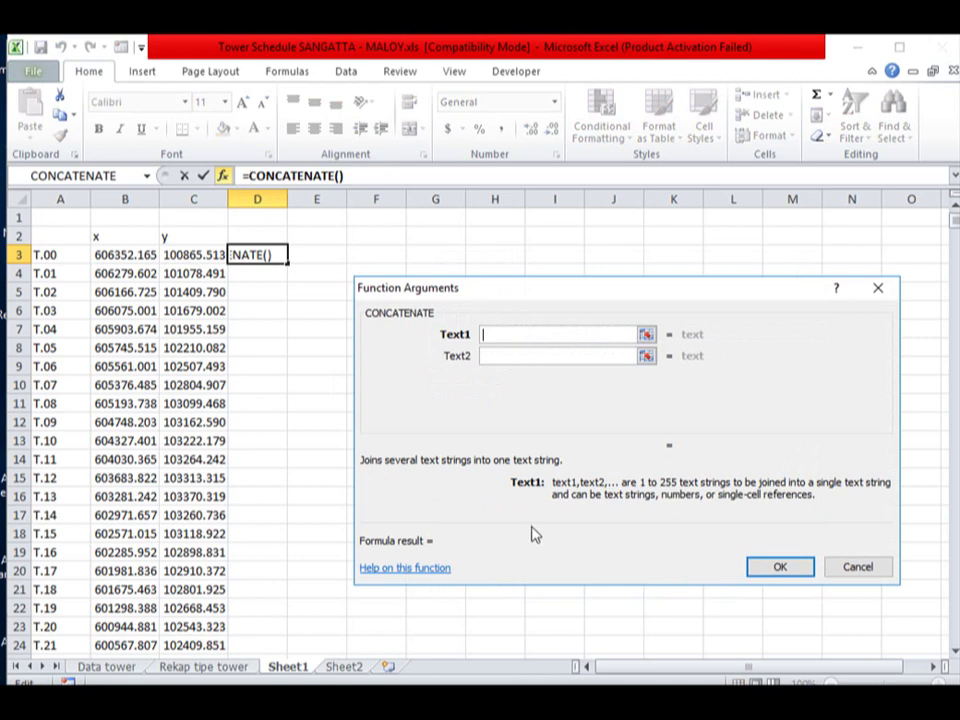
pyautogui.click(137, 254)
pyautogui.click(503, 356)
pyautogui.write(',')
pyautogui.click(503, 377)
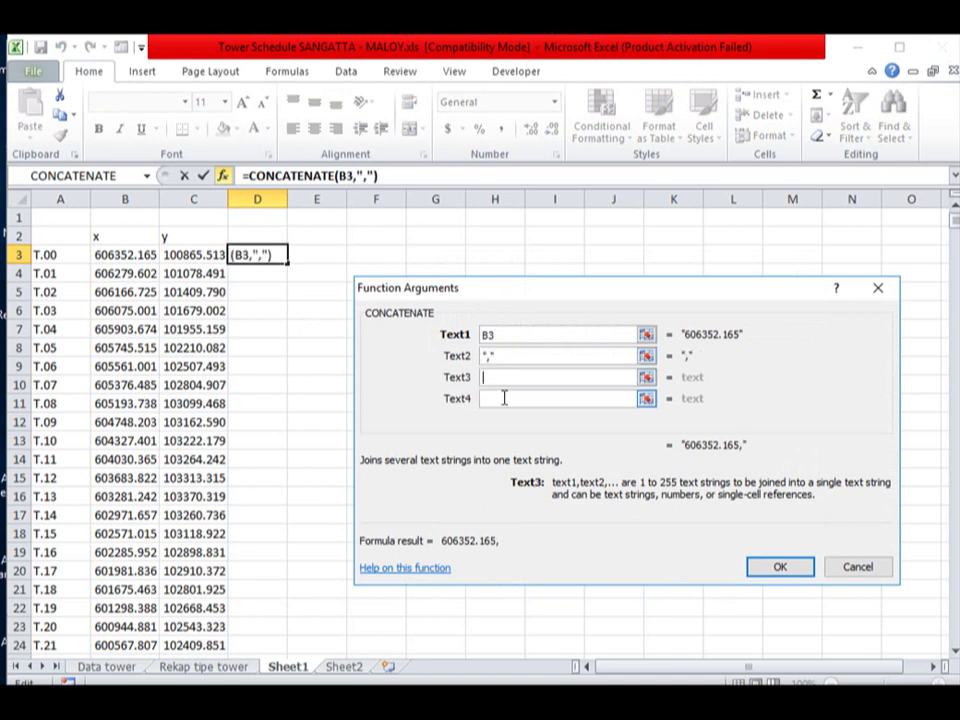
pyautogui.click(199, 254)
pyautogui.click(781, 568)
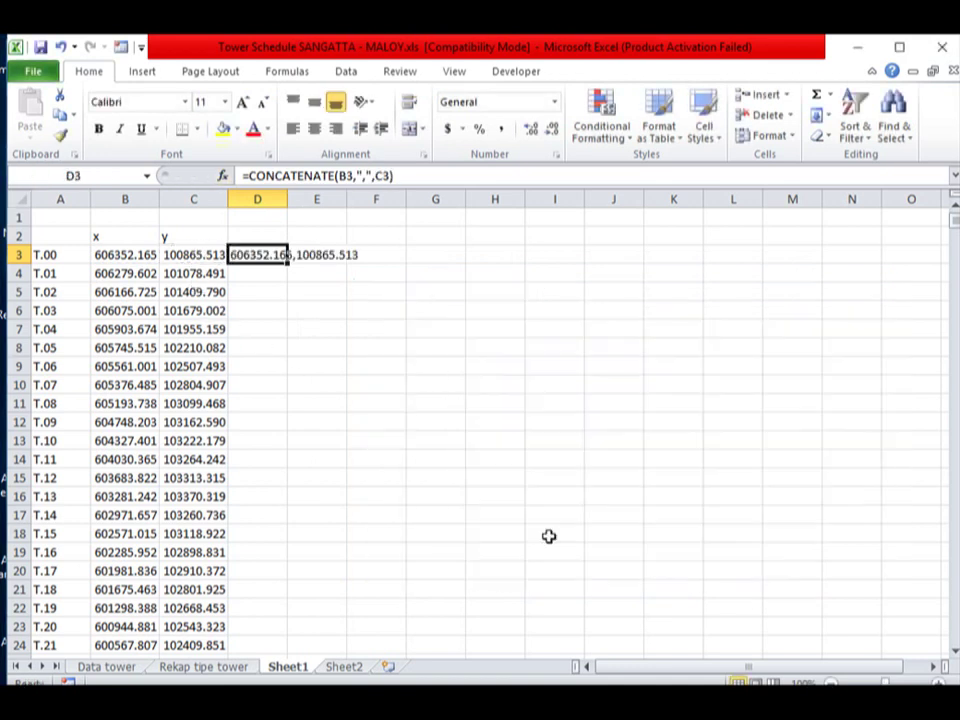
# Copy the joined coordinates in D3 and switch to the Land Desktop drawing
pyautogui.rightClick(281, 268)
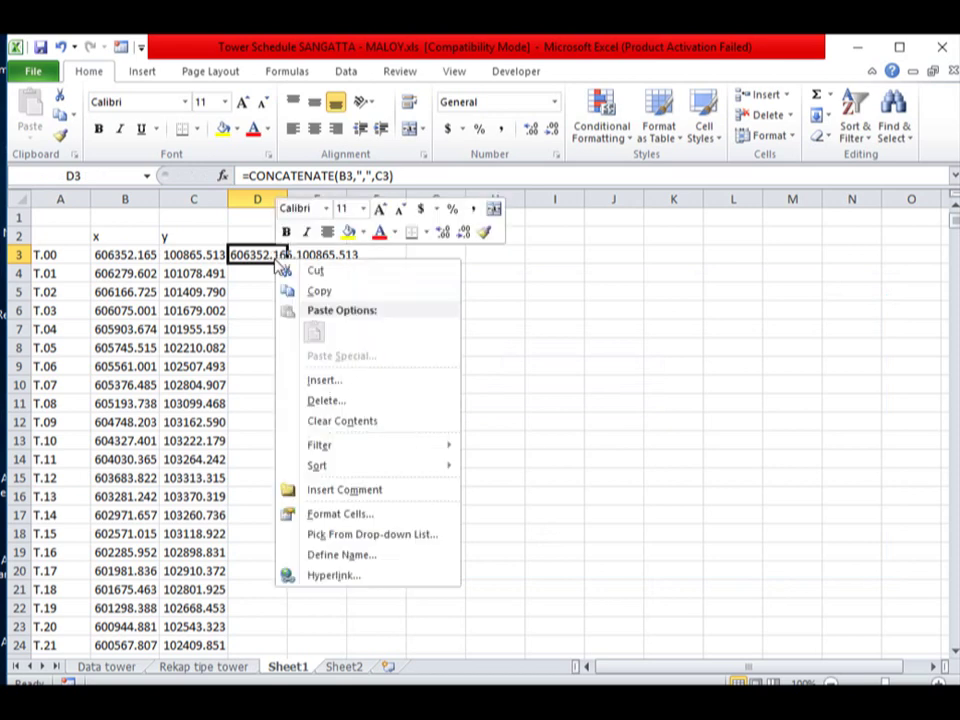
pyautogui.click(318, 289)
pyautogui.hotkey('alt', 'Tab')
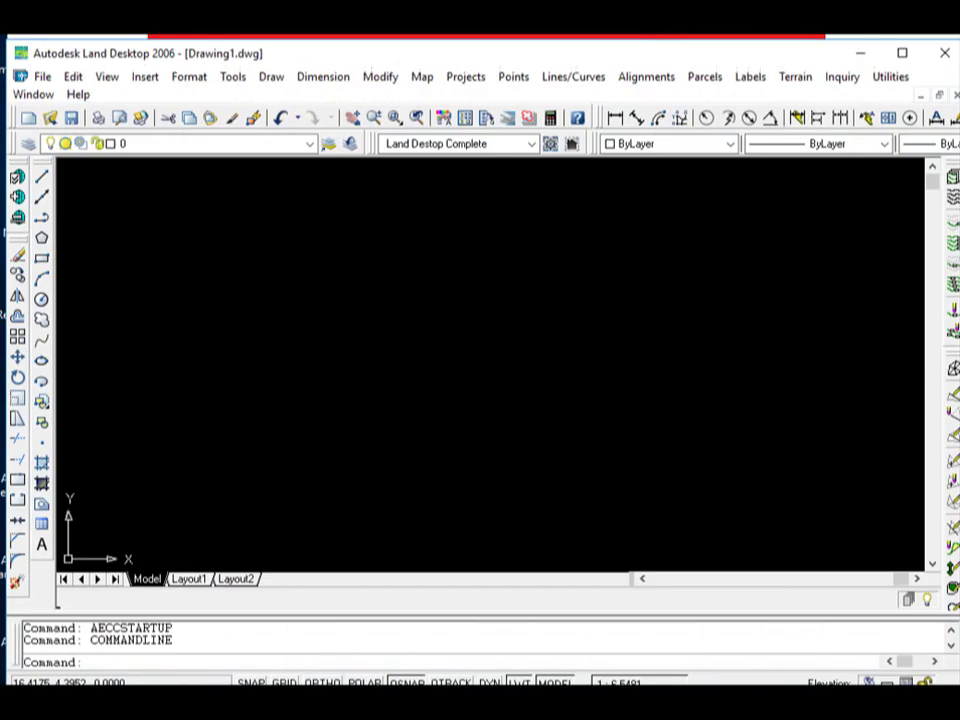
# Draw a polyline from the pasted start point 606352.165,100865.513 to a second picked point
pyautogui.write('pl')
pyautogui.press('Return')
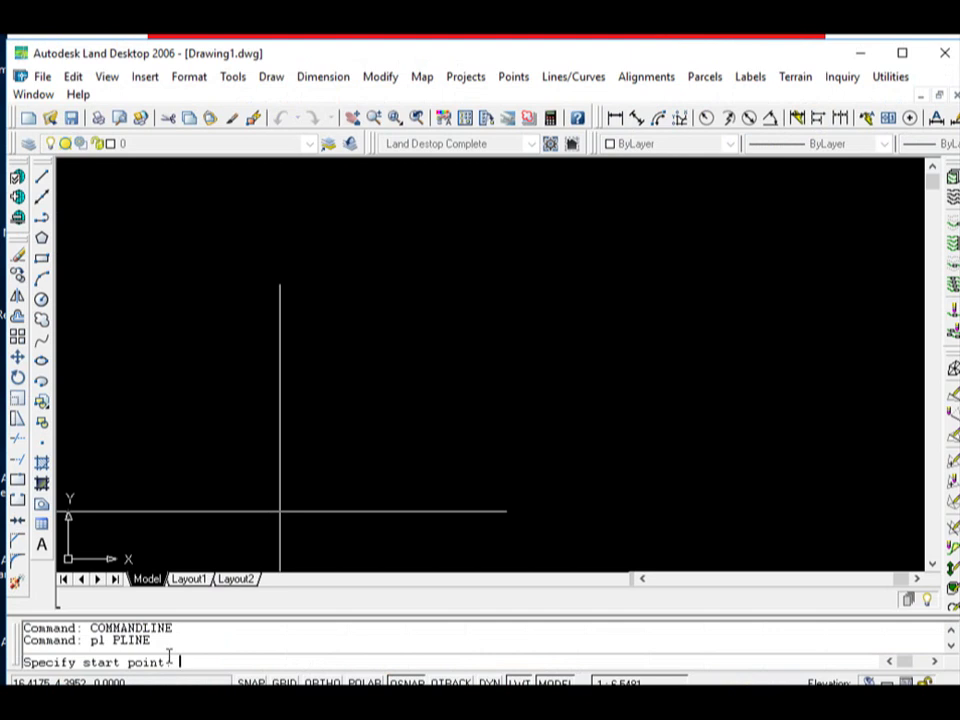
pyautogui.rightClick(190, 665)
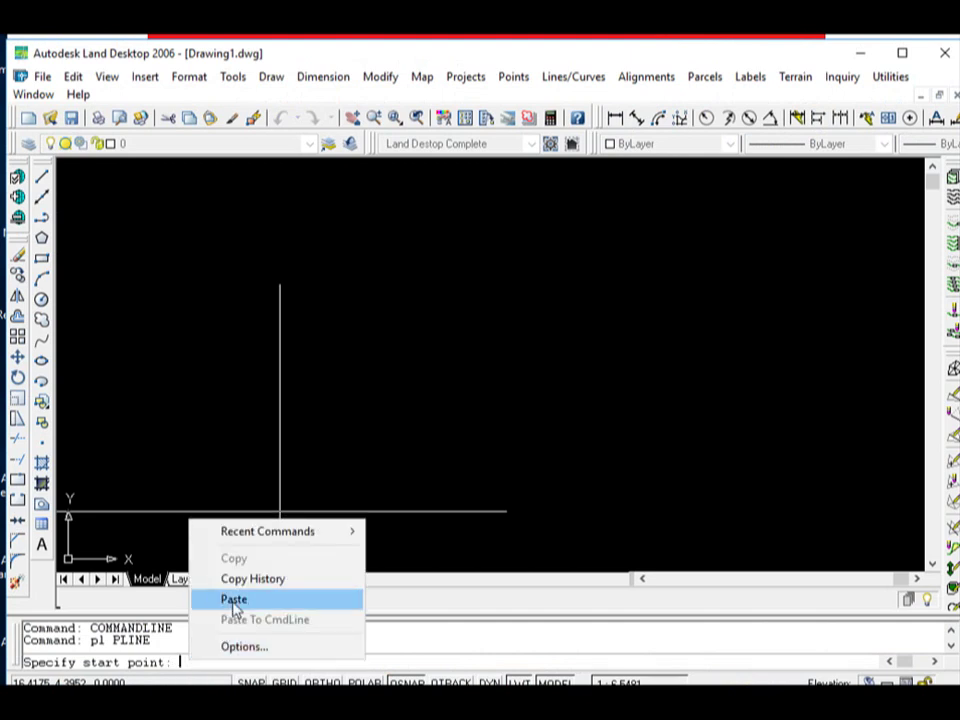
pyautogui.click(234, 606)
pyautogui.scroll(-5, 204, 454)
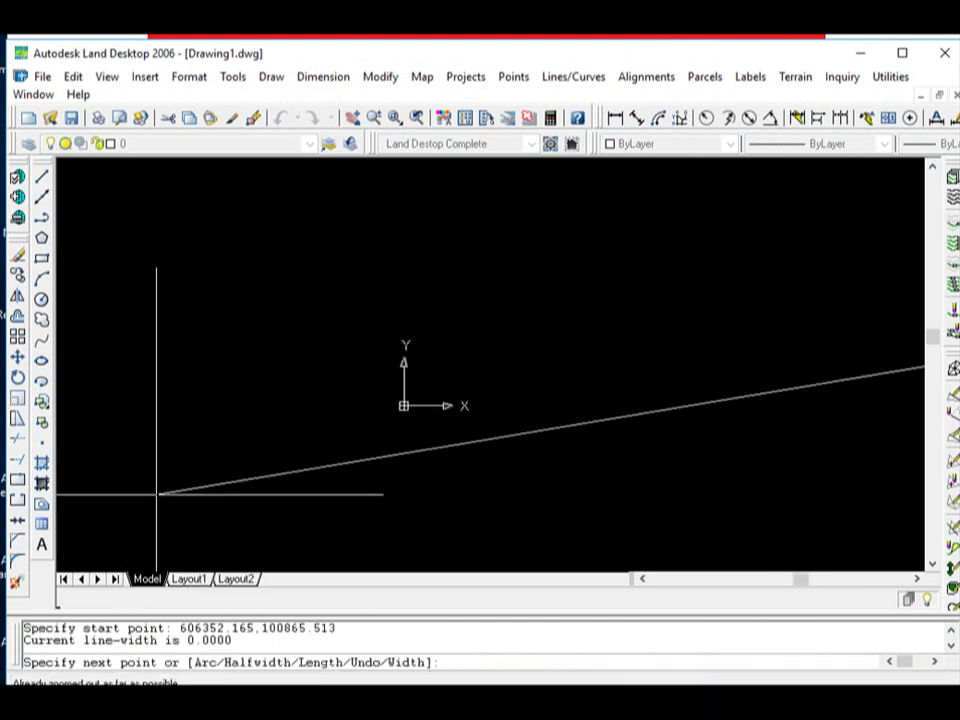
pyautogui.click(331, 471)
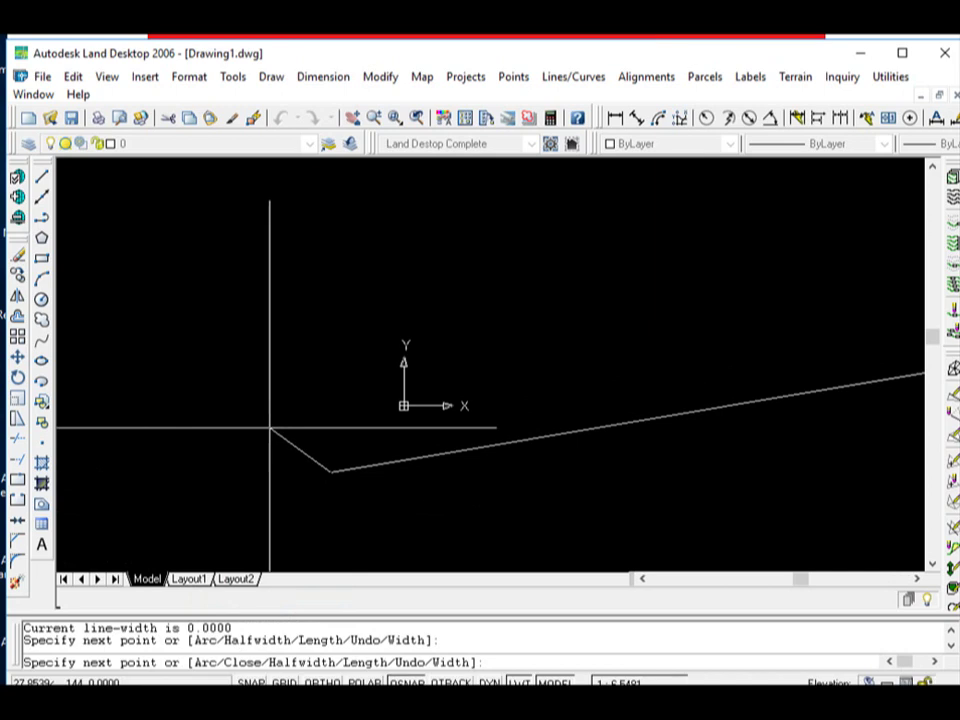
pyautogui.press('Escape')
# Zoom to the drawing extents and pan to centre the route line
pyautogui.click(104, 78)
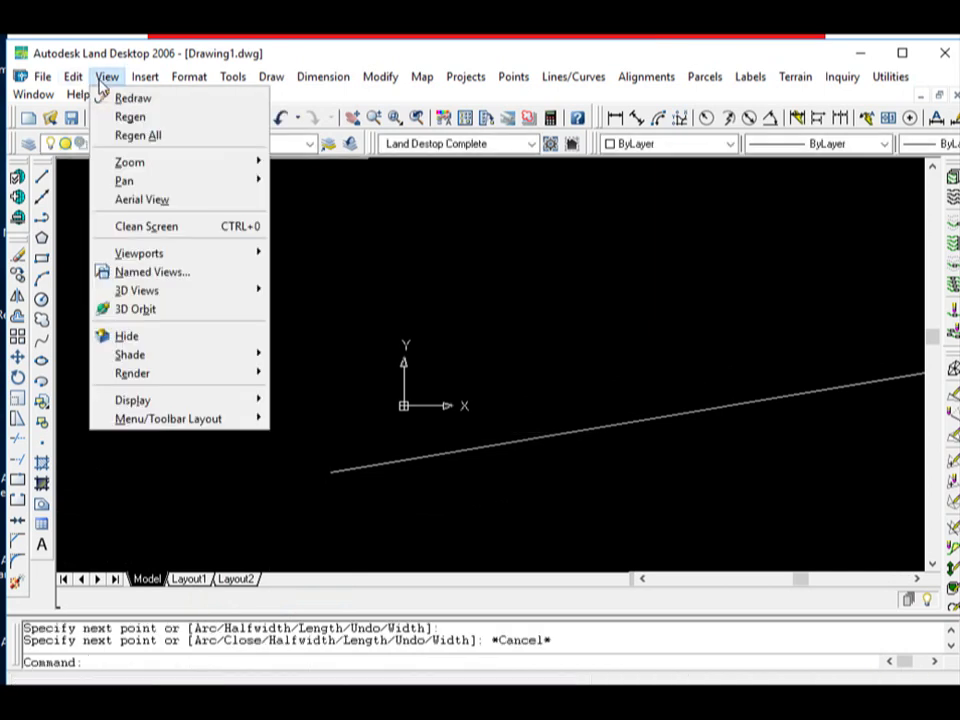
pyautogui.moveTo(130, 162)
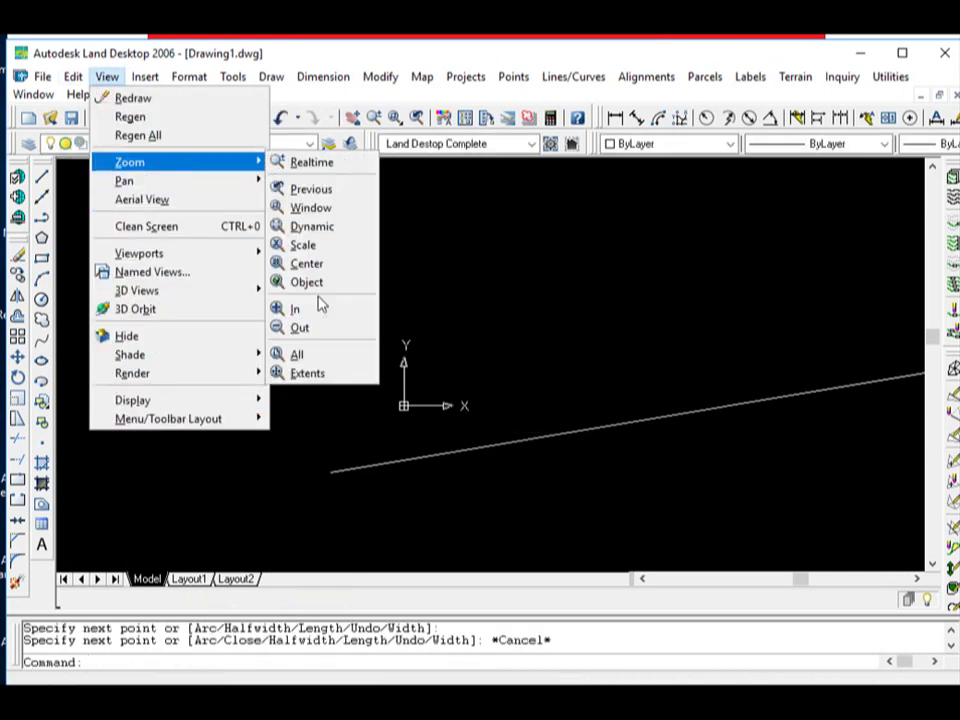
pyautogui.click(306, 373)
pyautogui.scroll(3, 689, 409)
pyautogui.scroll(2, 407, 321)
pyautogui.moveTo(504, 302); pyautogui.dragTo(404, 434, button='middle')
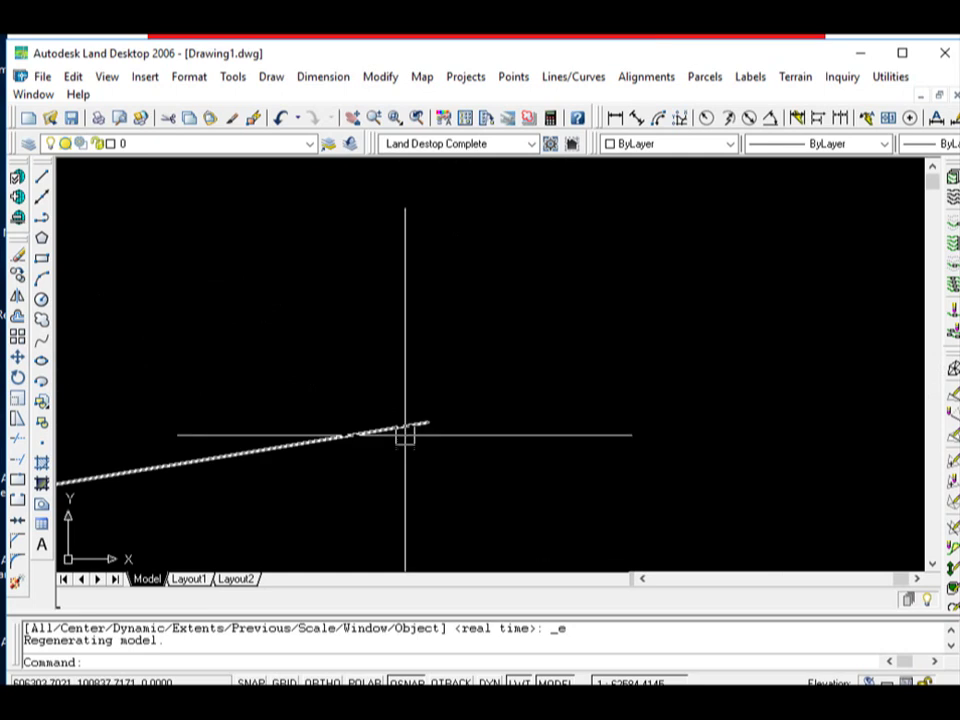
pyautogui.click(41, 298)
# Draw a radius-20 circle centred on the polyline's endpoint
pyautogui.moveTo(430, 547); pyautogui.dragTo(422, 465, button='middle')
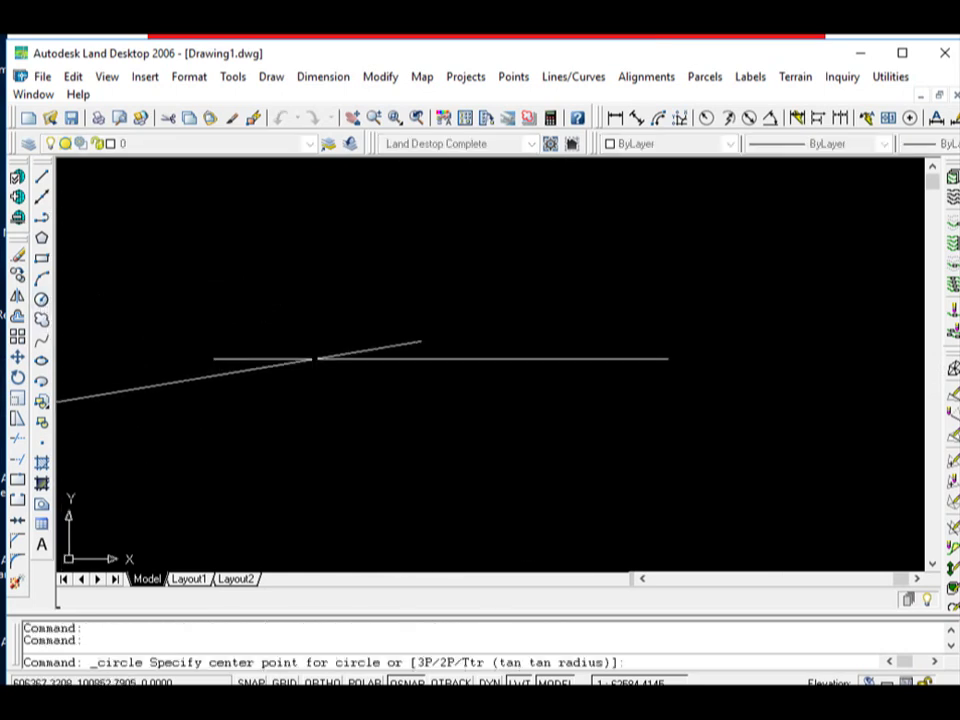
pyautogui.click(420, 342)
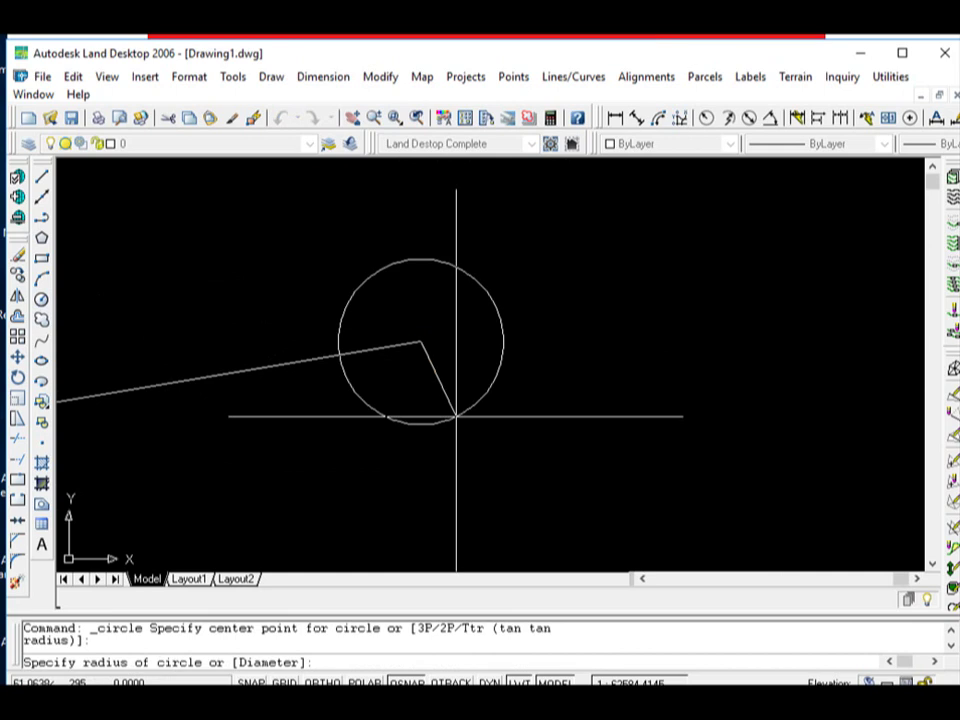
pyautogui.write('20')
pyautogui.press('Return')
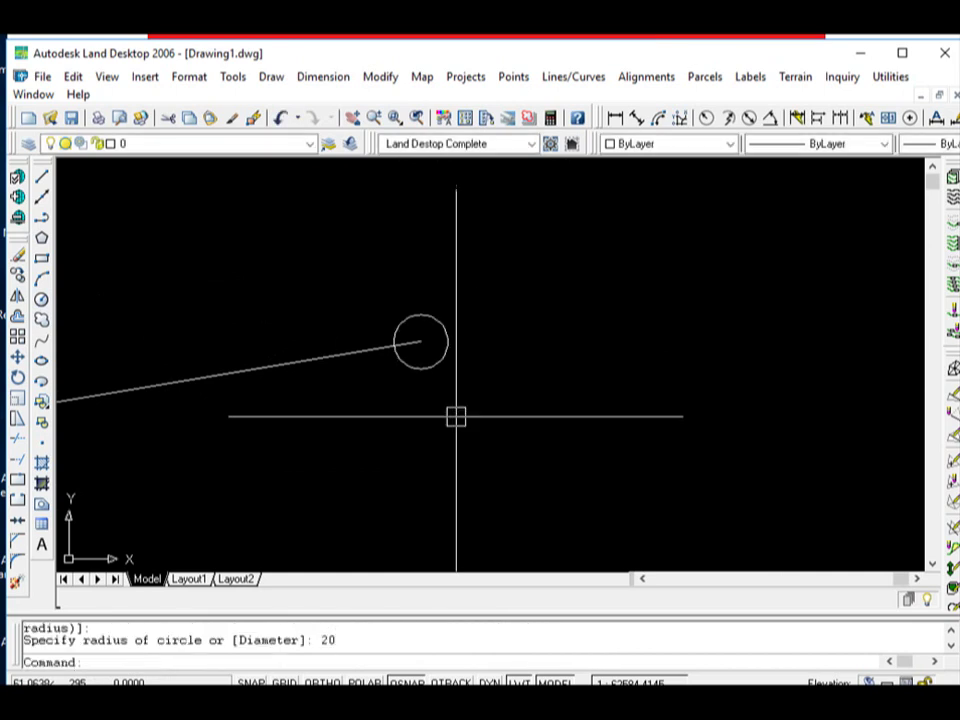
pyautogui.scroll(-2, 778, 433)
pyautogui.scroll(-4, 786, 450)
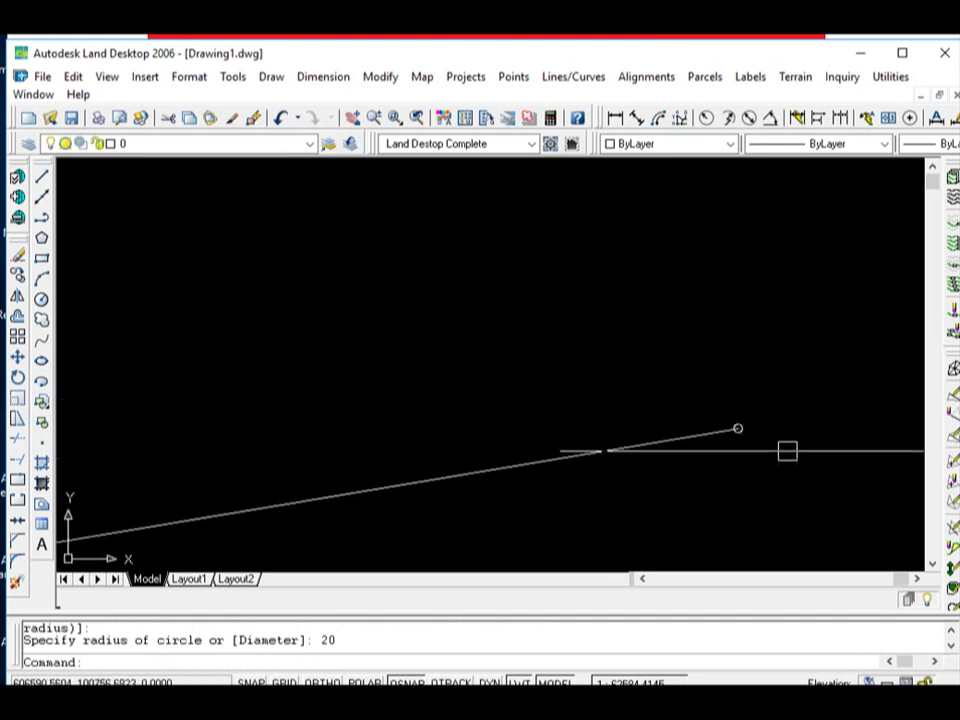
pyautogui.scroll(3, 738, 429)
pyautogui.moveTo(741, 447); pyautogui.dragTo(660, 427, button='middle')
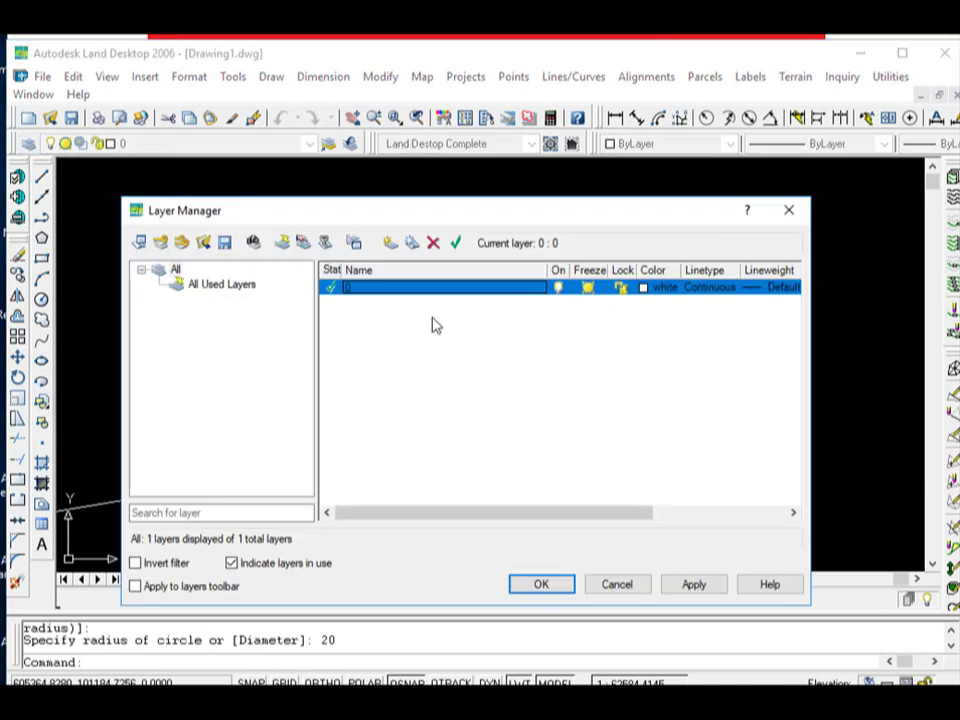
# Create a new layer named Titik Tower, make it current, and colour it magenta
pyautogui.click(390, 243)
pyautogui.hotkey('alt', 'c')
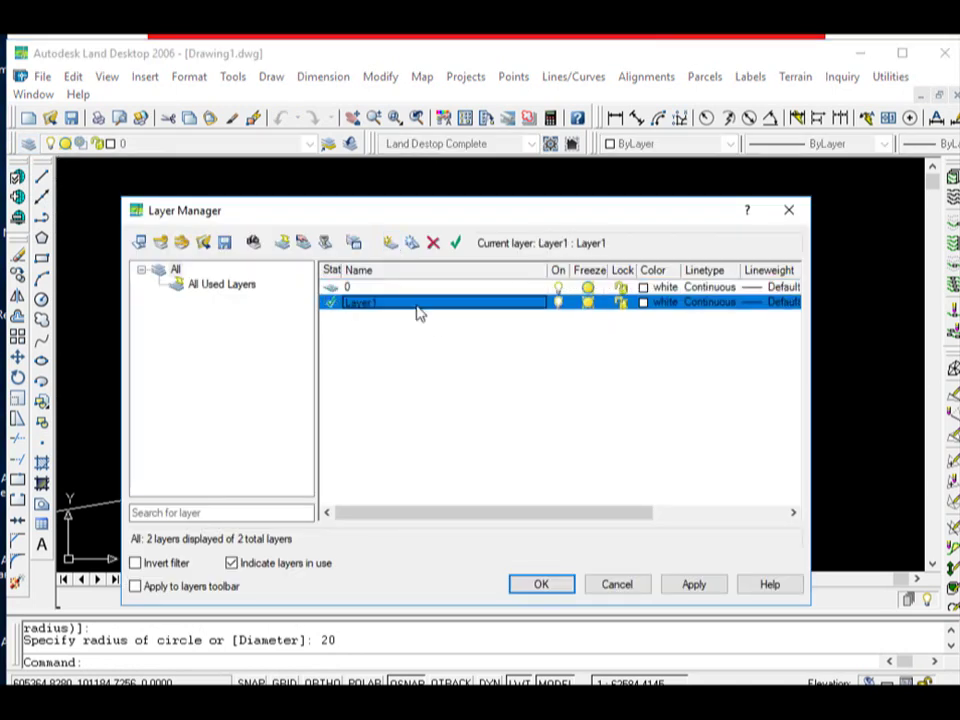
pyautogui.doubleClick(418, 305)
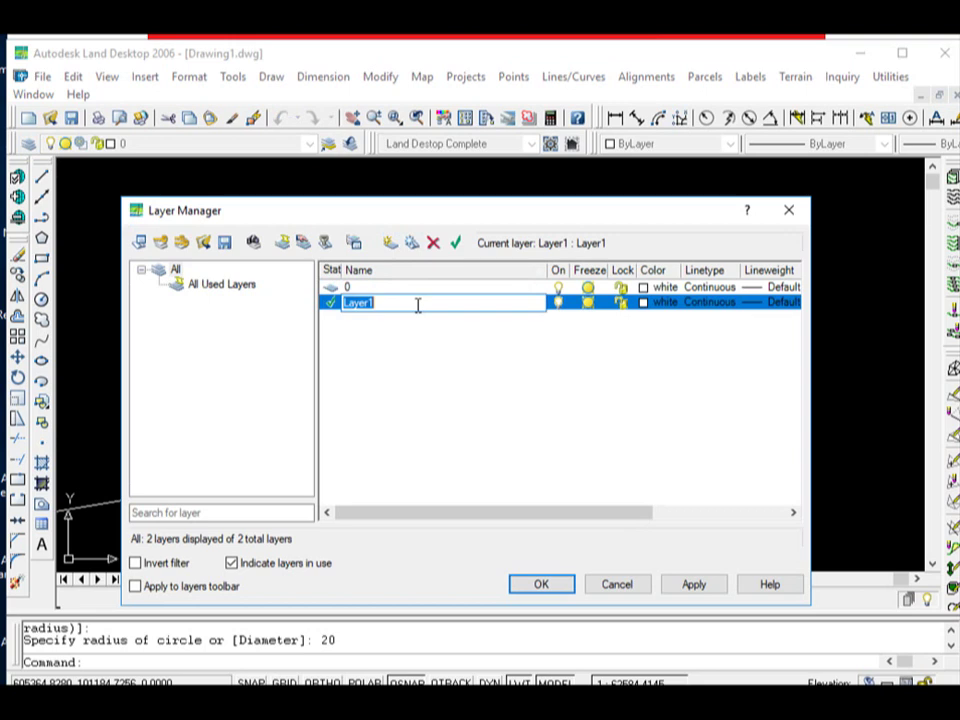
pyautogui.write('l')
pyautogui.write('itik Tower')
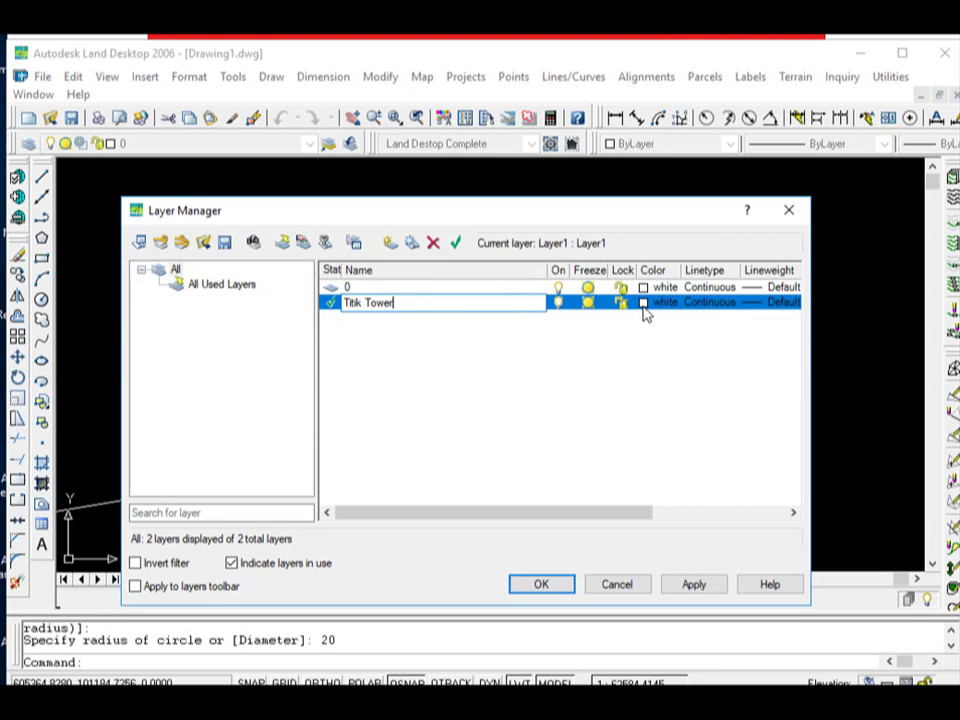
pyautogui.click(644, 308)
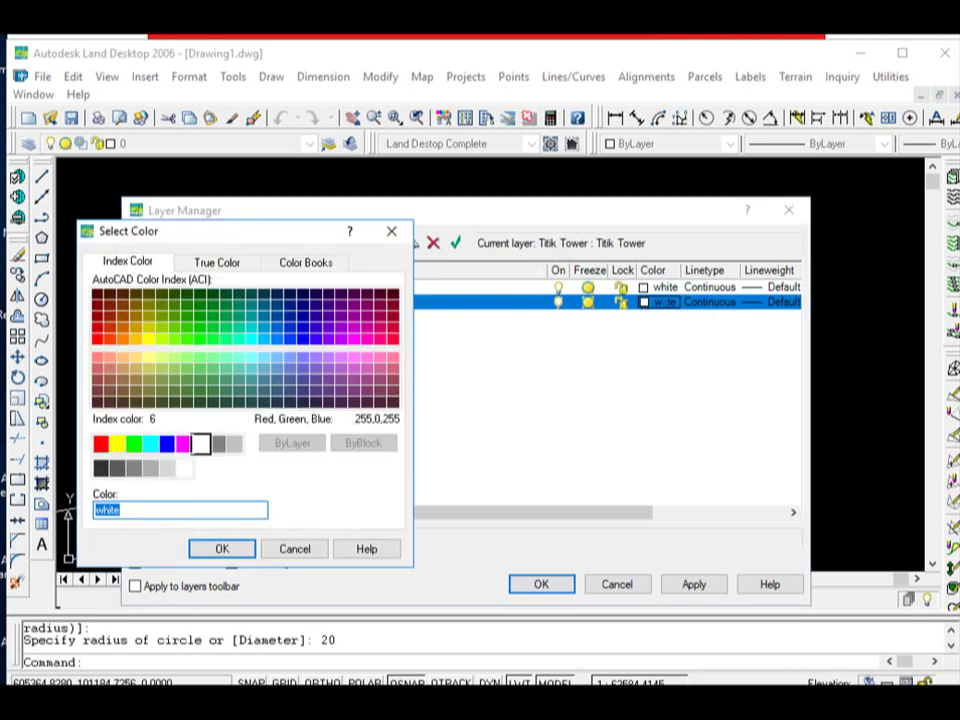
pyautogui.click(183, 443)
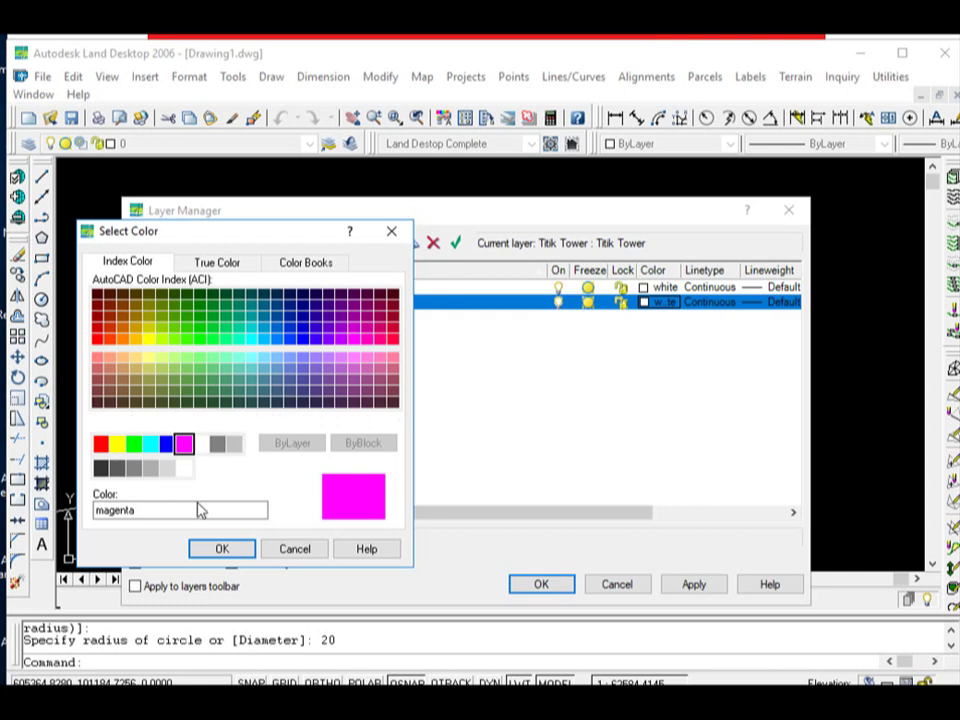
pyautogui.click(219, 551)
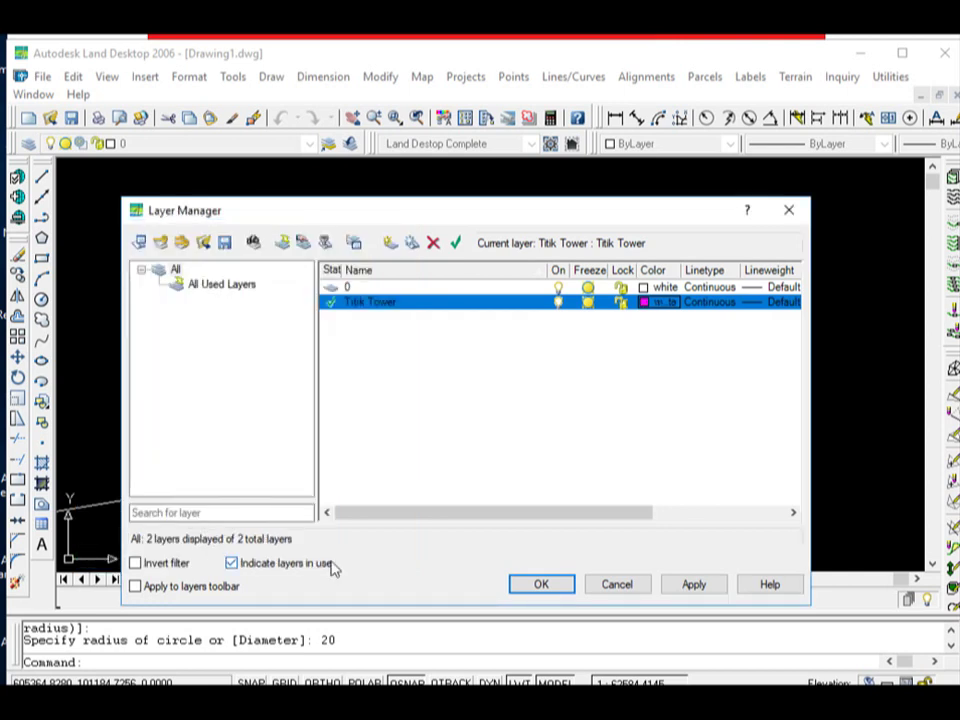
pyautogui.click(702, 592)
pyautogui.click(544, 588)
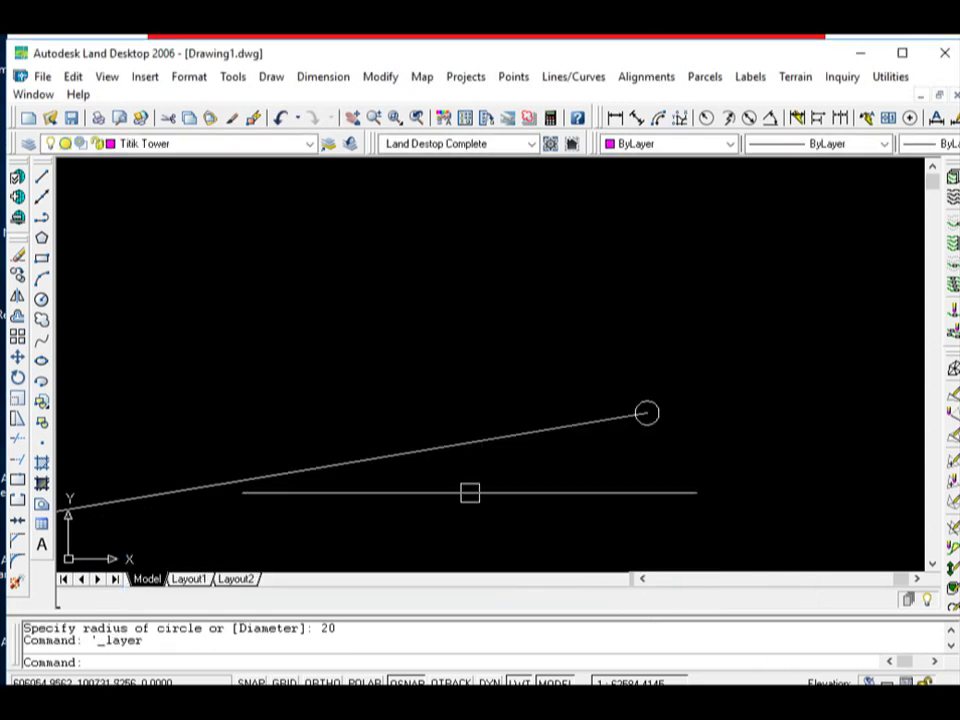
# Move the tower circle onto the Titik Tower layer
pyautogui.scroll(4, 650, 408)
pyautogui.click(612, 388)
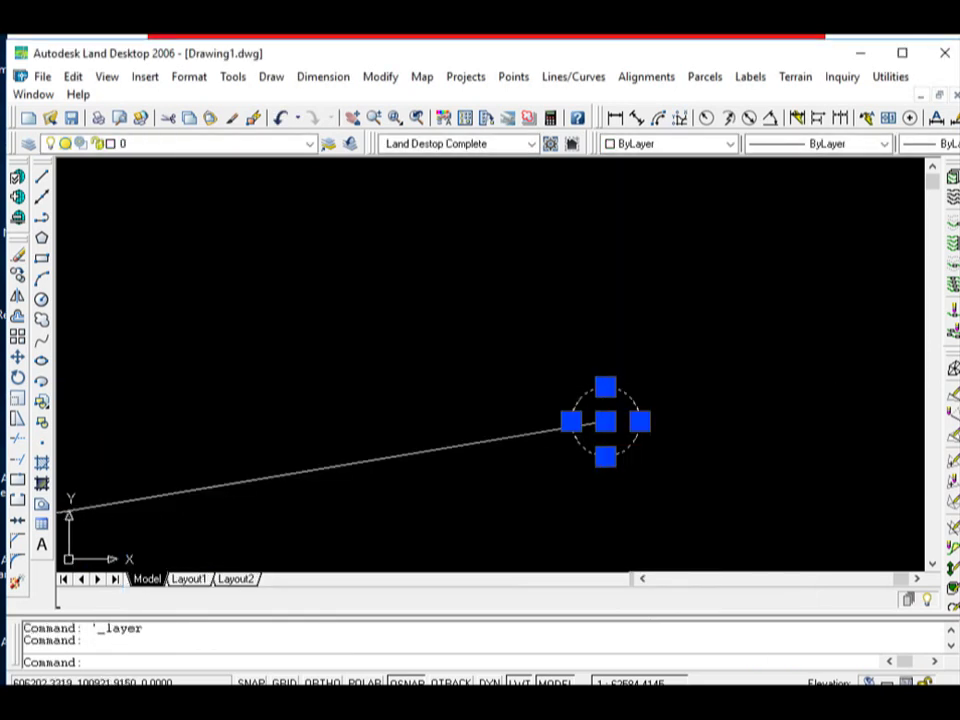
pyautogui.click(228, 150)
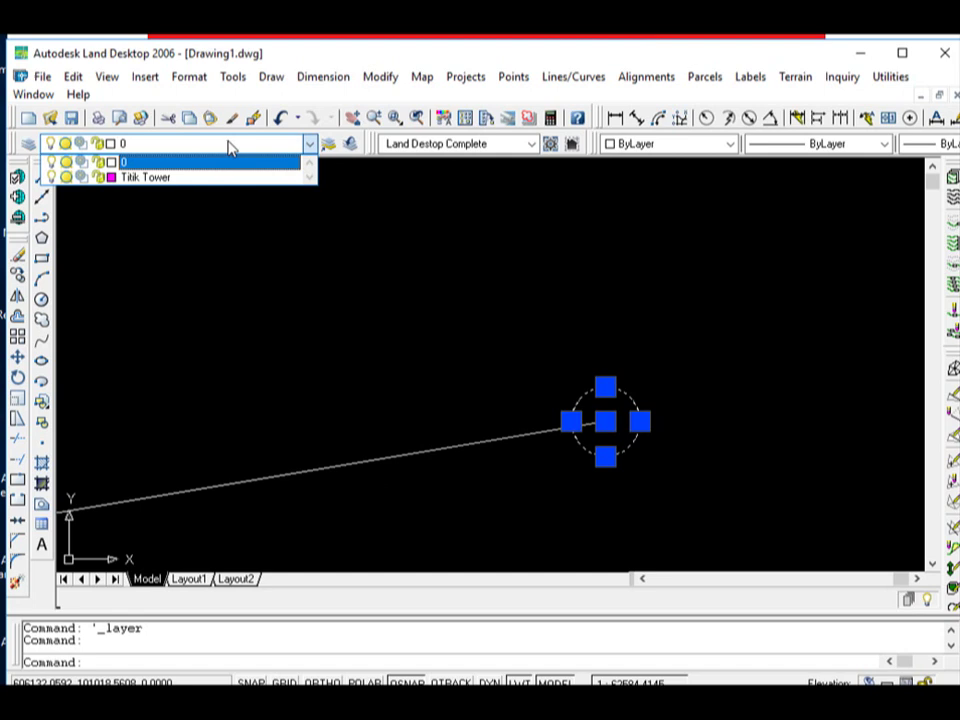
pyautogui.click(170, 178)
pyautogui.moveTo(535, 437); pyautogui.dragTo(488, 319, button='middle')
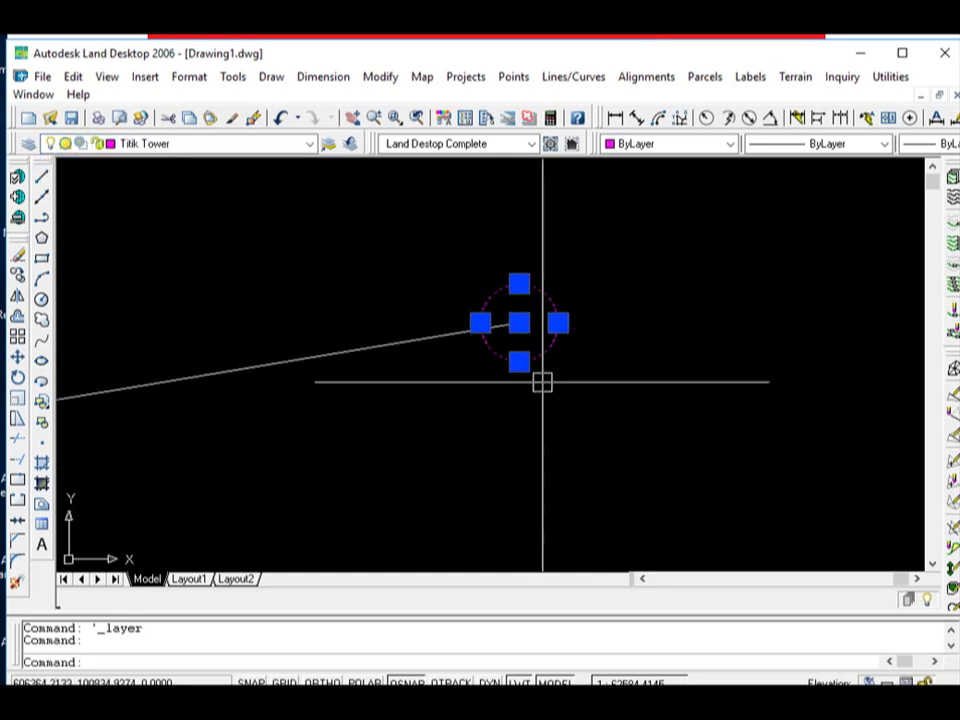
# Fill the inside of the circle with a solid hatch using the H command
pyautogui.write('h')
pyautogui.press('Return')
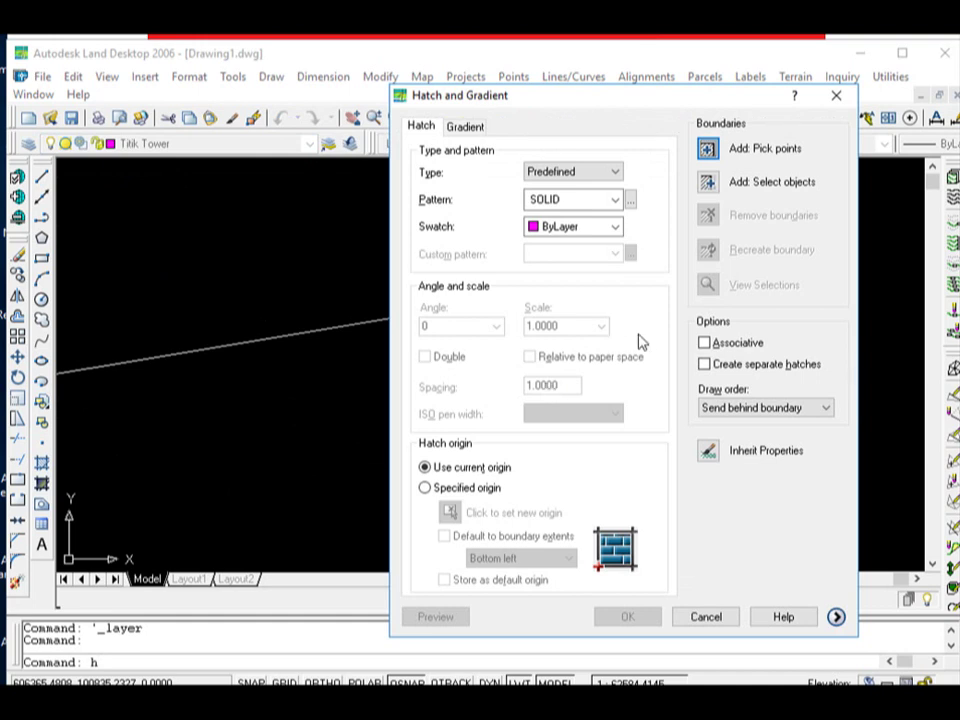
pyautogui.click(708, 149)
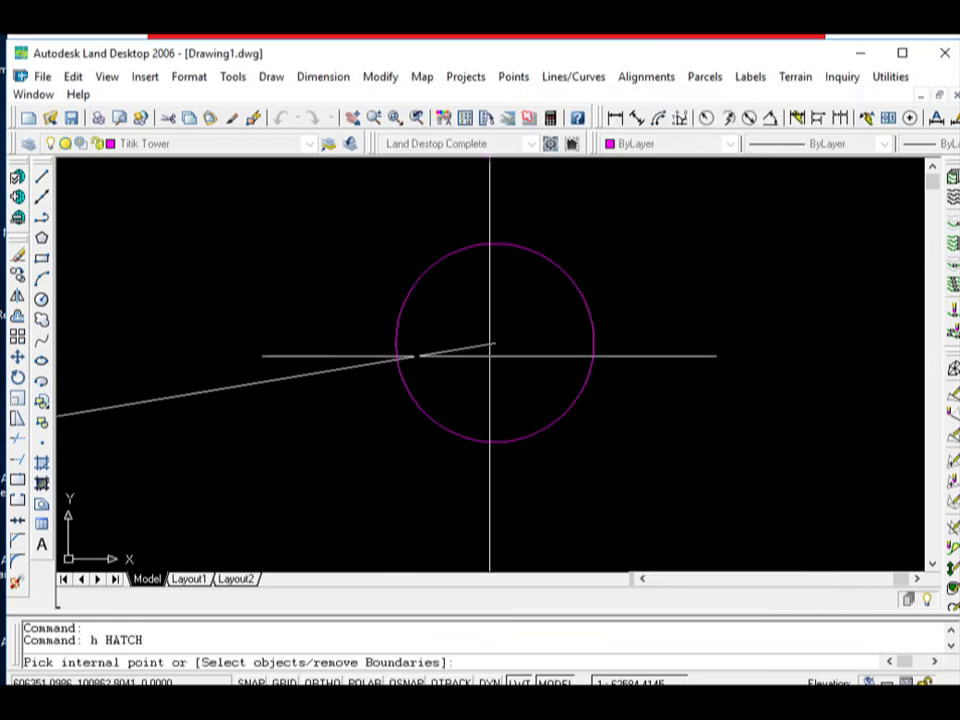
pyautogui.click(490, 355)
pyautogui.press('Return')
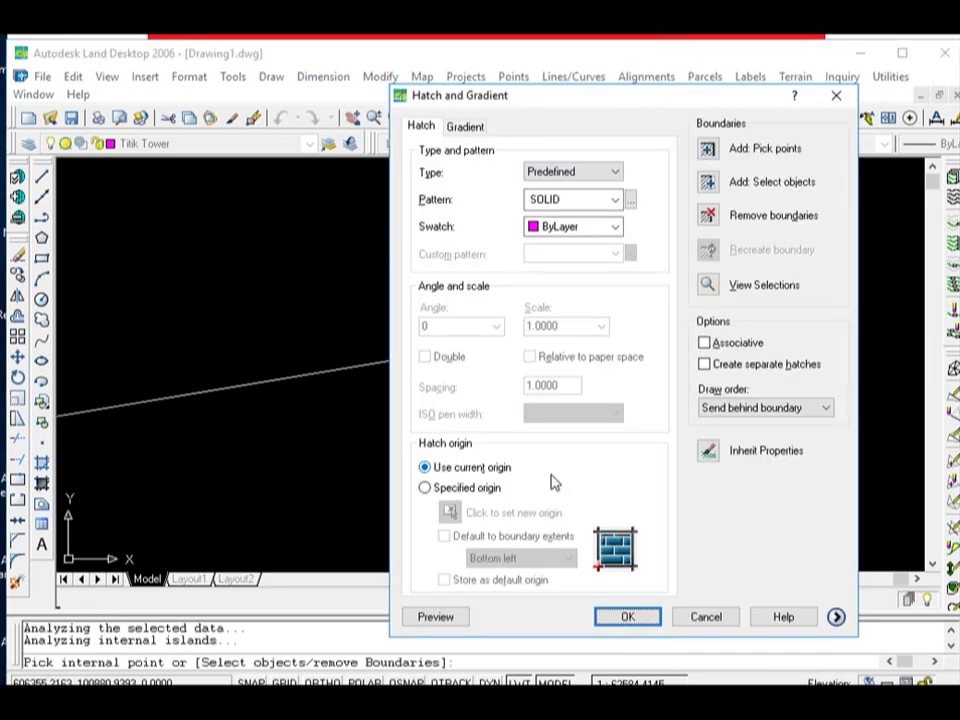
pyautogui.click(621, 619)
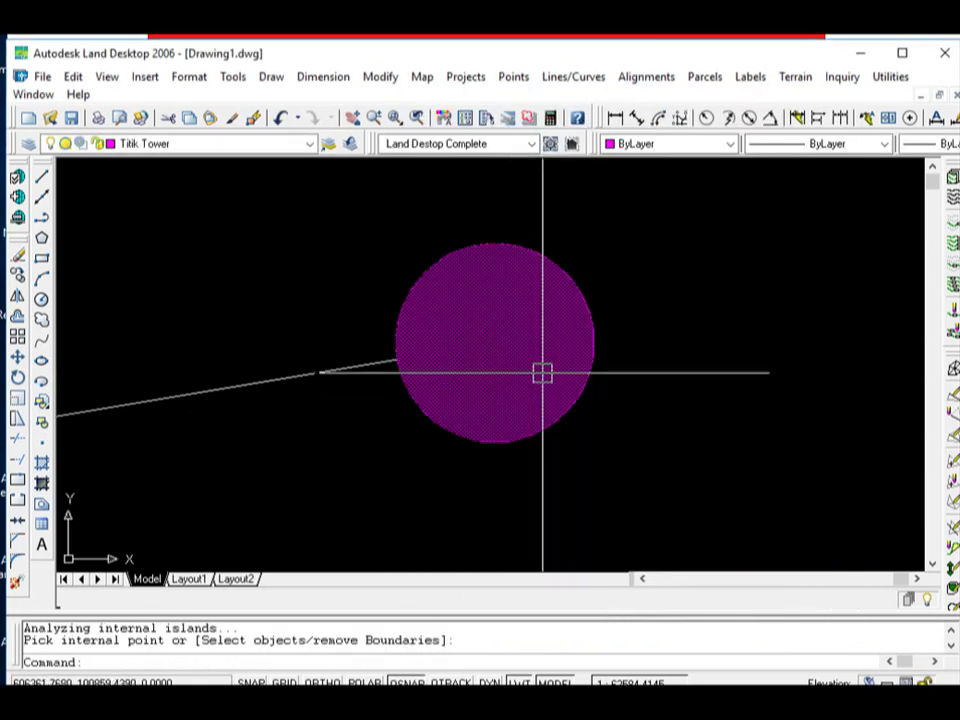
# Check the new magenta fill, then select the route line
pyautogui.press('Return')
pyautogui.click(542, 373)
pyautogui.scroll(-5, 600, 318)
pyautogui.press('Escape')
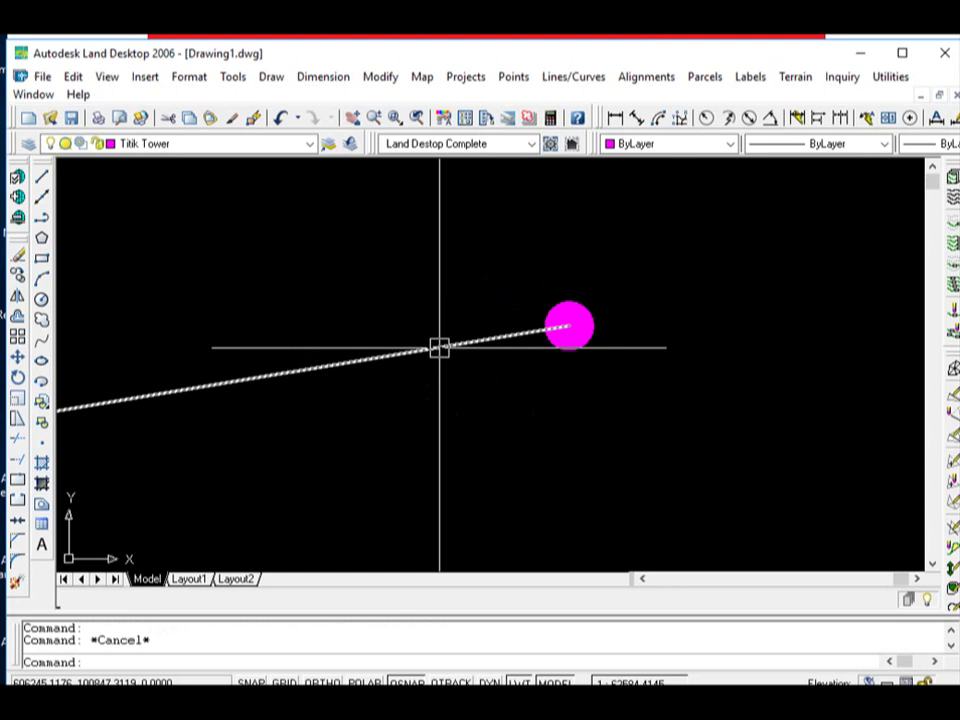
pyautogui.click(439, 347)
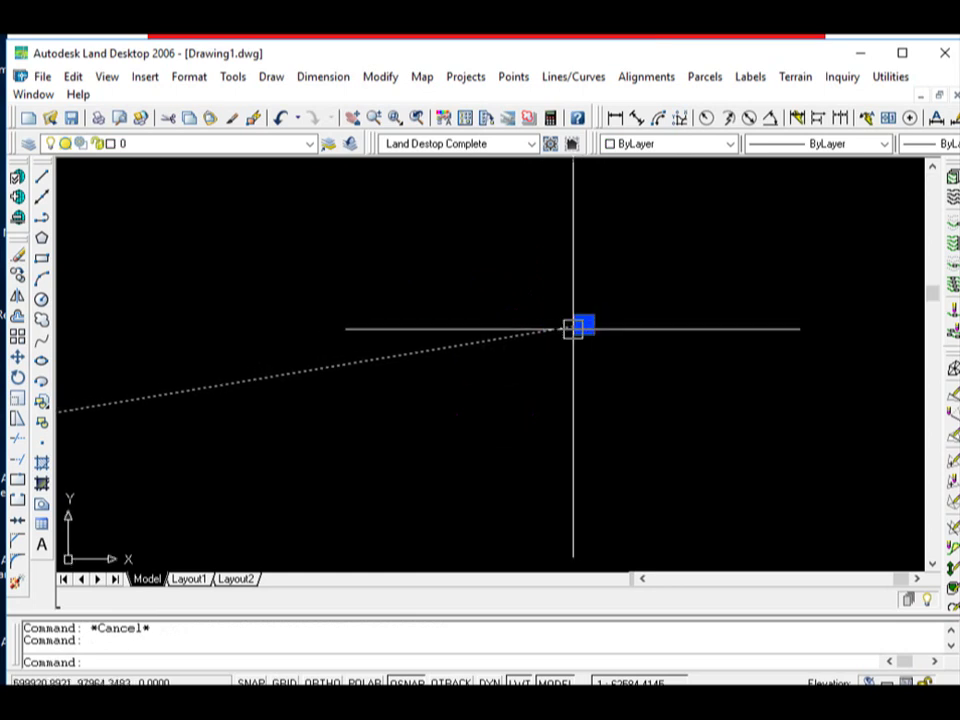
pyautogui.scroll(-3, 573, 328)
pyautogui.click(326, 371)
pyautogui.scroll(6, 600, 330)
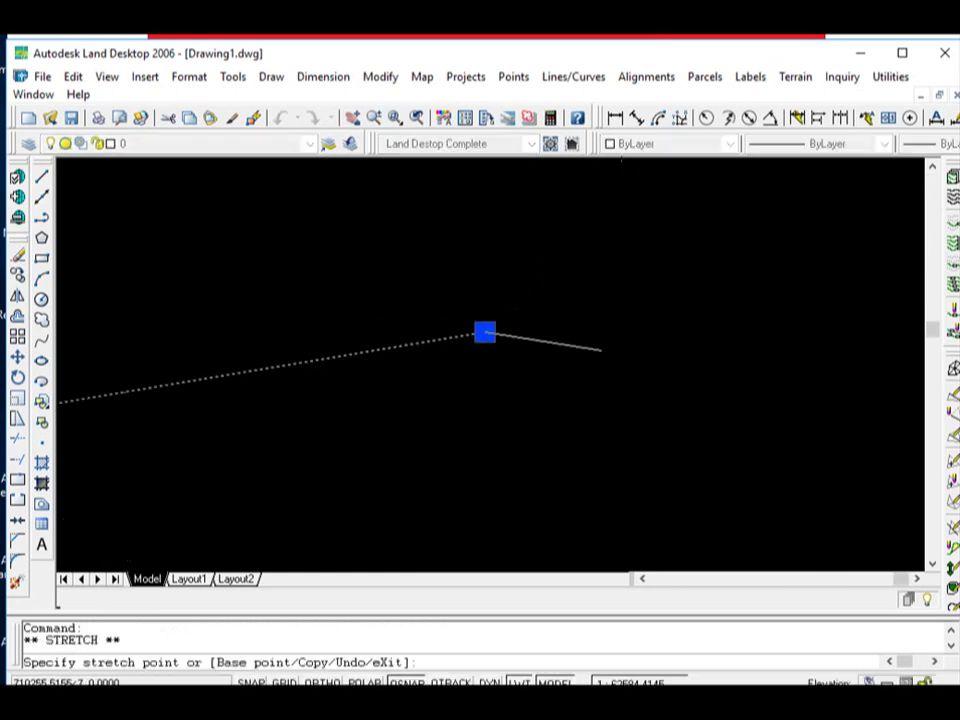
pyautogui.scroll(2, 448, 354)
pyautogui.scroll(5, 483, 312)
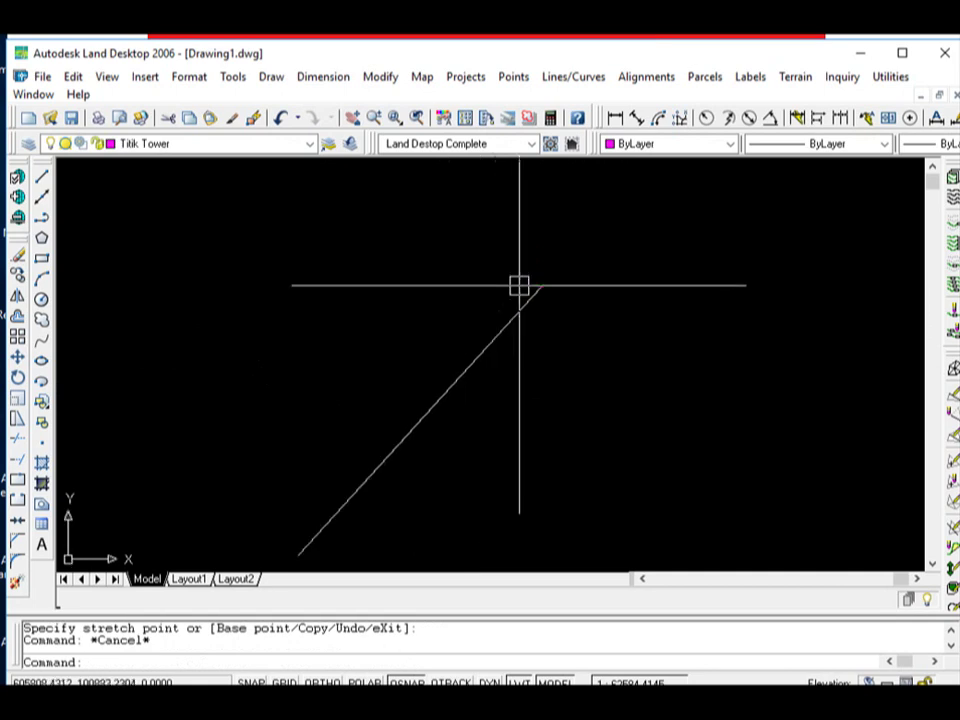
pyautogui.moveTo(589, 285); pyautogui.dragTo(621, 383, button='middle')
pyautogui.scroll(5, 610, 380)
pyautogui.scroll(7, 675, 279)
pyautogui.click(632, 279)
pyautogui.scroll(-6, 555, 370)
pyautogui.scroll(-2, 616, 370)
pyautogui.scroll(-2, 600, 351)
pyautogui.scroll(-2, 550, 366)
pyautogui.scroll(2, 540, 381)
pyautogui.scroll(-1, 565, 340)
pyautogui.scroll(-2, 600, 360)
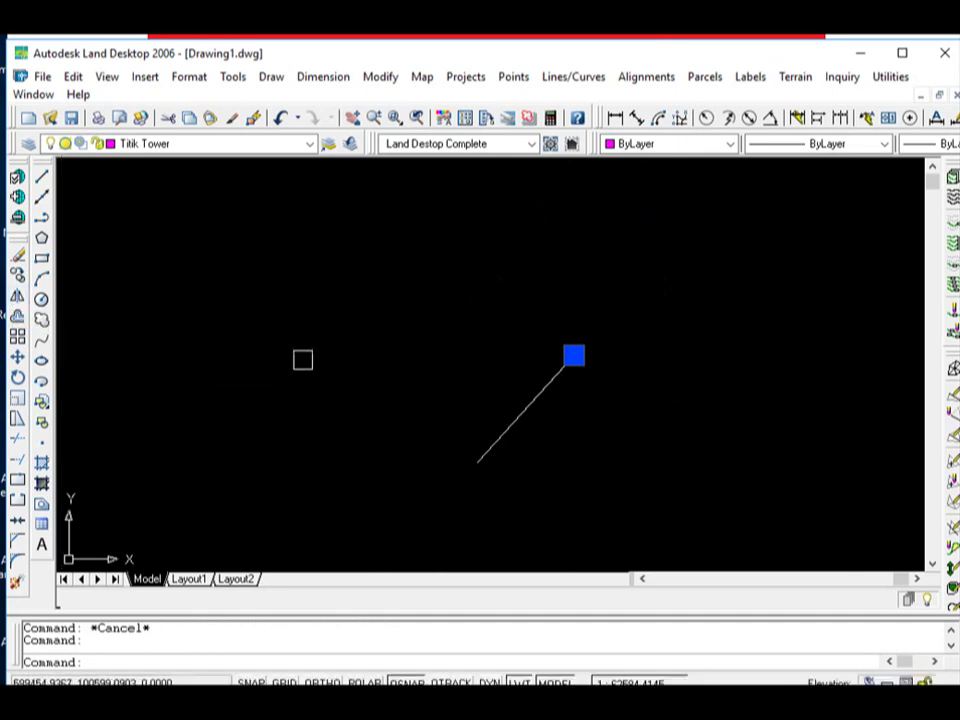
pyautogui.scroll(3, 564, 349)
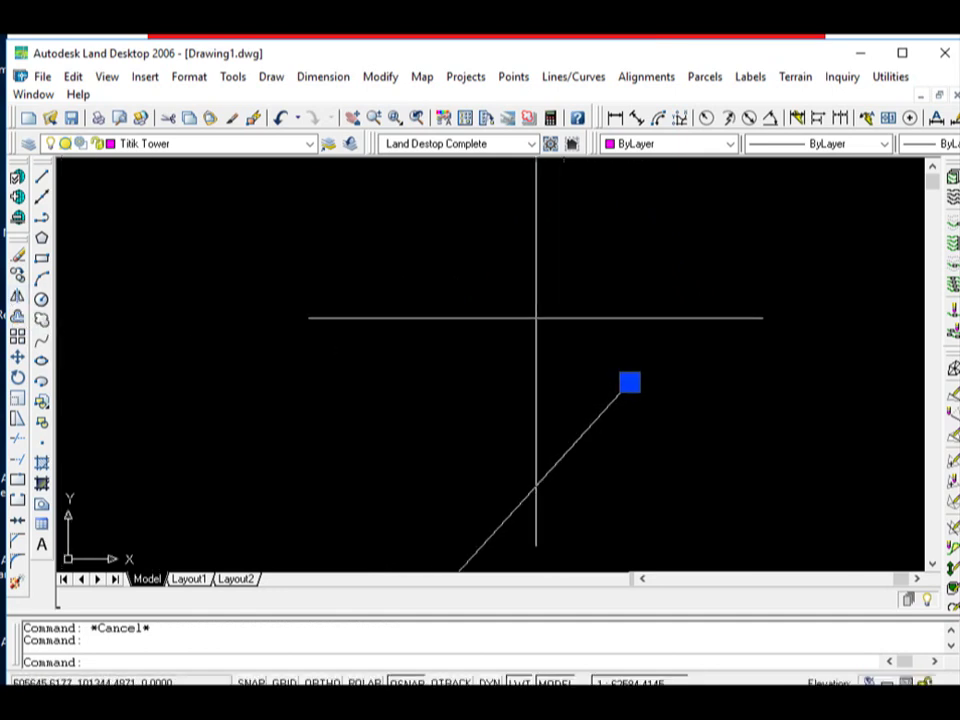
pyautogui.moveTo(563, 345); pyautogui.dragTo(564, 331)
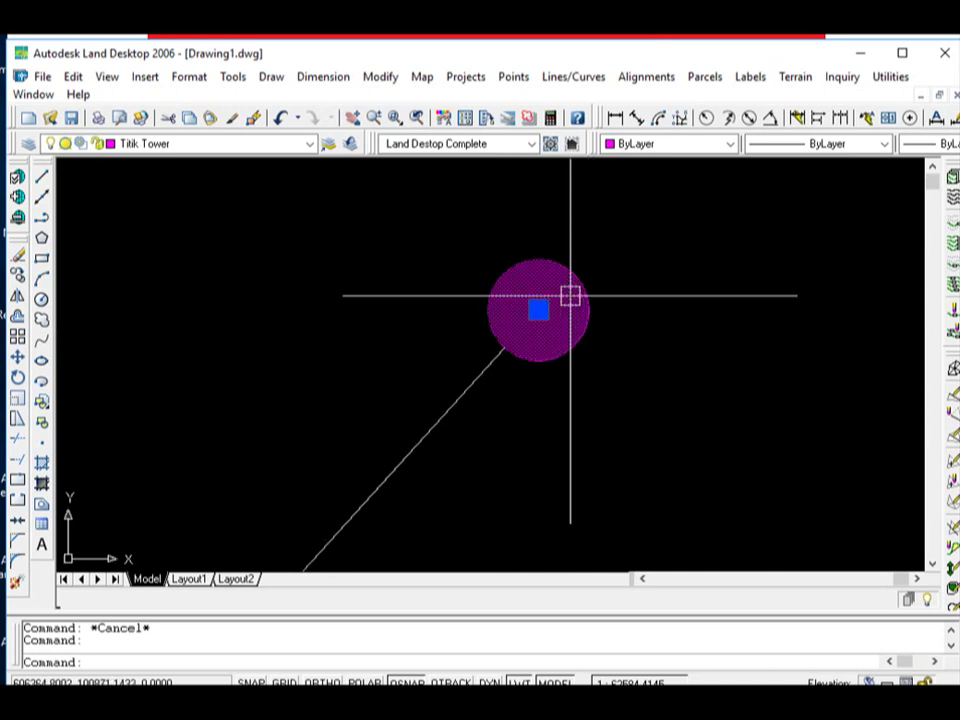
# Stretch the route line's end onto the circle's centre
pyautogui.scroll(5, 577, 345)
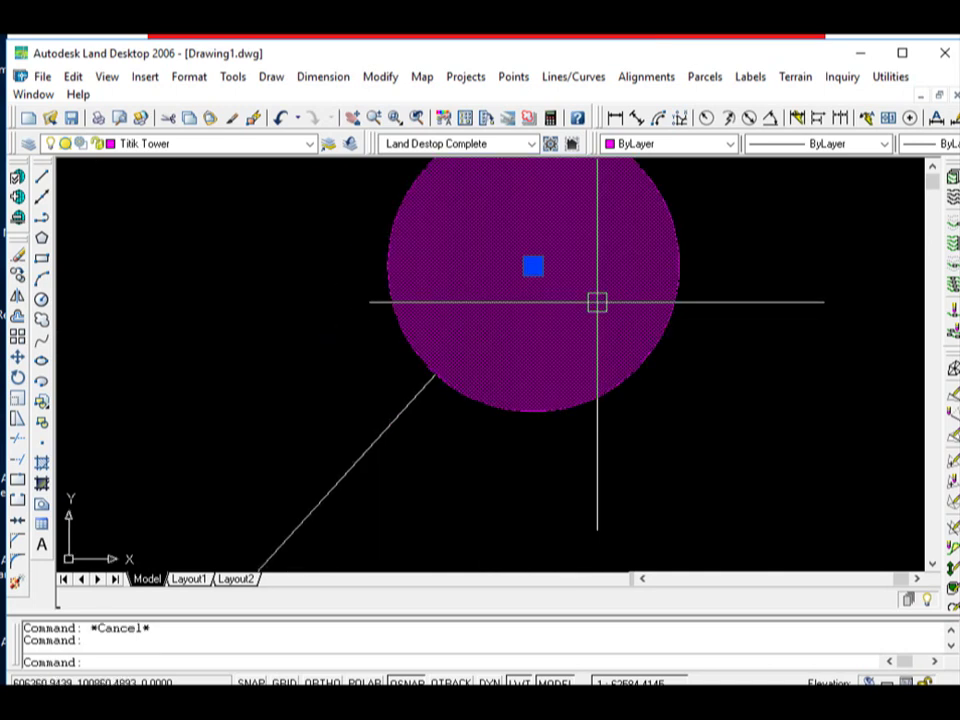
pyautogui.scroll(-5, 566, 324)
pyautogui.click(556, 331)
pyautogui.write('cc')
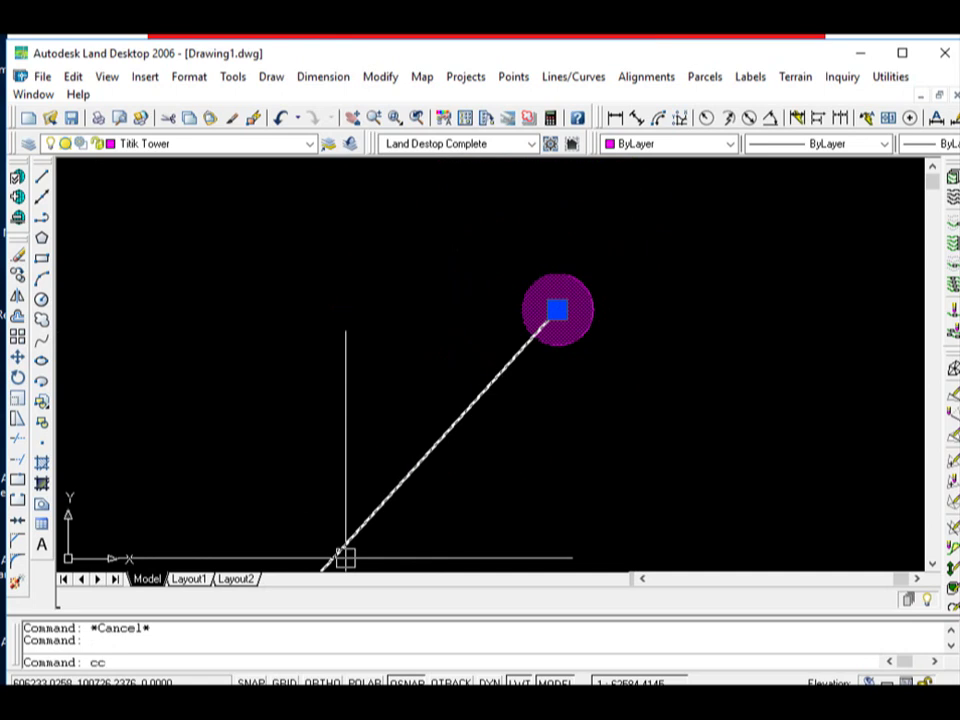
# Start a copy with pasted base point 606352.165,100865.513, cancel it, and return to the Tower Schedule workbook
pyautogui.press('Return')
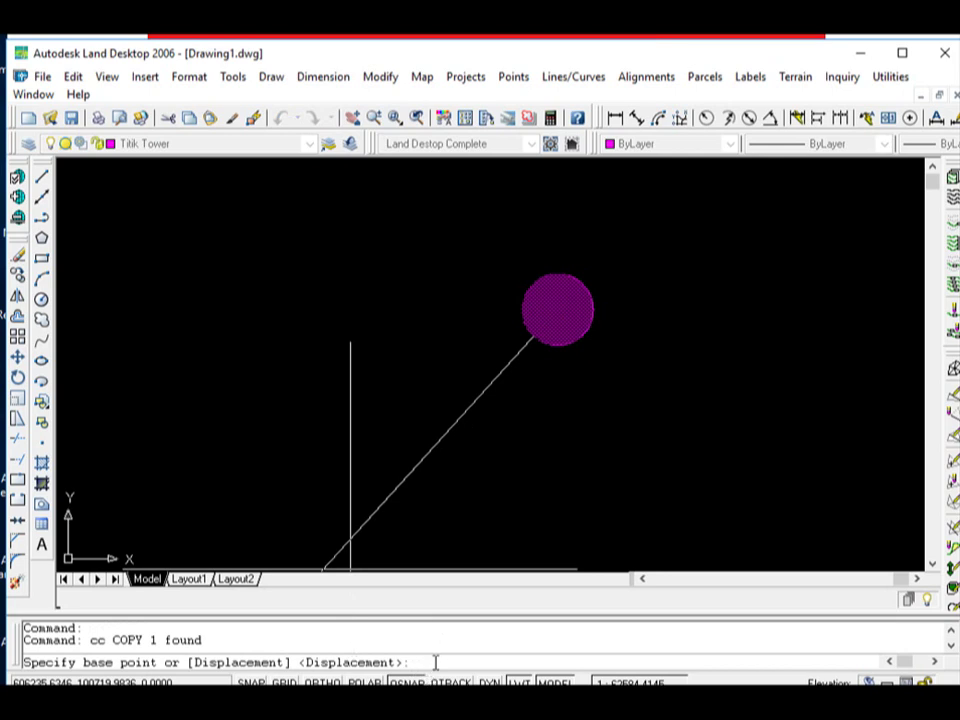
pyautogui.scroll(-5, 655, 418)
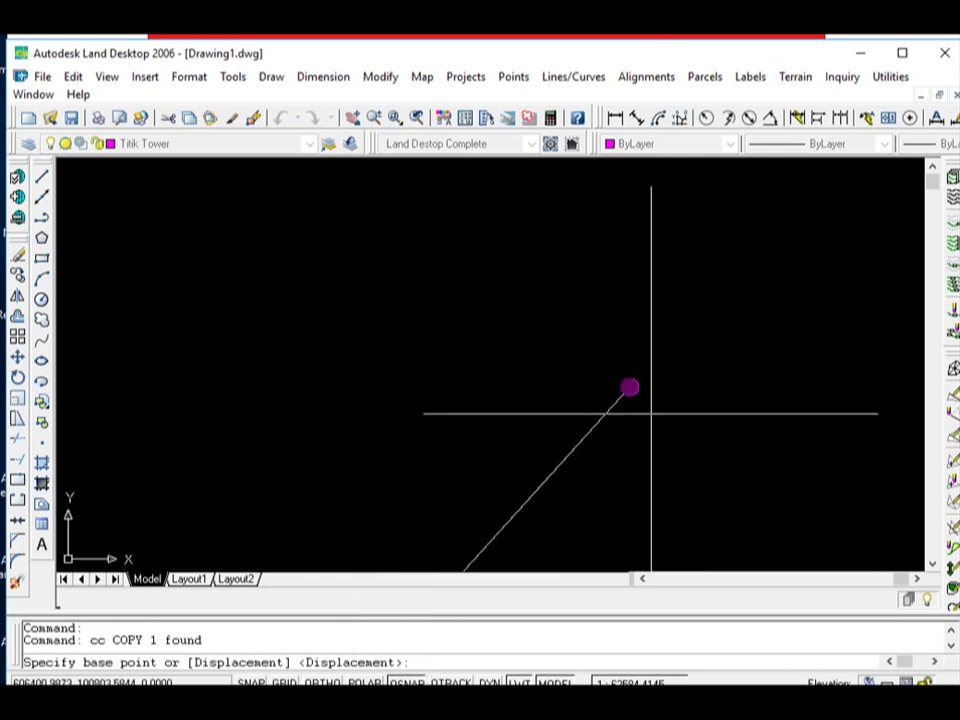
pyautogui.rightClick(457, 664)
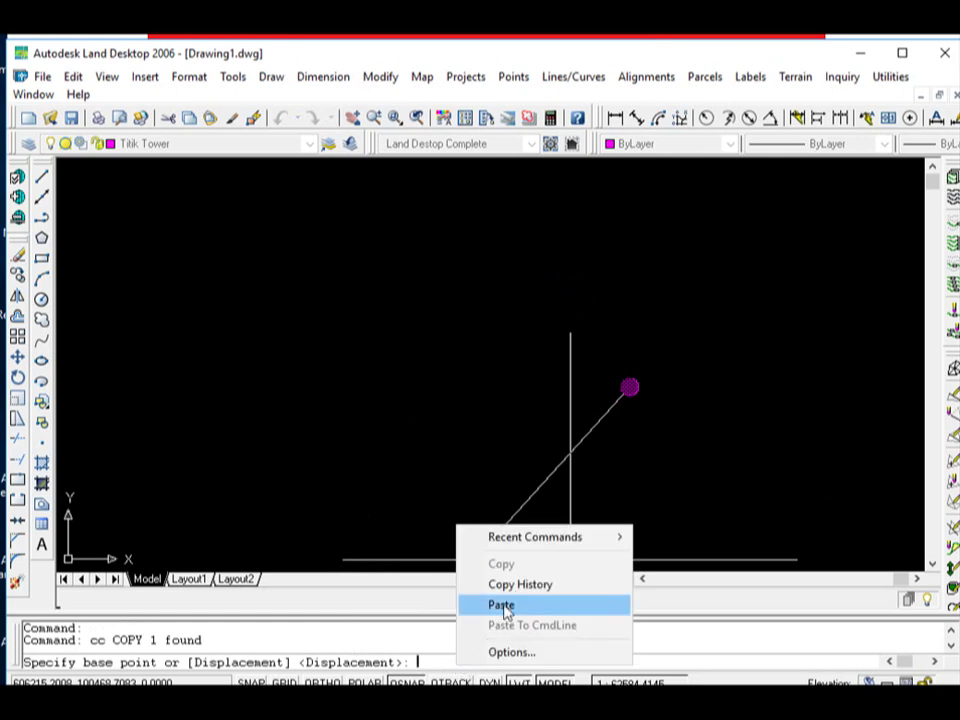
pyautogui.click(503, 606)
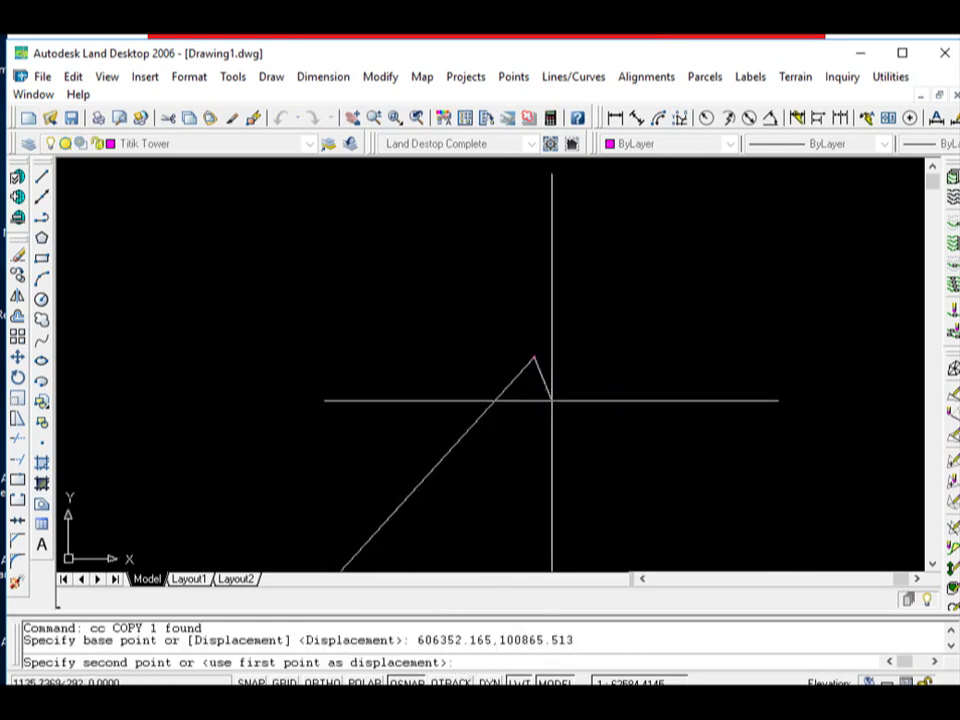
pyautogui.press('Escape')
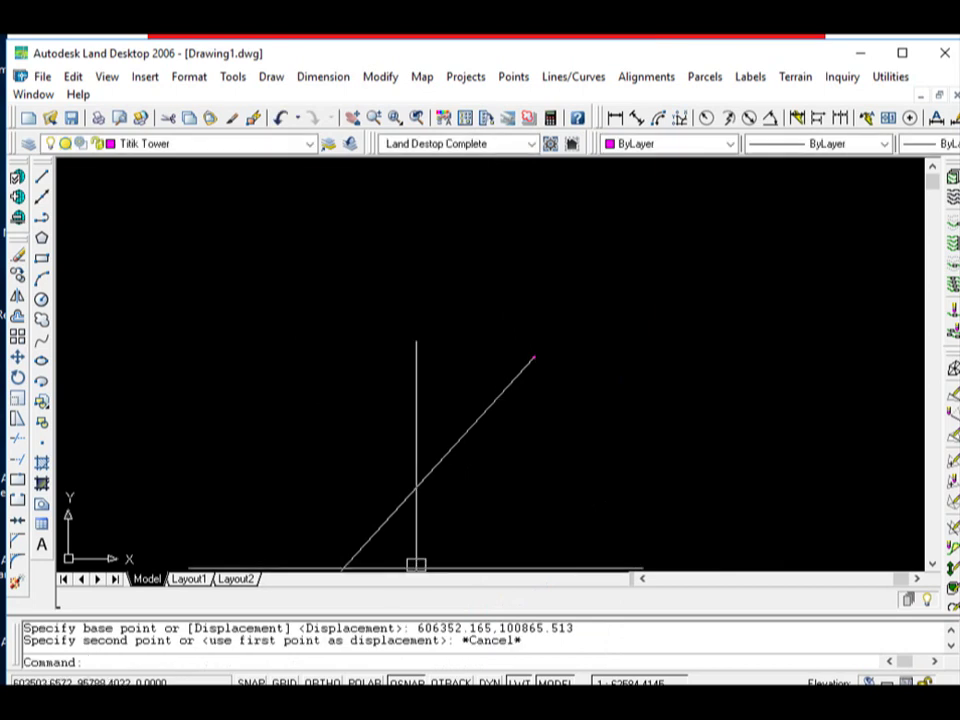
pyautogui.click(440, 662)
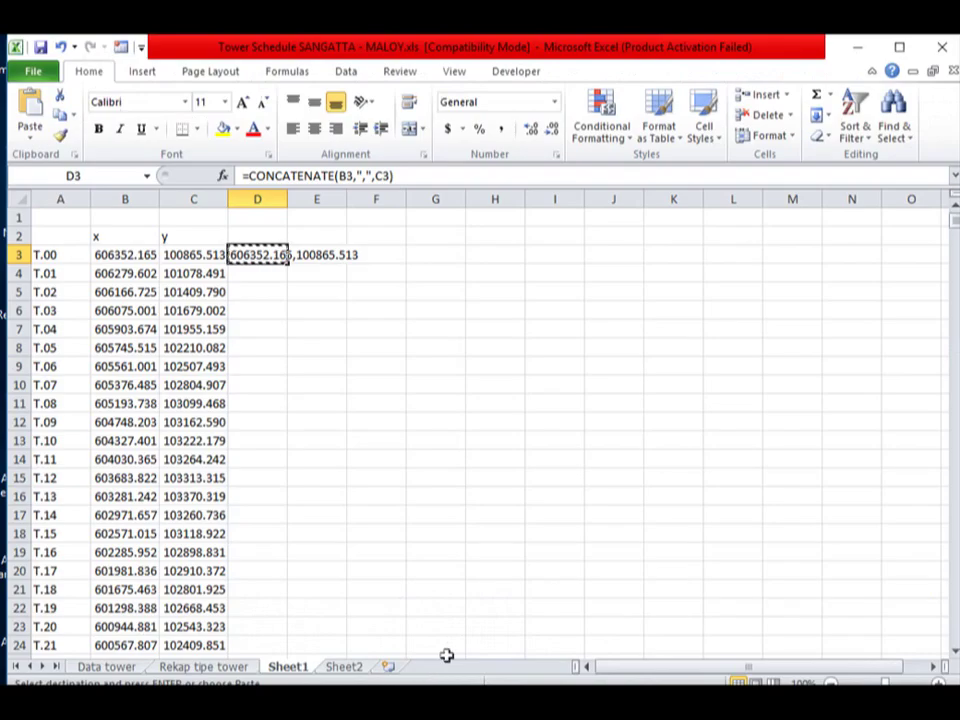
# Clear the pending copy and reselect cell D3 in the Tower Schedule workbook
pyautogui.press('Escape')
pyautogui.click(298, 328)
pyautogui.click(262, 255)
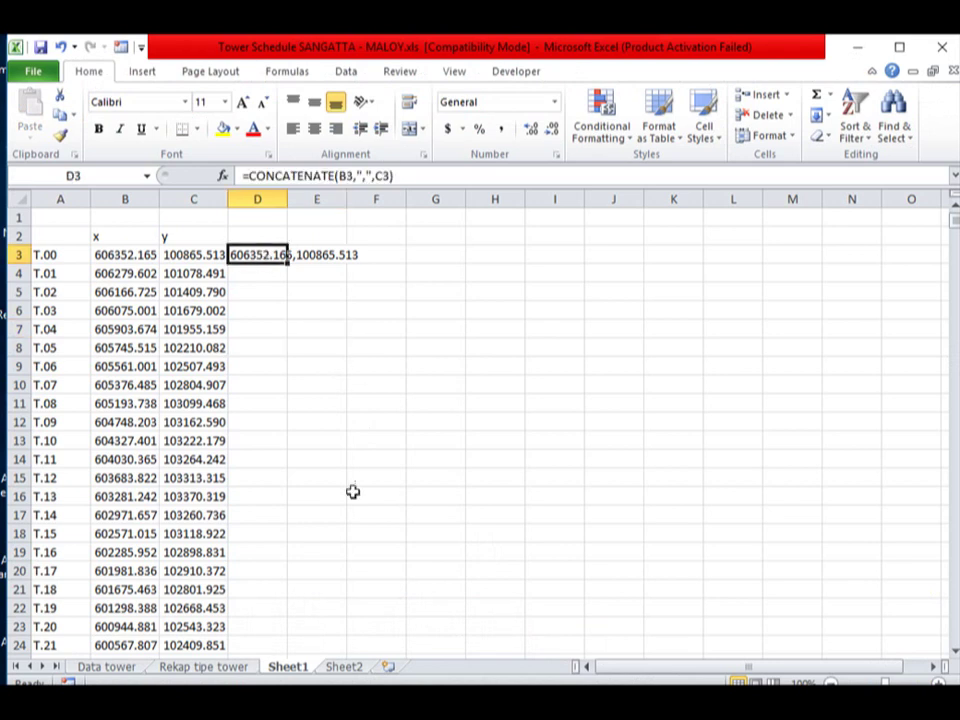
pyautogui.hotkey('alt', 'Tab')
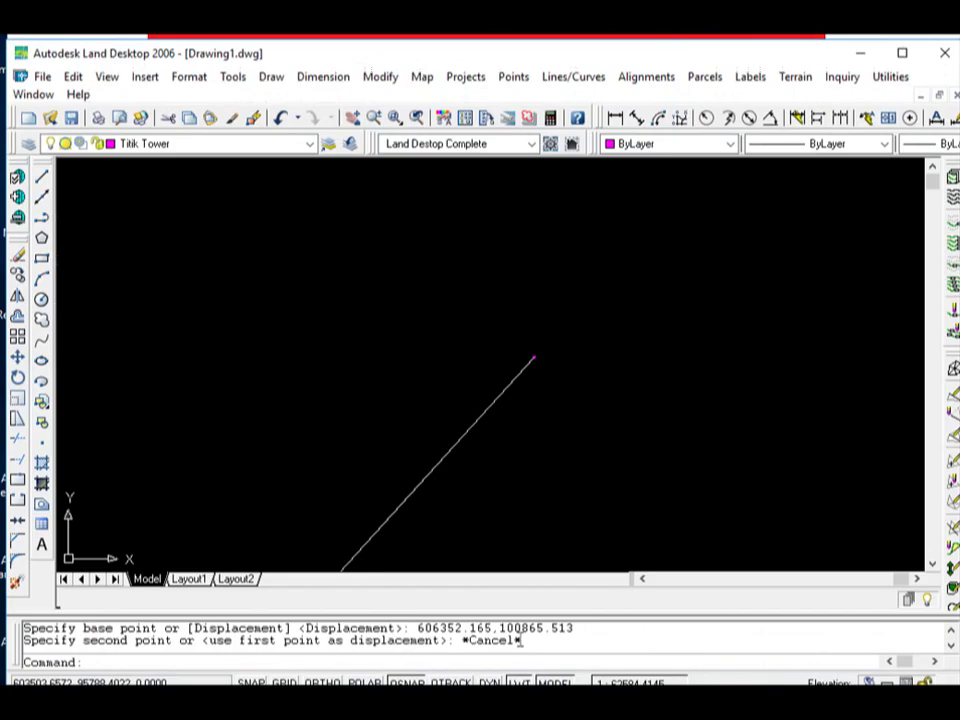
pyautogui.scroll(2, 530, 405)
pyautogui.scroll(-5, 530, 405)
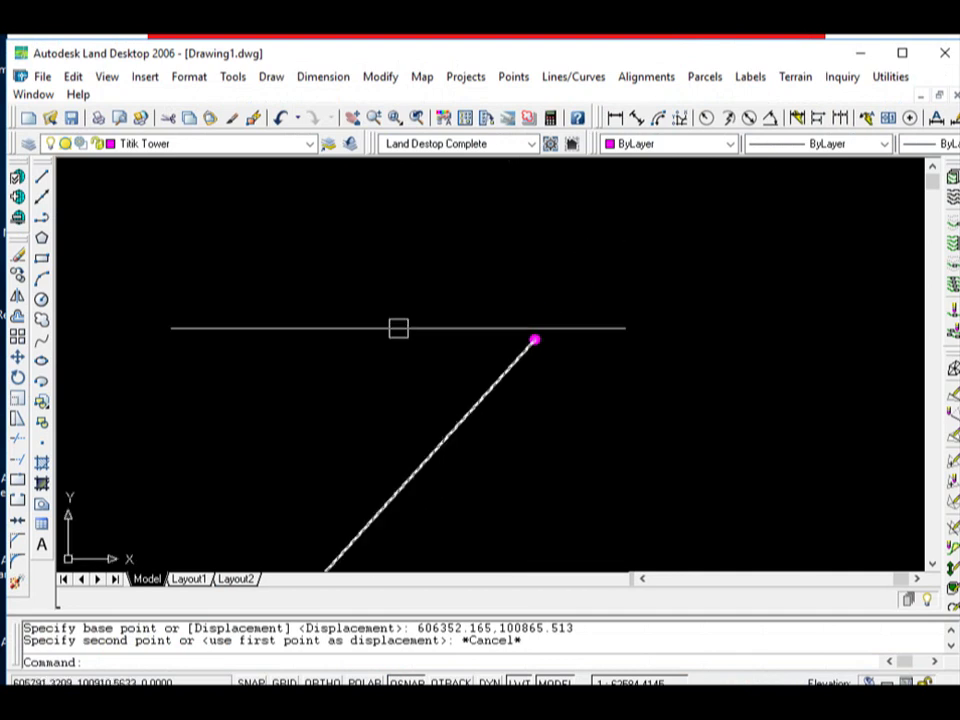
pyautogui.click(330, 700)
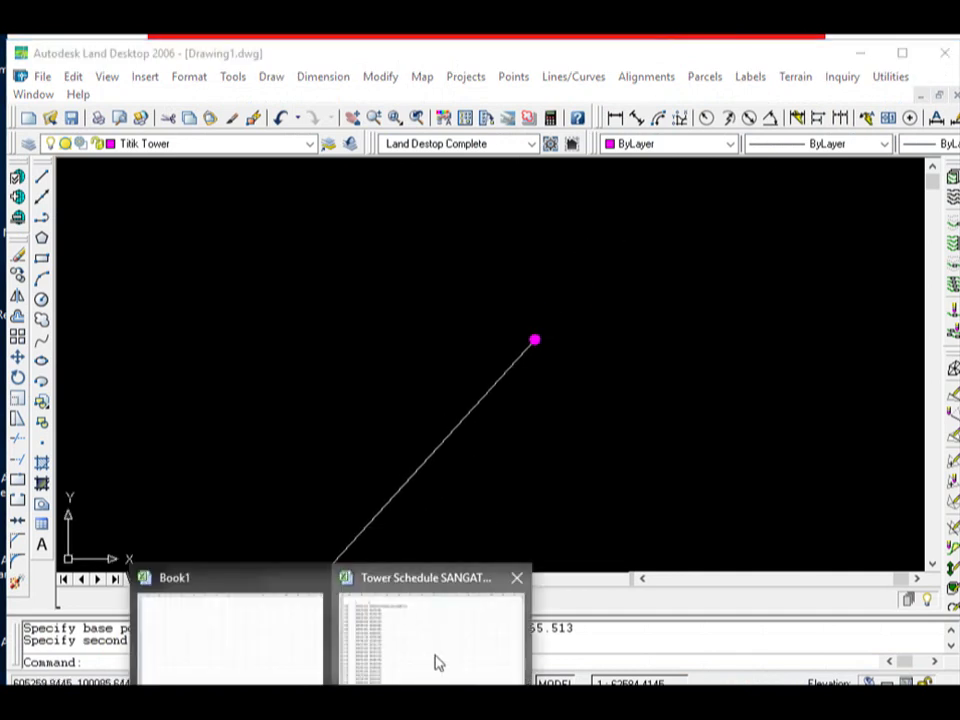
pyautogui.click(435, 660)
pyautogui.click(375, 405)
pyautogui.click(255, 252)
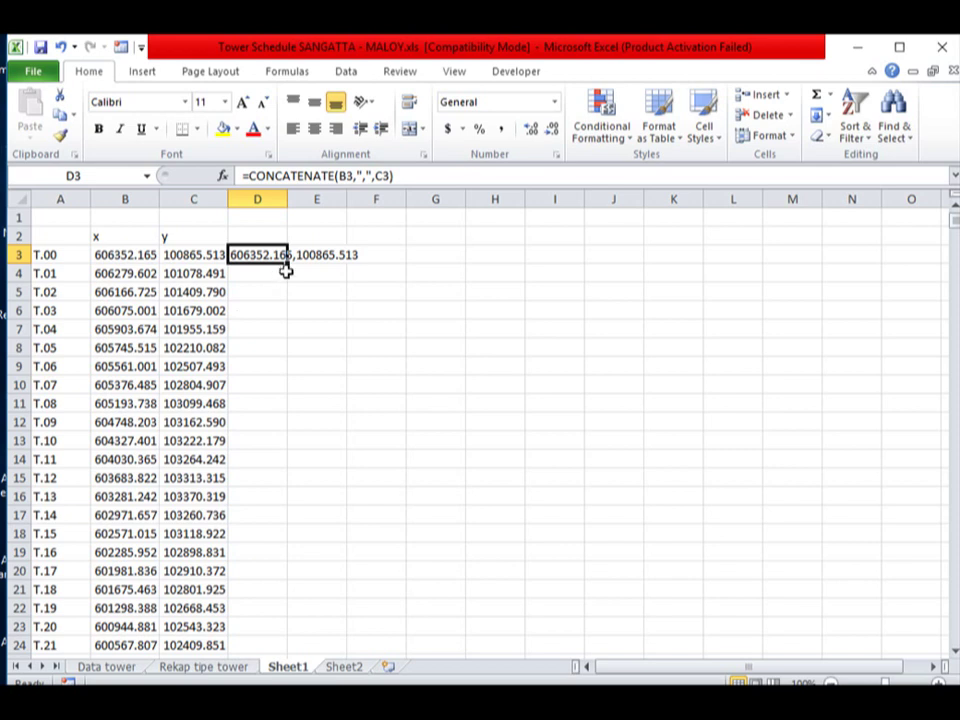
# Fill the D3 coordinate formula down column D for every tower
pyautogui.doubleClick(288, 261)
pyautogui.scroll(-6, 291, 466)
pyautogui.scroll(-8, 288, 468)
pyautogui.scroll(-7, 285, 472)
pyautogui.scroll(-1, 272, 478)
pyautogui.scroll(-3, 272, 478)
pyautogui.scroll(13, 265, 480)
pyautogui.scroll(9, 265, 480)
pyautogui.scroll(4, 268, 470)
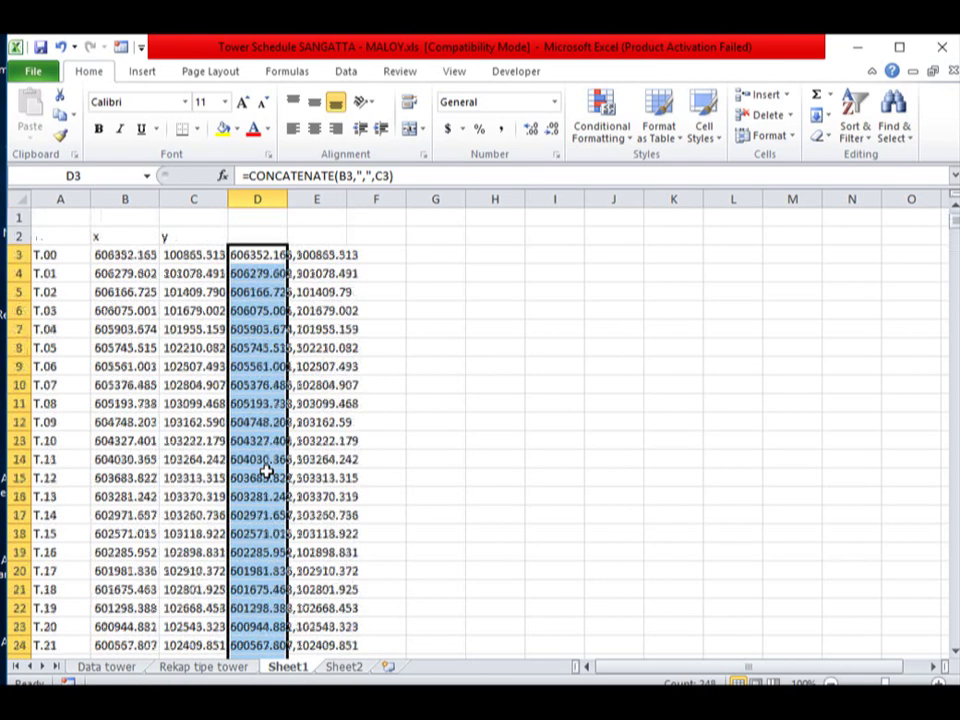
pyautogui.scroll(-7, 265, 470)
pyautogui.scroll(-8, 266, 471)
pyautogui.scroll(-6, 280, 420)
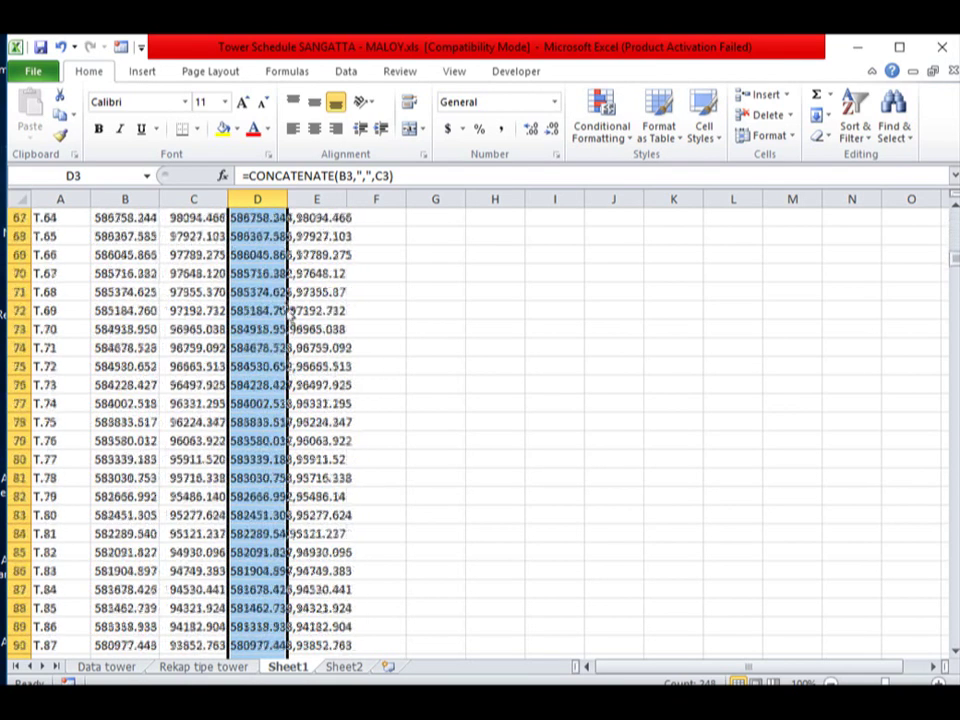
pyautogui.scroll(12, 247, 477)
pyautogui.scroll(10, 247, 477)
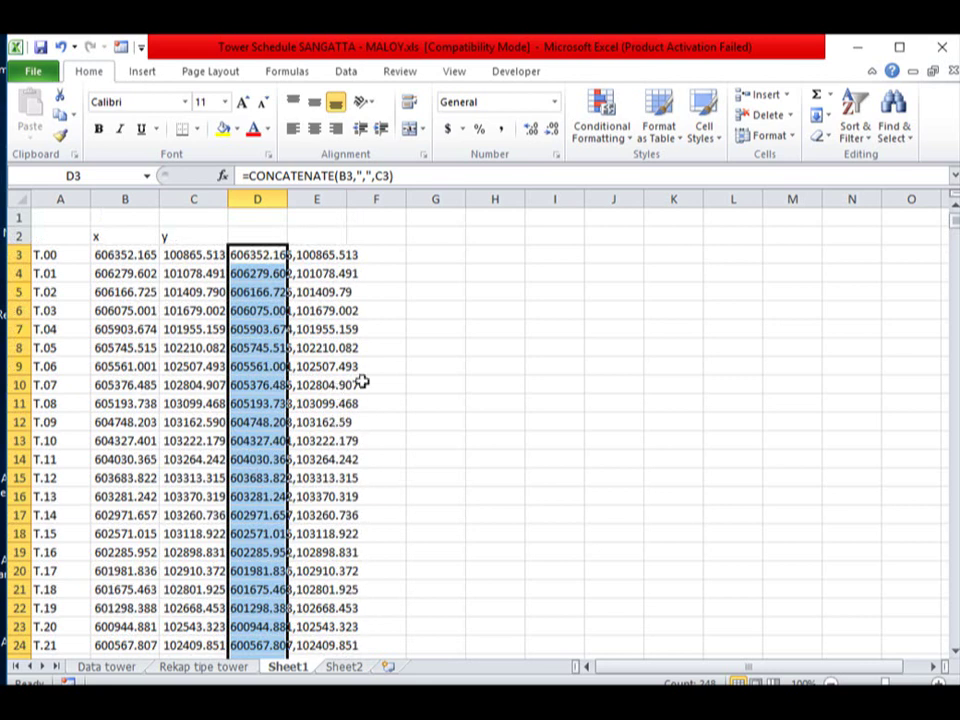
# Copy column D's combined coordinates and switch back to Land Desktop
pyautogui.rightClick(256, 310)
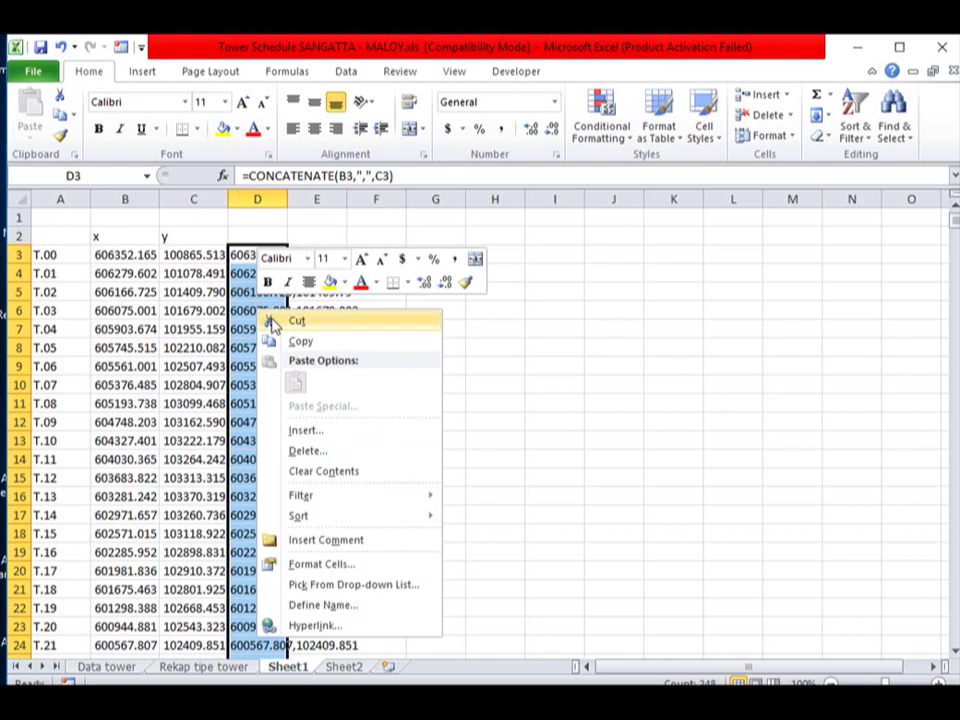
pyautogui.click(310, 344)
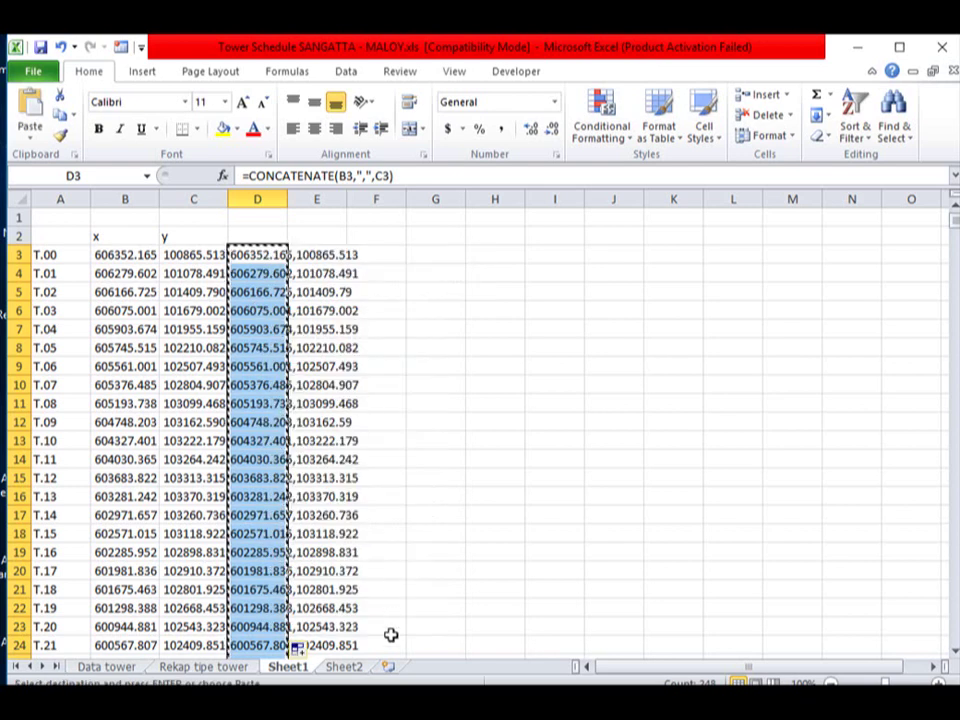
pyautogui.hotkey('alt', 'Tab')
pyautogui.scroll(5, 520, 324)
pyautogui.scroll(3, 615, 452)
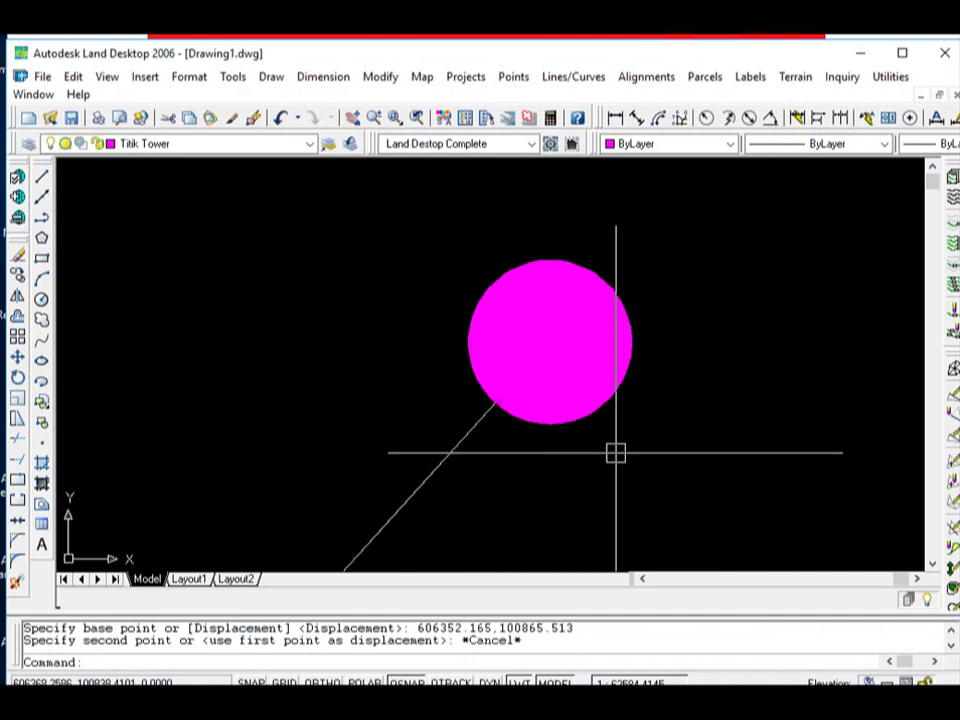
# Copy the magenta circle onto every tower coordinate pasted from the Excel list
pyautogui.click(591, 350)
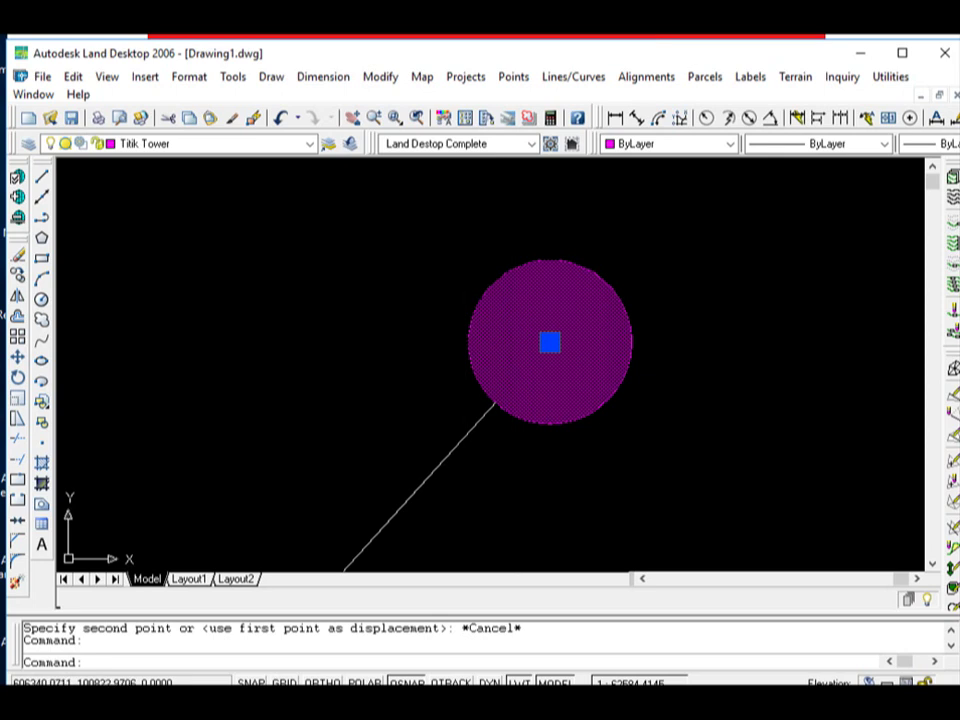
pyautogui.write('cc')
pyautogui.press('Return')
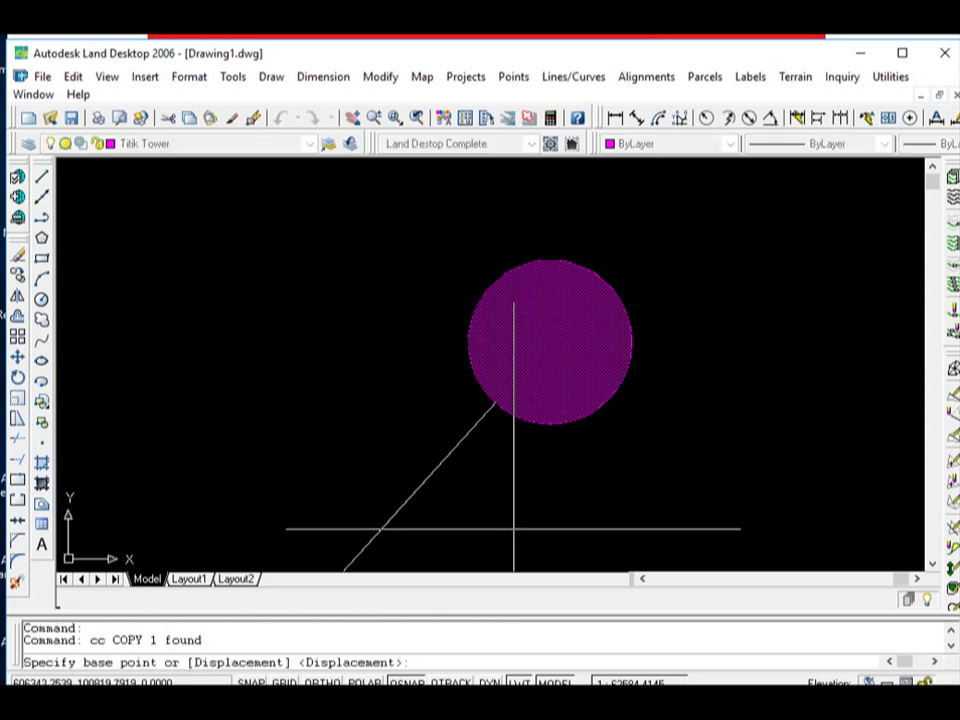
pyautogui.scroll(-4, 490, 258)
pyautogui.scroll(-2, 550, 315)
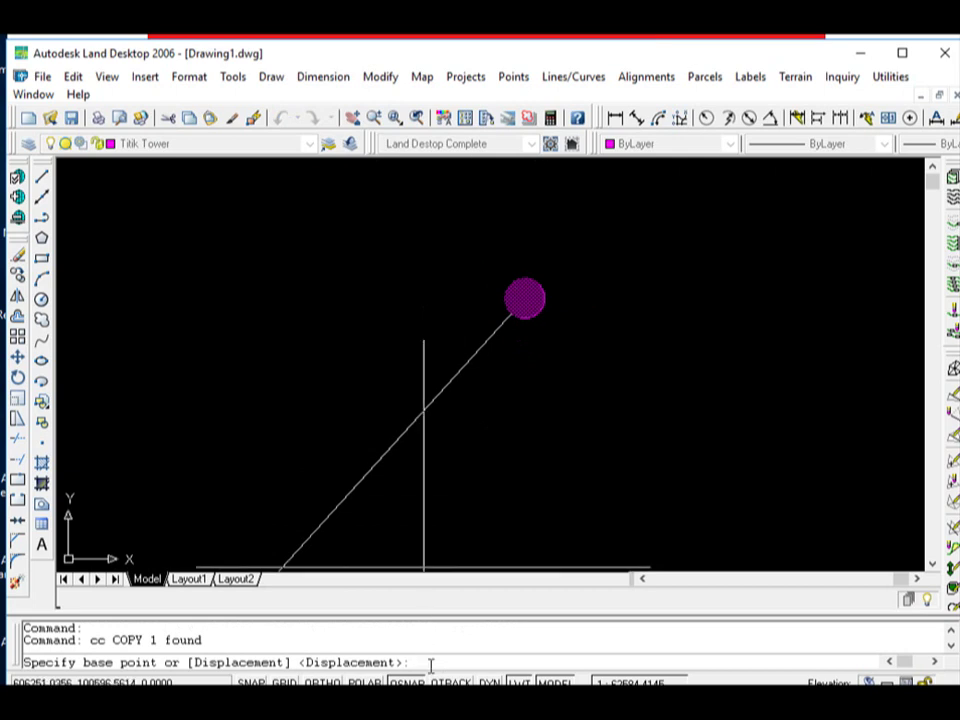
pyautogui.rightClick(435, 661)
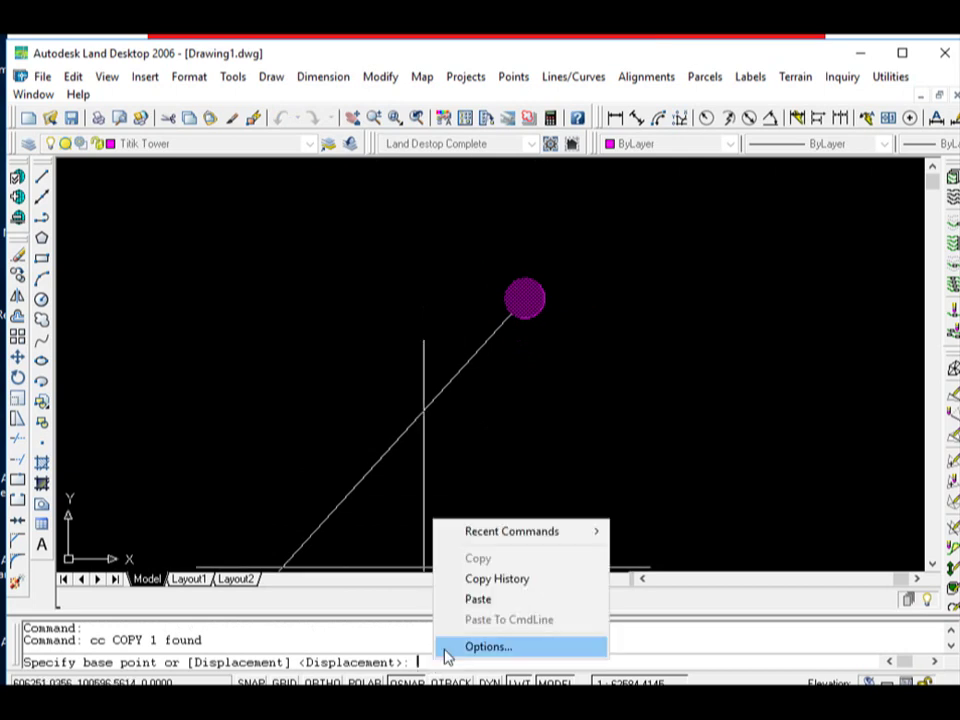
pyautogui.click(481, 600)
pyautogui.scroll(-3, 576, 385)
pyautogui.scroll(-2, 647, 326)
pyautogui.scroll(-2, 414, 401)
pyautogui.scroll(3, 414, 401)
pyautogui.scroll(-2, 437, 411)
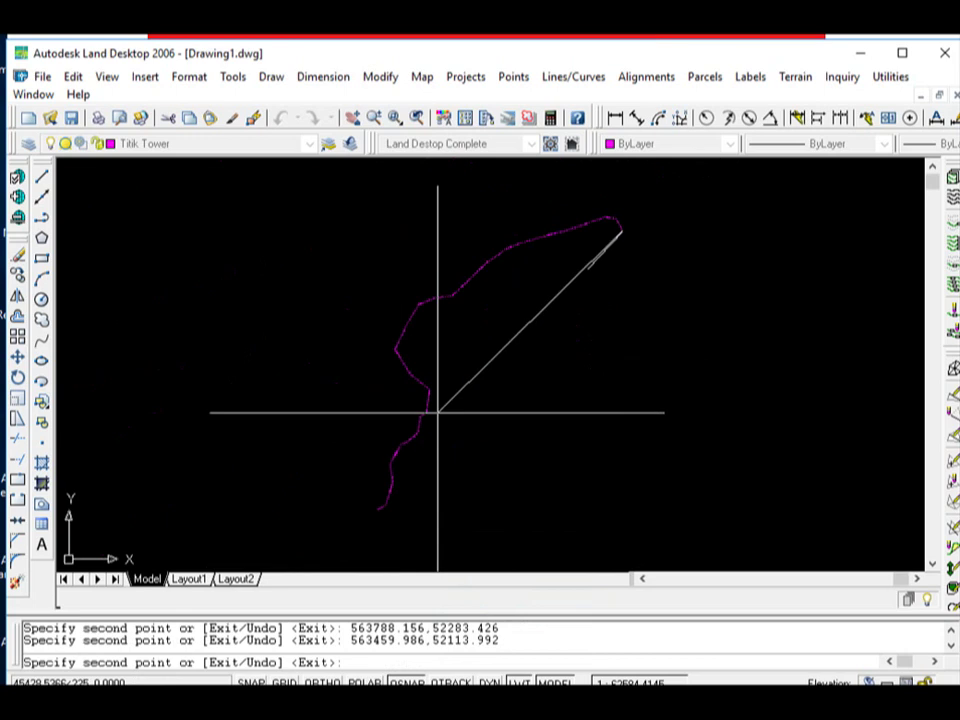
pyautogui.press('Escape')
# Zoom out over the magenta trail and begin a selection window around the lower curve
pyautogui.scroll(3, 409, 446)
pyautogui.scroll(2, 413, 323)
pyautogui.scroll(2, 413, 323)
pyautogui.scroll(-3, 369, 351)
pyautogui.scroll(-3, 349, 343)
pyautogui.scroll(-3, 404, 383)
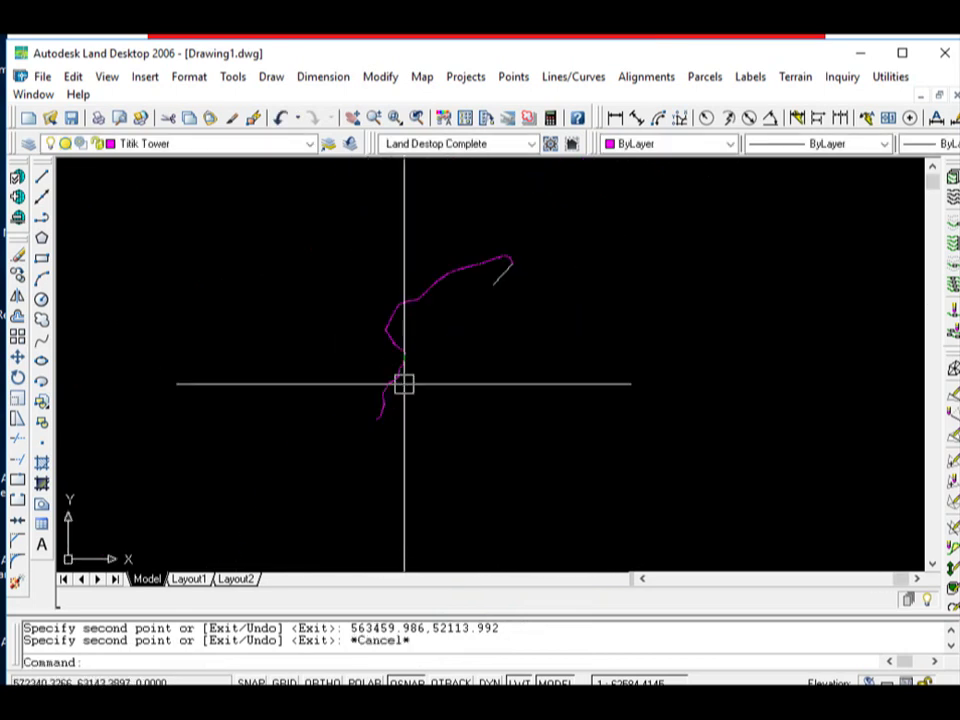
pyautogui.click(297, 210)
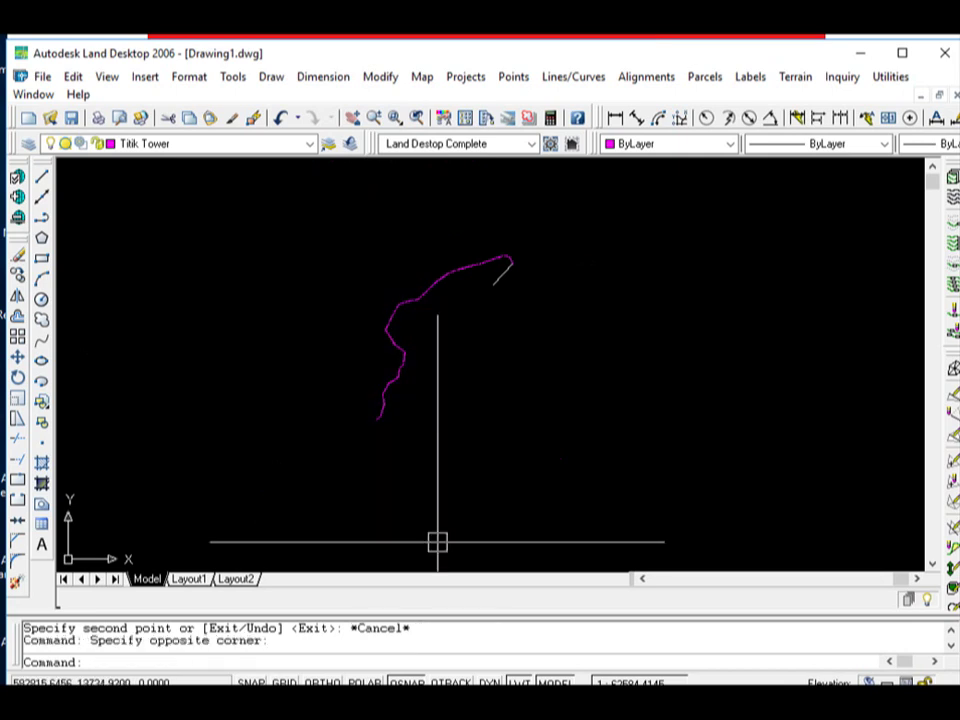
pyautogui.write('e')
# Erase the first batches of copied circles (169, 45 and 25) by window selection
pyautogui.press('Return')
pyautogui.click(439, 276)
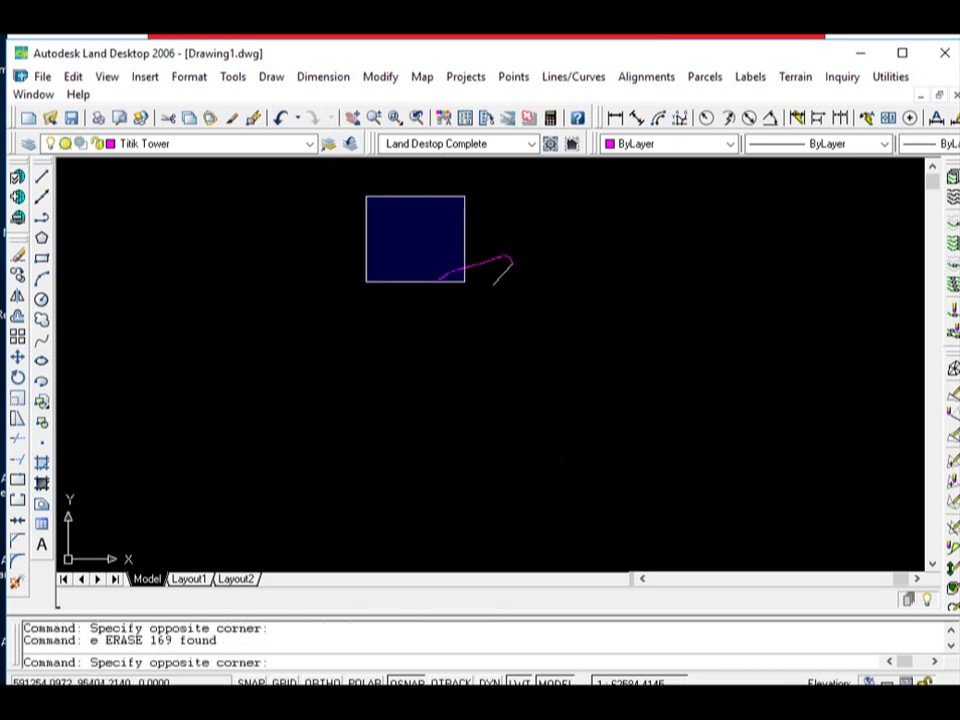
pyautogui.click(480, 300)
pyautogui.press('Delete')
pyautogui.scroll(2, 470, 290)
pyautogui.click(343, 222)
pyautogui.click(530, 395)
pyautogui.press('Delete')
# Erase the remaining 7 stray circles and the last leftover copy
pyautogui.scroll(2, 536, 272)
pyautogui.scroll(2, 480, 255)
pyautogui.click(422, 238)
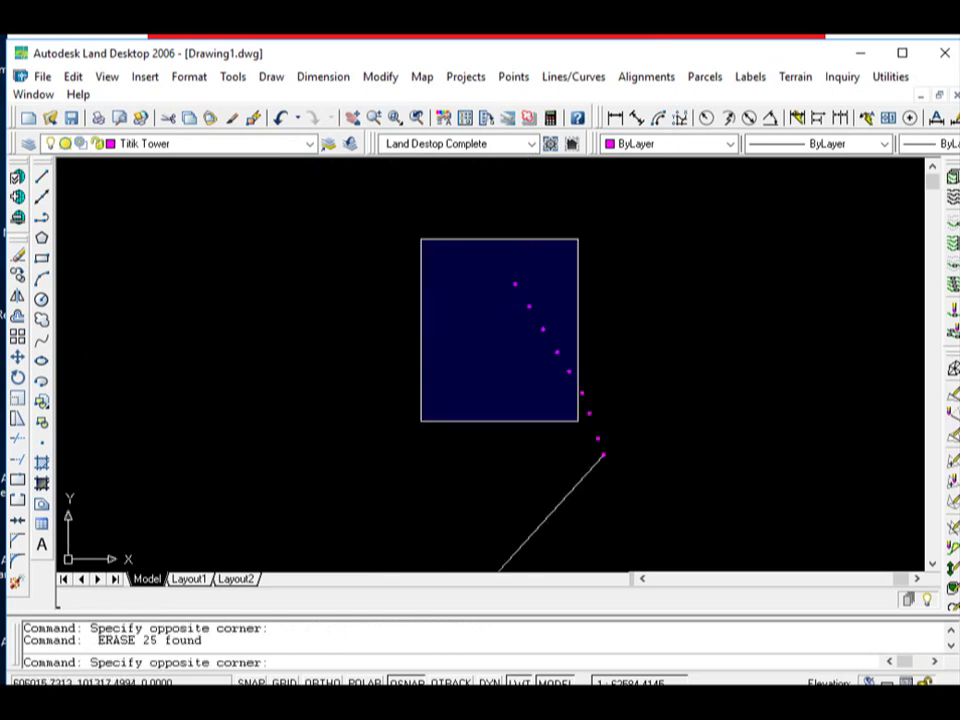
pyautogui.click(617, 438)
pyautogui.press('Delete')
pyautogui.click(600, 448)
pyautogui.click(450, 319)
pyautogui.press('Delete')
# Select the original tower circle at the route line's end
pyautogui.scroll(-2, 599, 311)
pyautogui.scroll(1, 531, 289)
pyautogui.scroll(2, 538, 334)
pyautogui.scroll(2, 555, 253)
pyautogui.scroll(3, 599, 360)
pyautogui.click(600, 360)
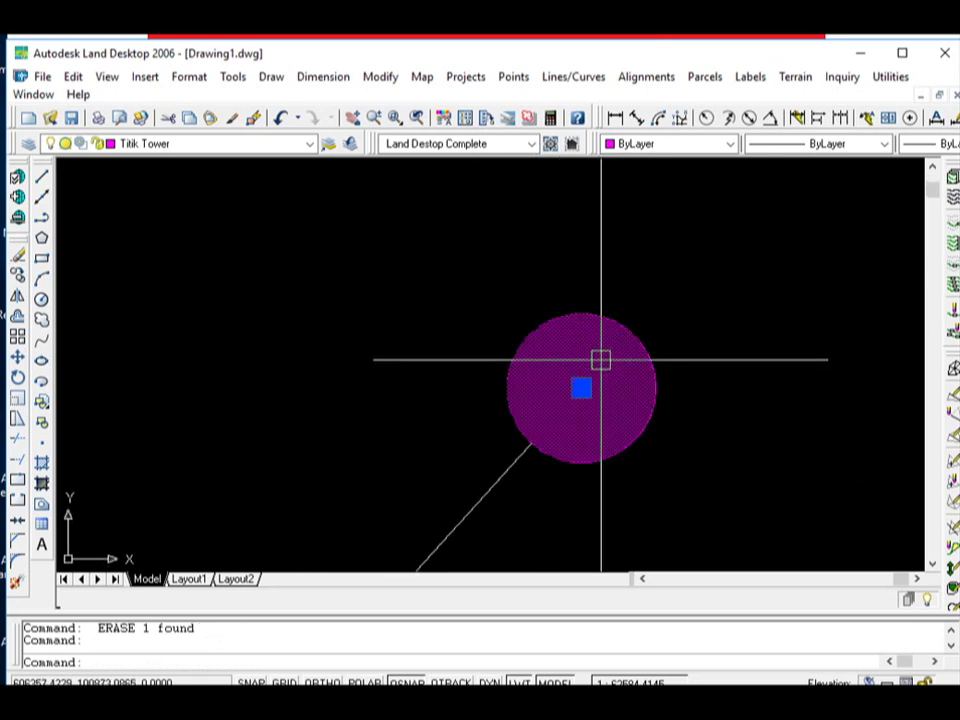
pyautogui.scroll(-1, 555, 302)
pyautogui.scroll(-1, 628, 373)
pyautogui.scroll(-2, 641, 448)
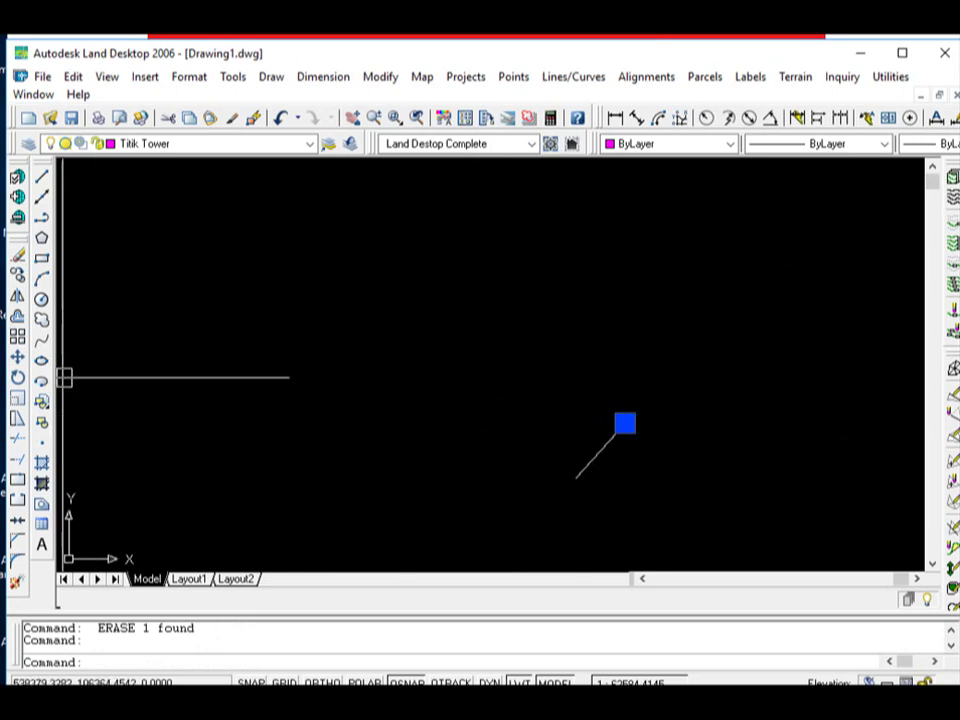
# Copy the selected magenta tower circle to every tower coordinate pasted into the command line
pyautogui.click(17, 199)
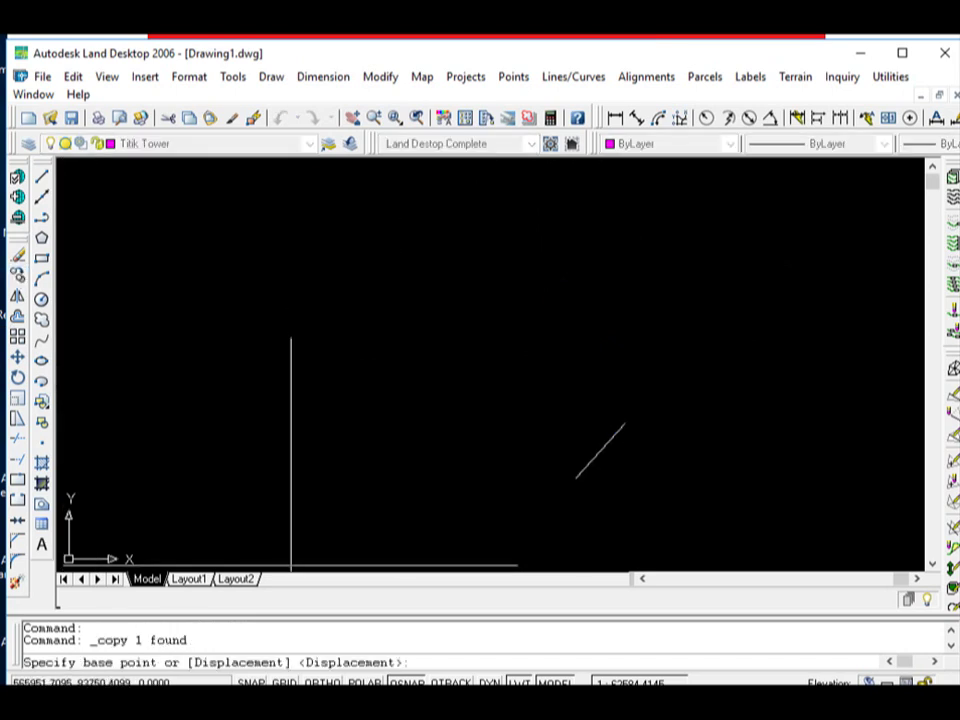
pyautogui.rightClick(440, 662)
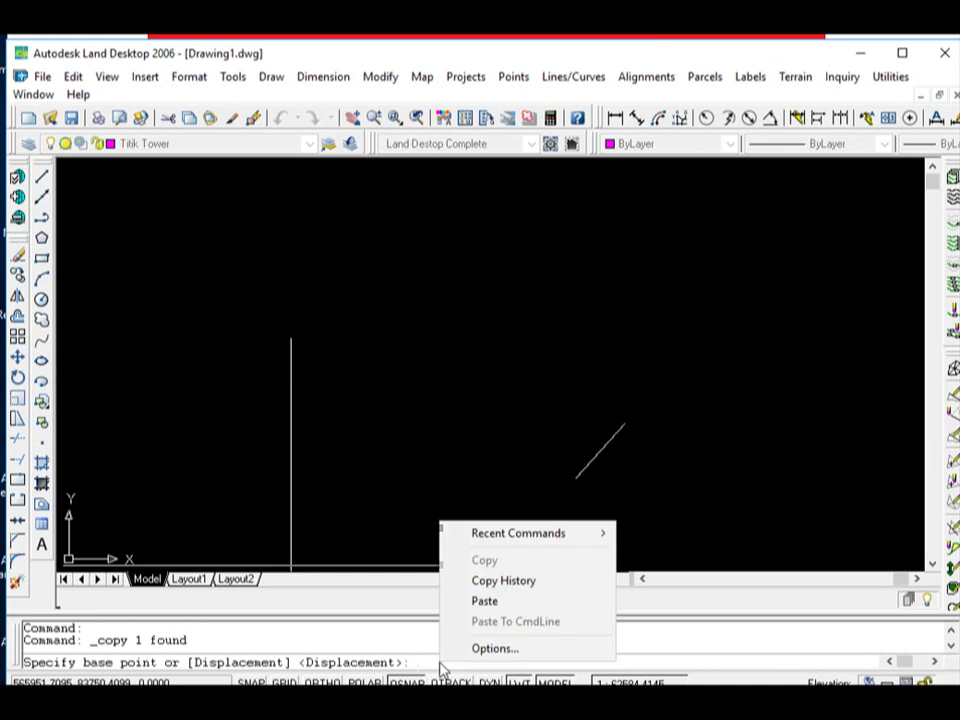
pyautogui.click(480, 602)
pyautogui.scroll(2, 568, 345)
pyautogui.scroll(2, 544, 353)
pyautogui.scroll(2, 540, 340)
pyautogui.scroll(2, 517, 325)
pyautogui.scroll(-5, 523, 331)
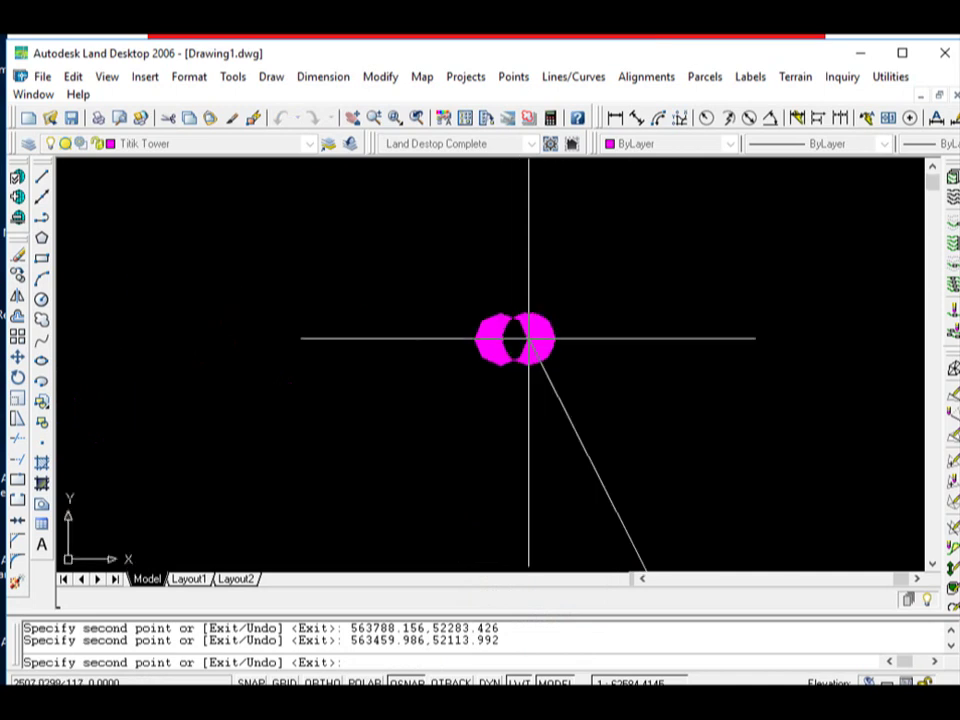
pyautogui.press('Return')
# Regenerate the drawing so the tower circles display smoothly along the route
pyautogui.scroll(5, 520, 310)
pyautogui.scroll(-1, 540, 300)
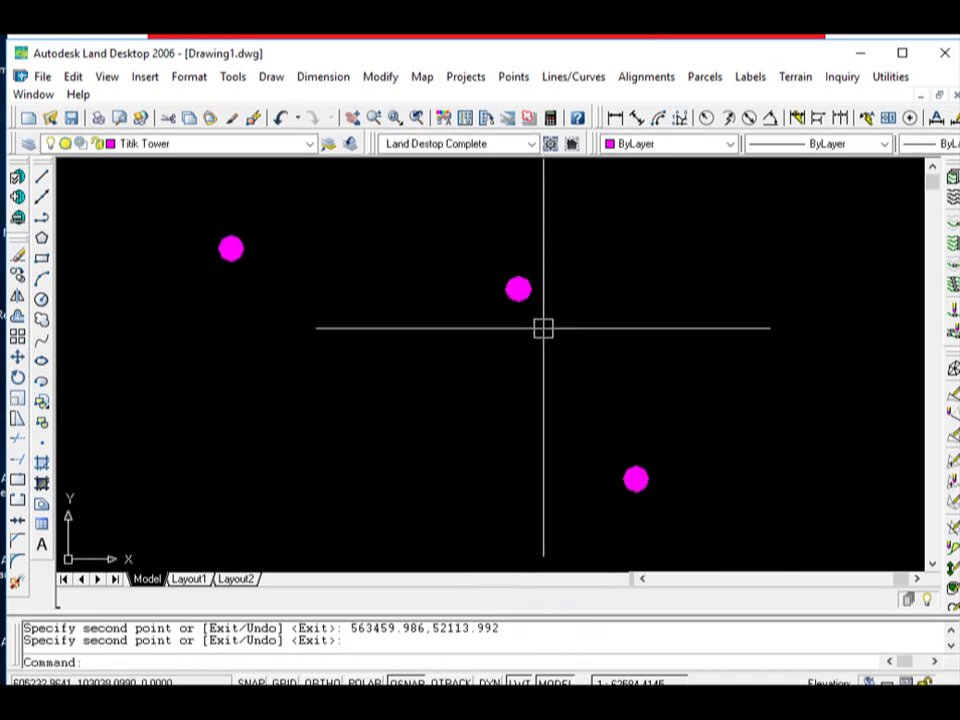
pyautogui.scroll(4, 524, 287)
pyautogui.scroll(2, 493, 221)
pyautogui.scroll(-2, 440, 375)
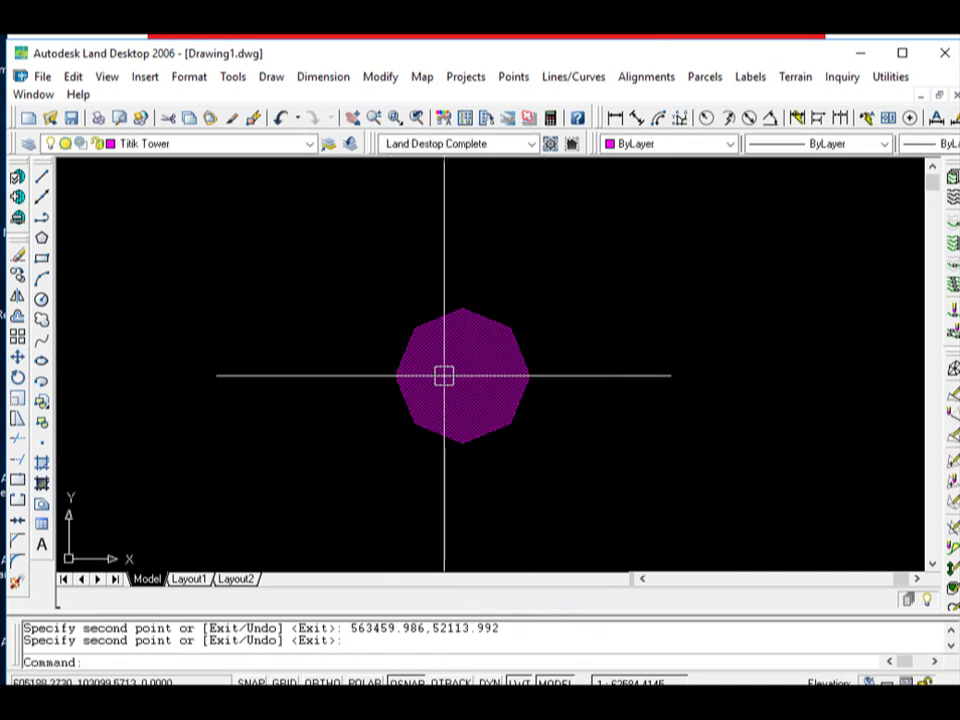
pyautogui.scroll(3, 444, 375)
pyautogui.write('re')
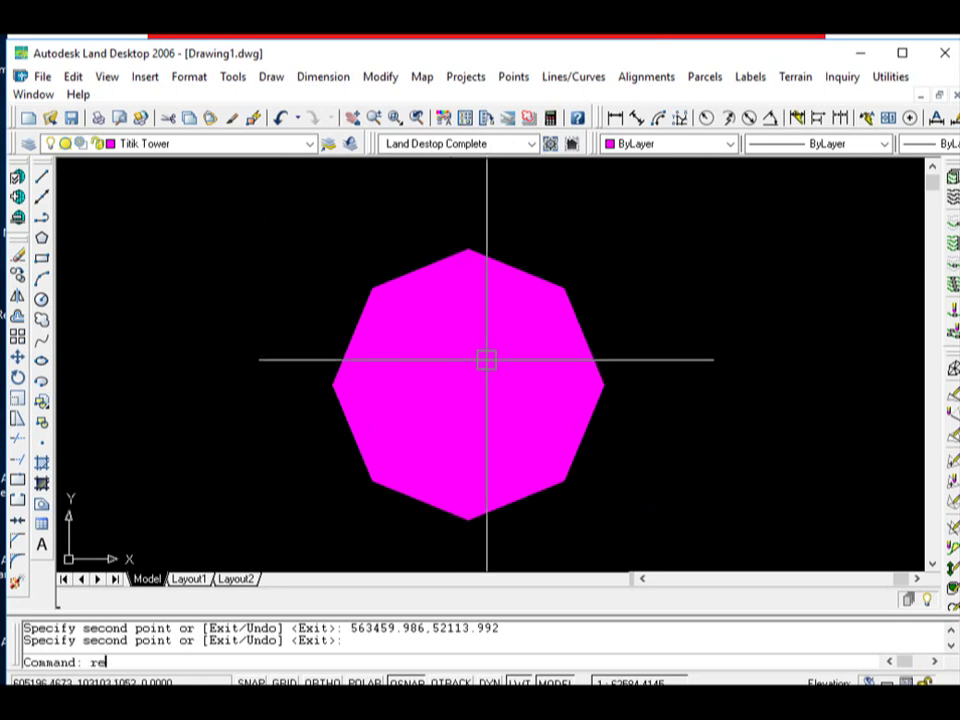
pyautogui.press('Return')
pyautogui.scroll(-4, 489, 360)
pyautogui.scroll(-6, 536, 340)
pyautogui.scroll(-3, 541, 310)
pyautogui.scroll(-3, 541, 310)
pyautogui.scroll(-3, 593, 304)
pyautogui.scroll(4, 392, 360)
pyautogui.scroll(4, 424, 289)
pyautogui.scroll(5, 354, 276)
pyautogui.scroll(-7, 358, 285)
pyautogui.scroll(1, 209, 206)
pyautogui.scroll(2, 414, 255)
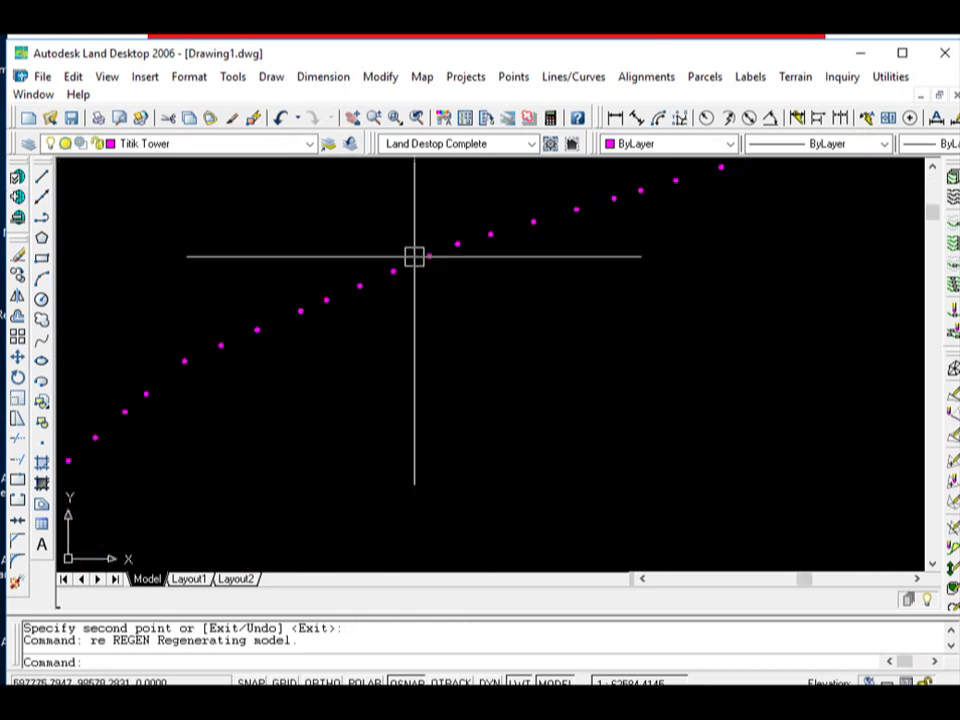
pyautogui.scroll(2, 165, 262)
pyautogui.scroll(3, 437, 328)
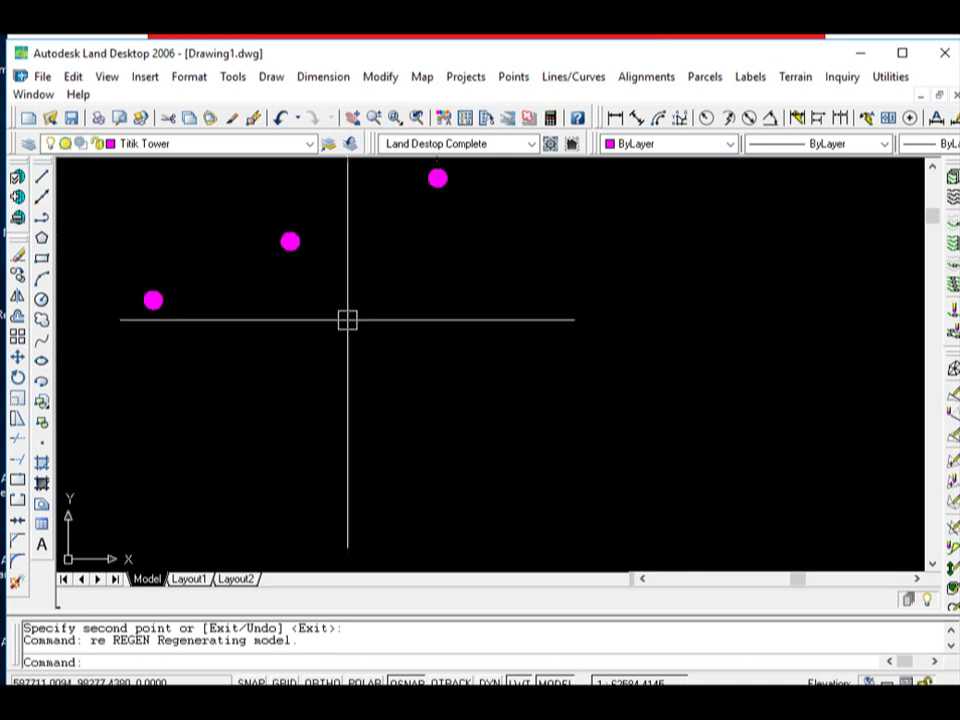
pyautogui.scroll(-4, 347, 319)
pyautogui.click(28, 146)
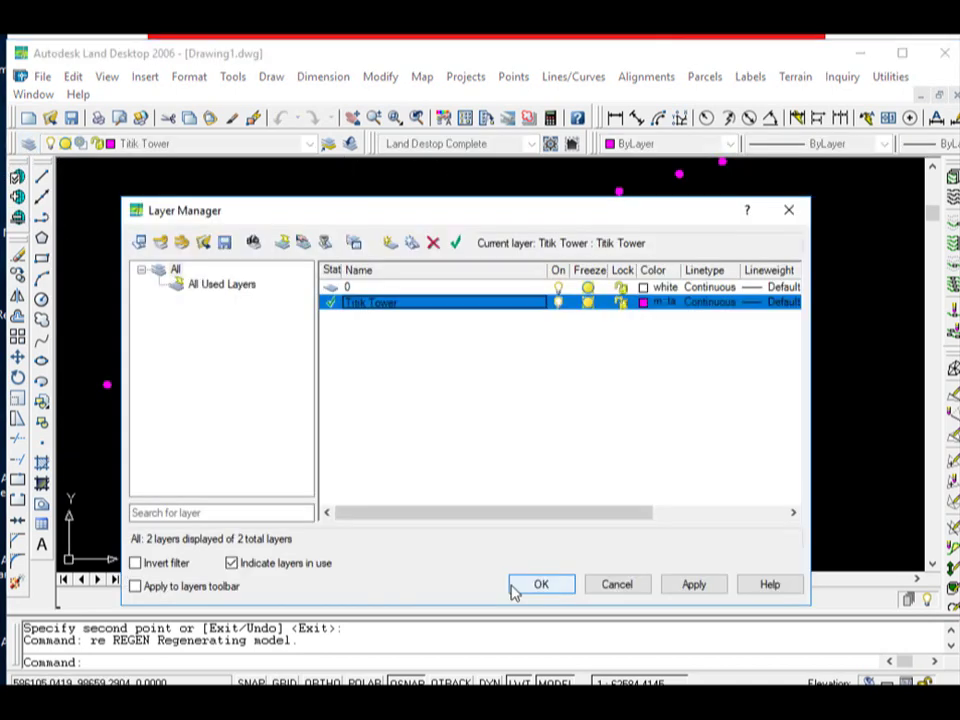
# Add a new layer named Line with white colour and apply it as current
pyautogui.click(391, 244)
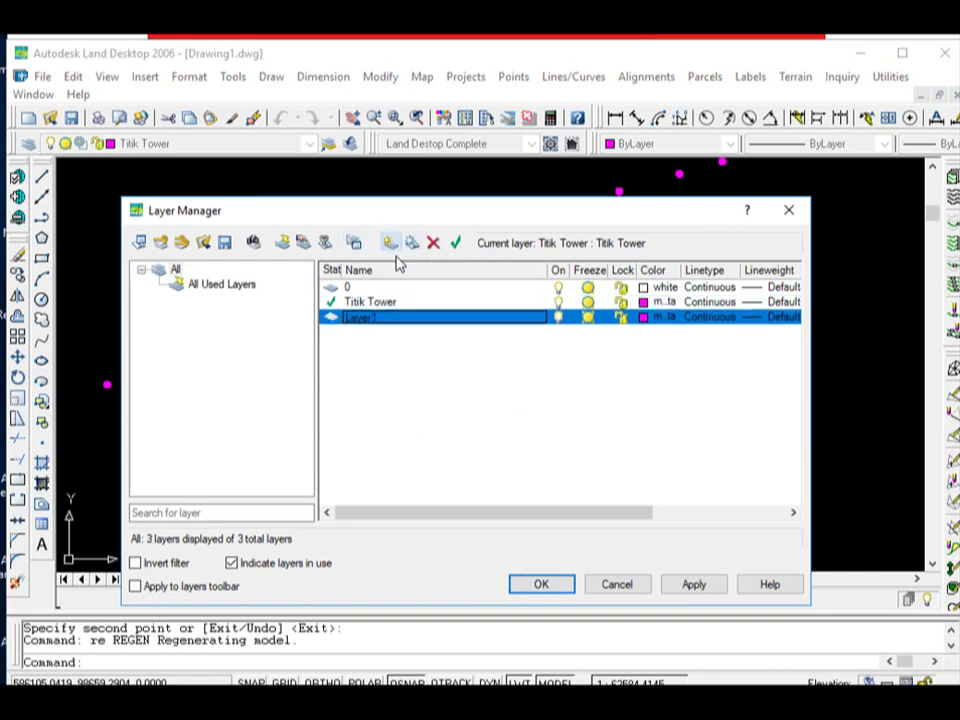
pyautogui.click(428, 317)
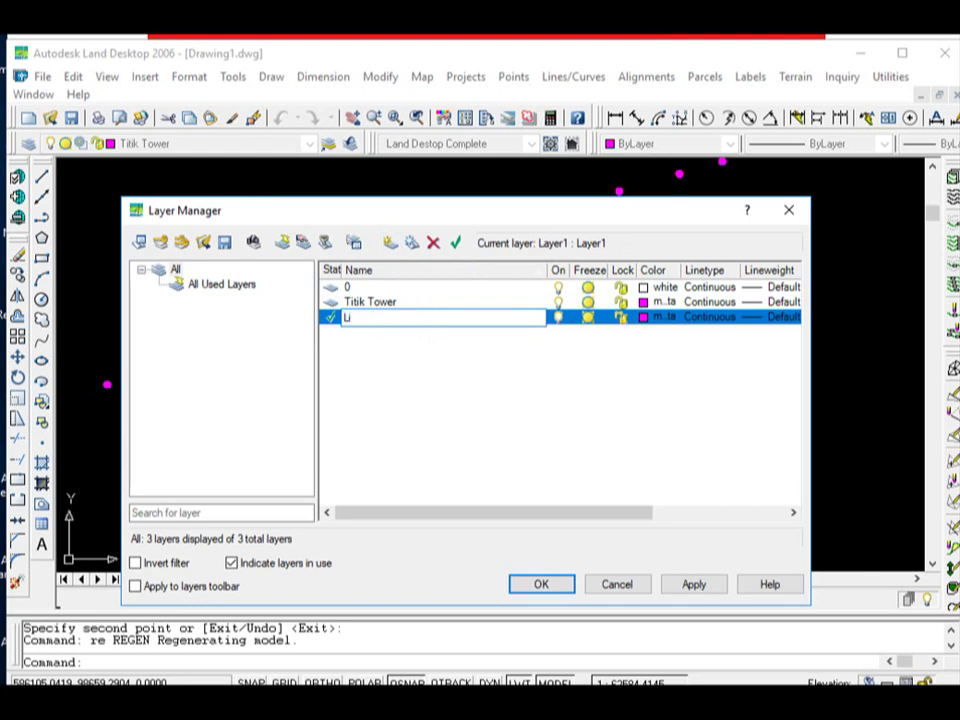
pyautogui.write('Line')
pyautogui.press('Return')
pyautogui.click(644, 317)
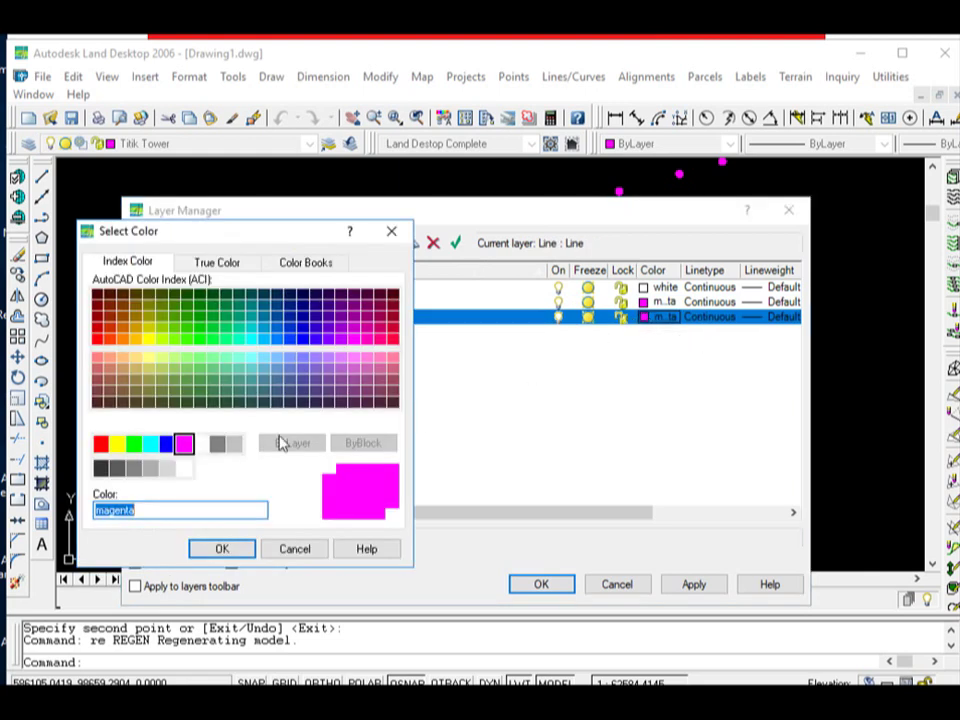
pyautogui.click(200, 443)
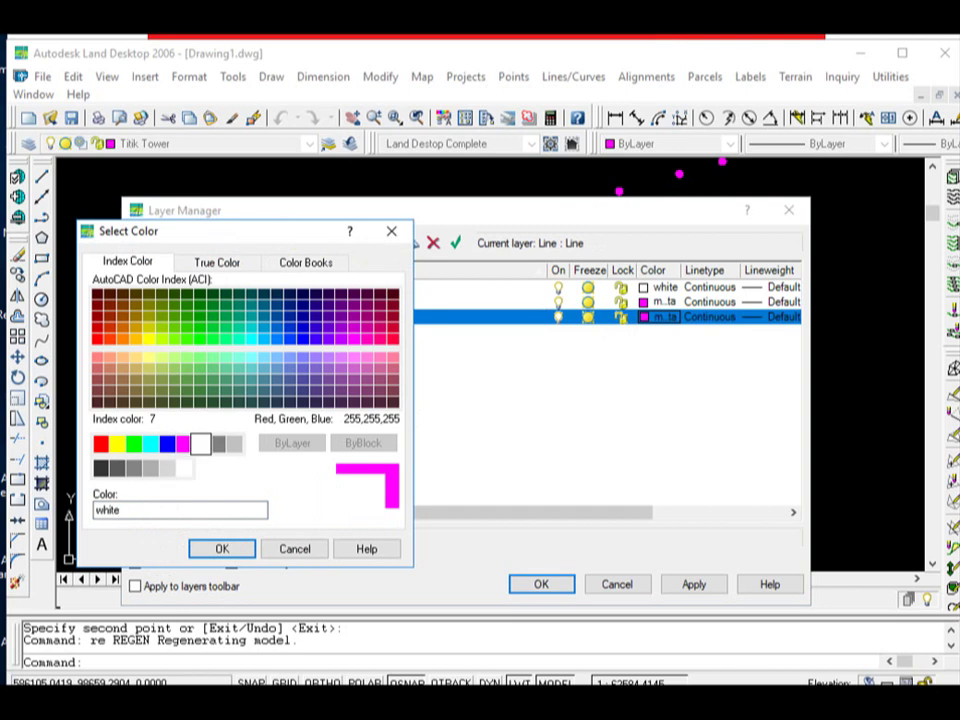
pyautogui.click(222, 549)
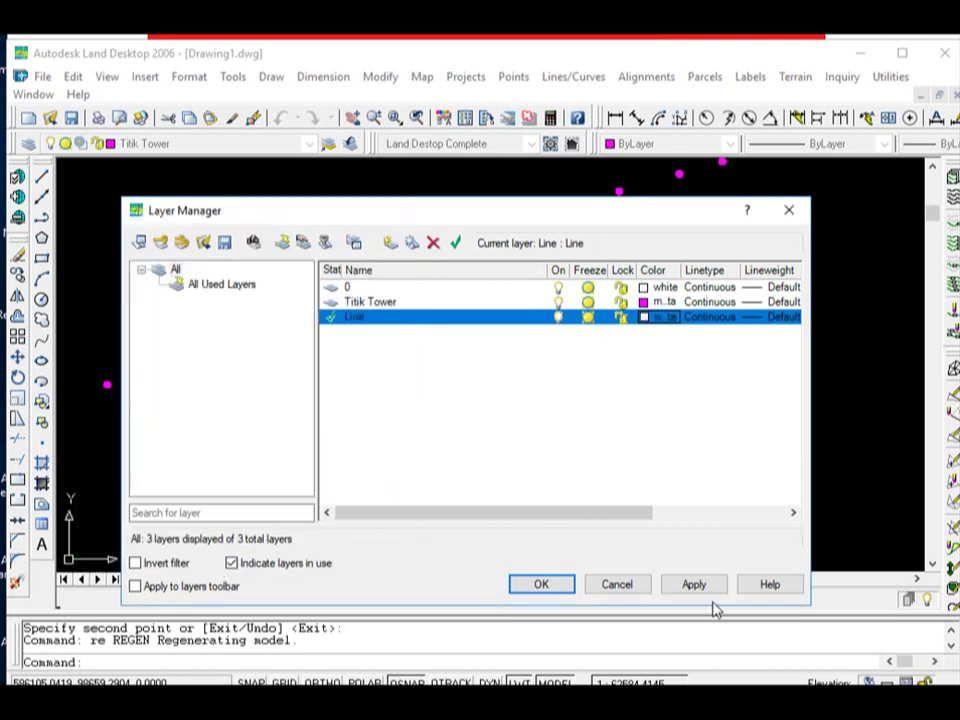
pyautogui.click(692, 587)
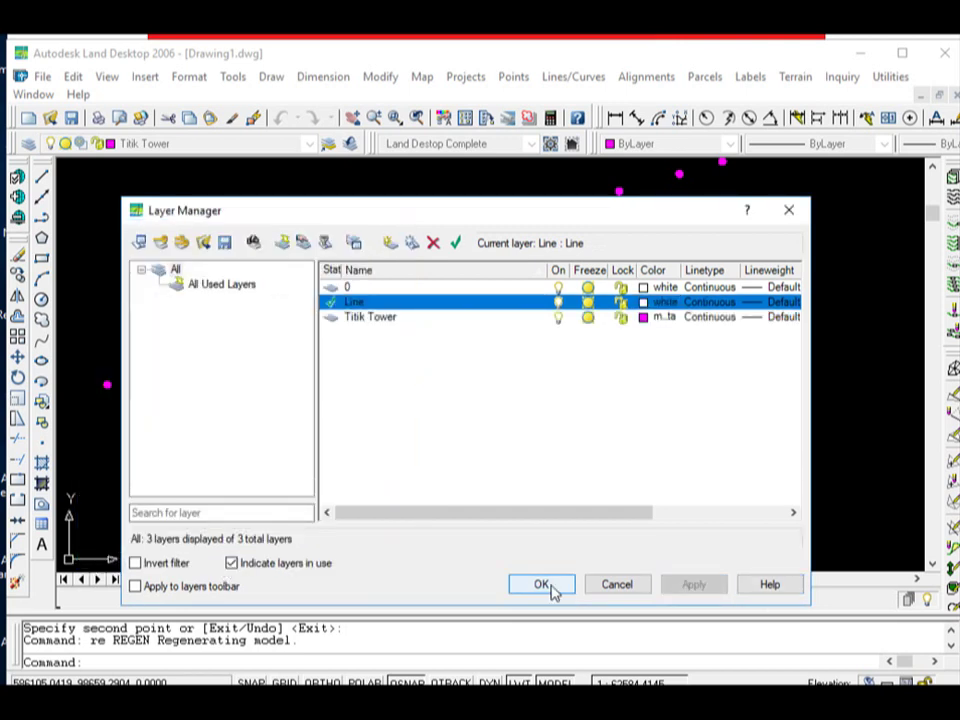
pyautogui.click(551, 592)
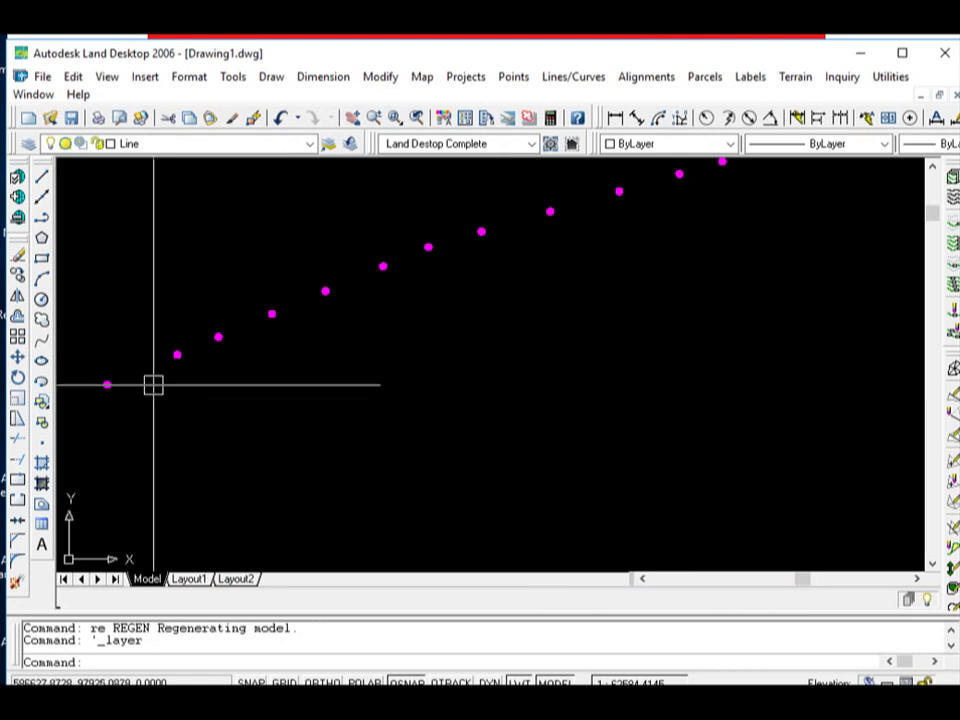
pyautogui.write('pl')
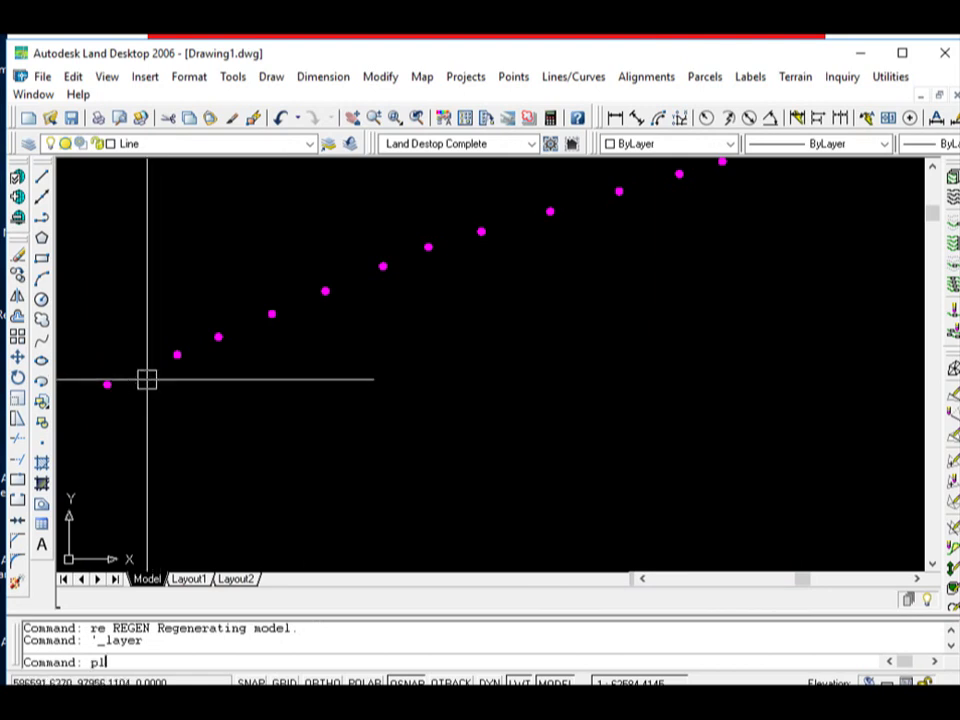
pyautogui.press('Return')
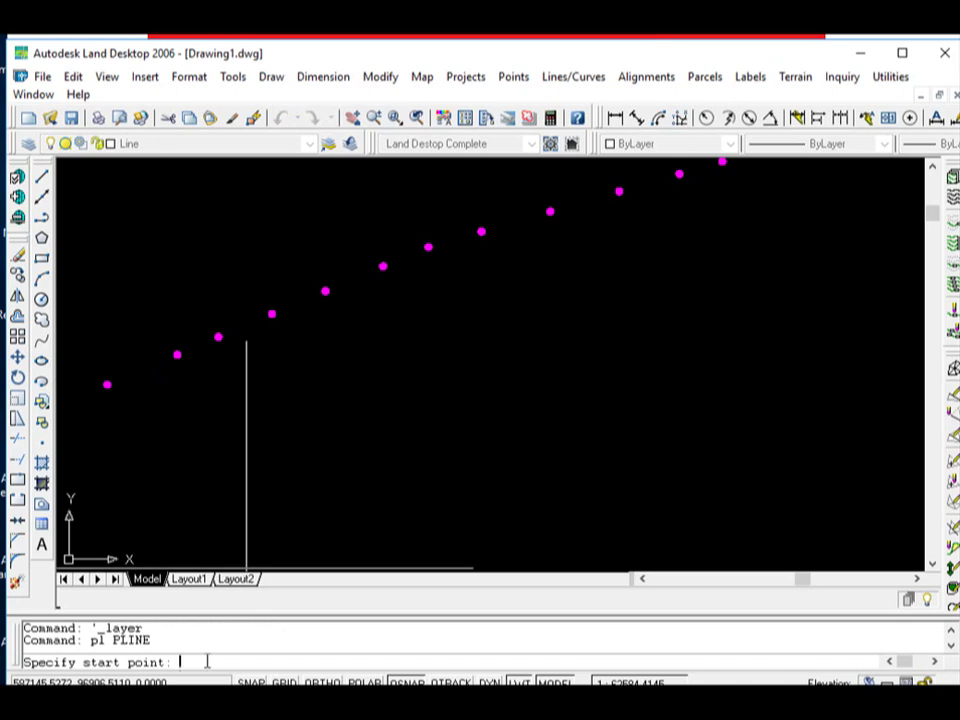
pyautogui.rightClick(207, 661)
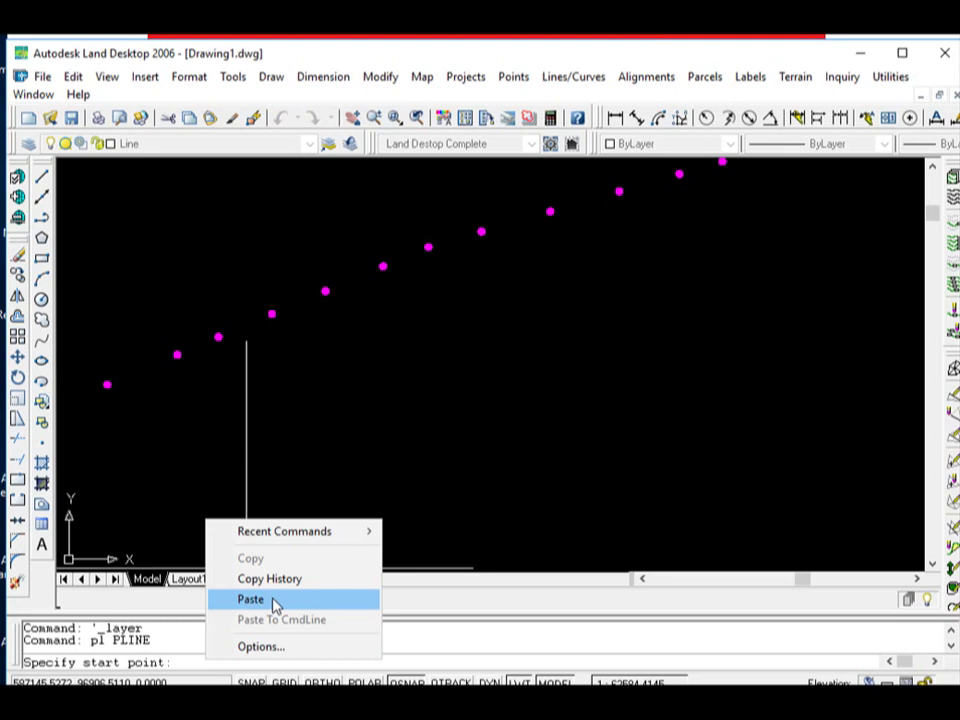
pyautogui.click(251, 599)
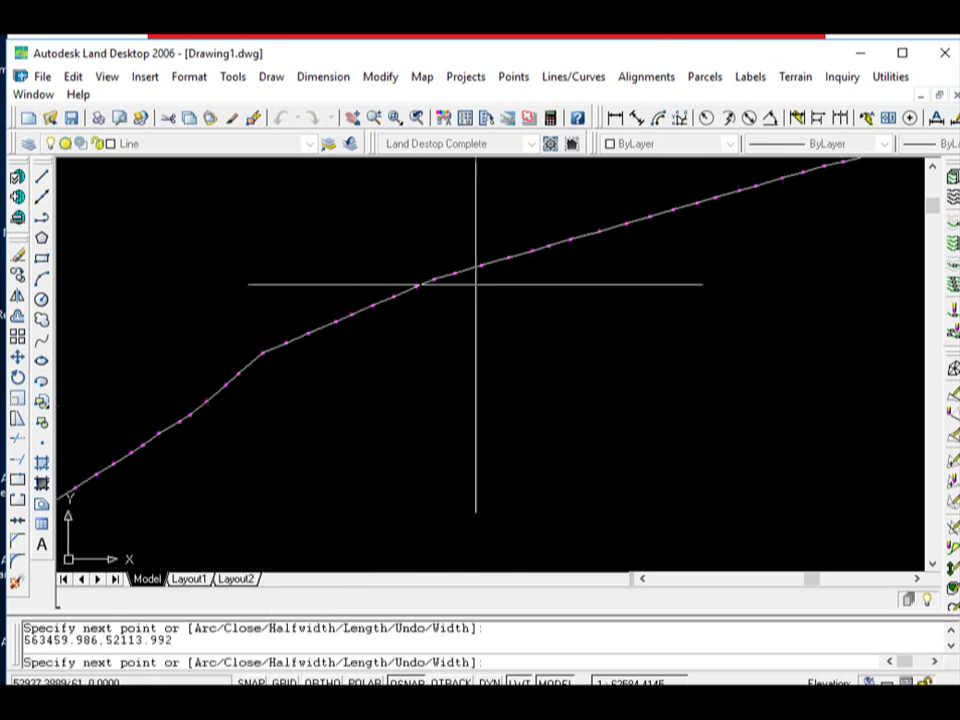
pyautogui.press('Escape')
pyautogui.scroll(2, 650, 340)
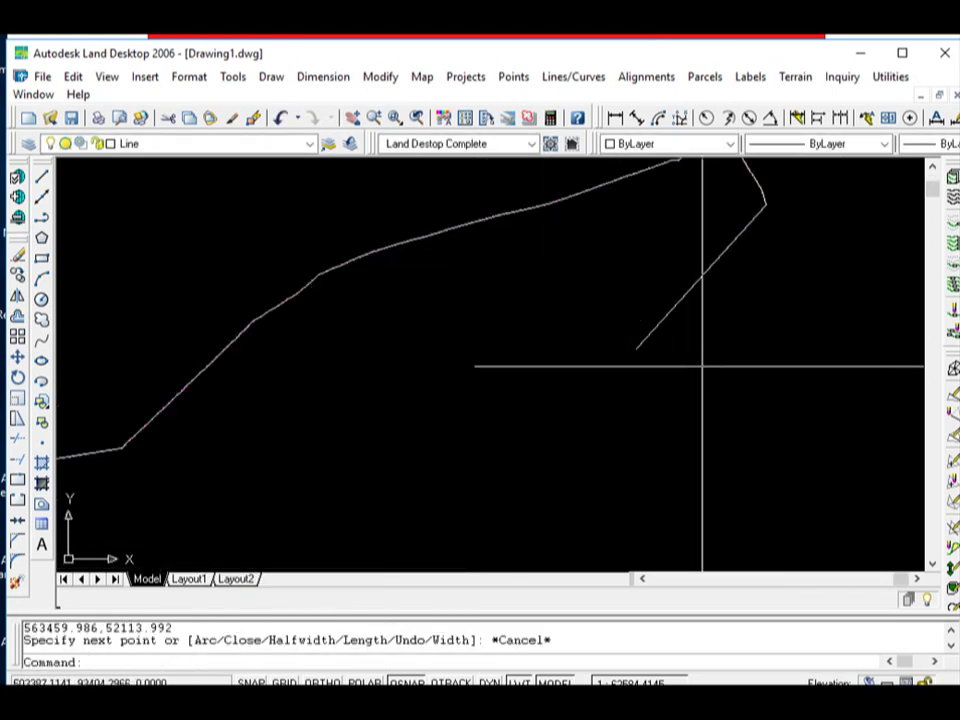
pyautogui.moveTo(701, 364); pyautogui.dragTo(604, 304)
pyautogui.write('e')
pyautogui.press('Return')
pyautogui.scroll(-3, 600, 398)
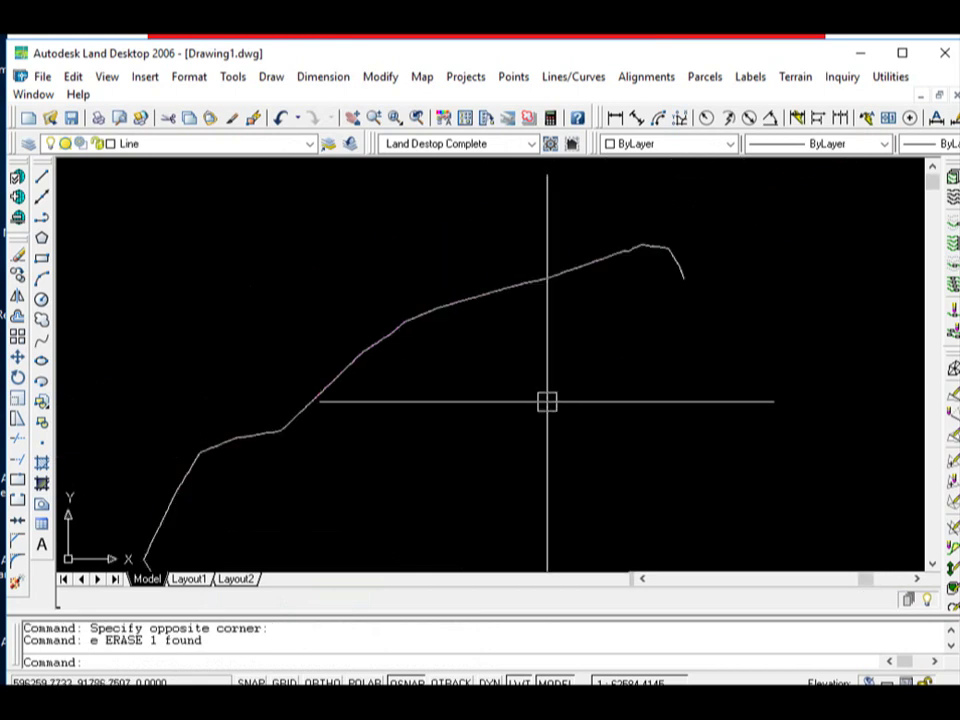
pyautogui.scroll(3, 647, 355)
pyautogui.scroll(5, 675, 341)
pyautogui.moveTo(712, 371); pyautogui.dragTo(692, 321)
pyautogui.scroll(-2, 600, 285)
pyautogui.scroll(-2, 450, 272)
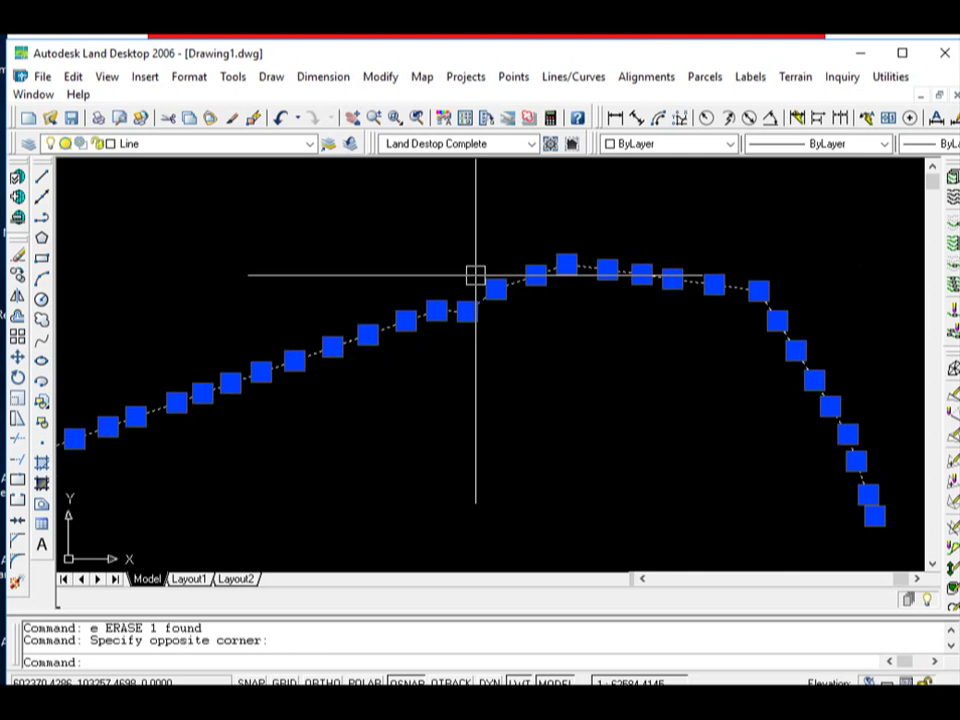
pyautogui.write('e')
pyautogui.press('Return')
pyautogui.scroll(3, 523, 272)
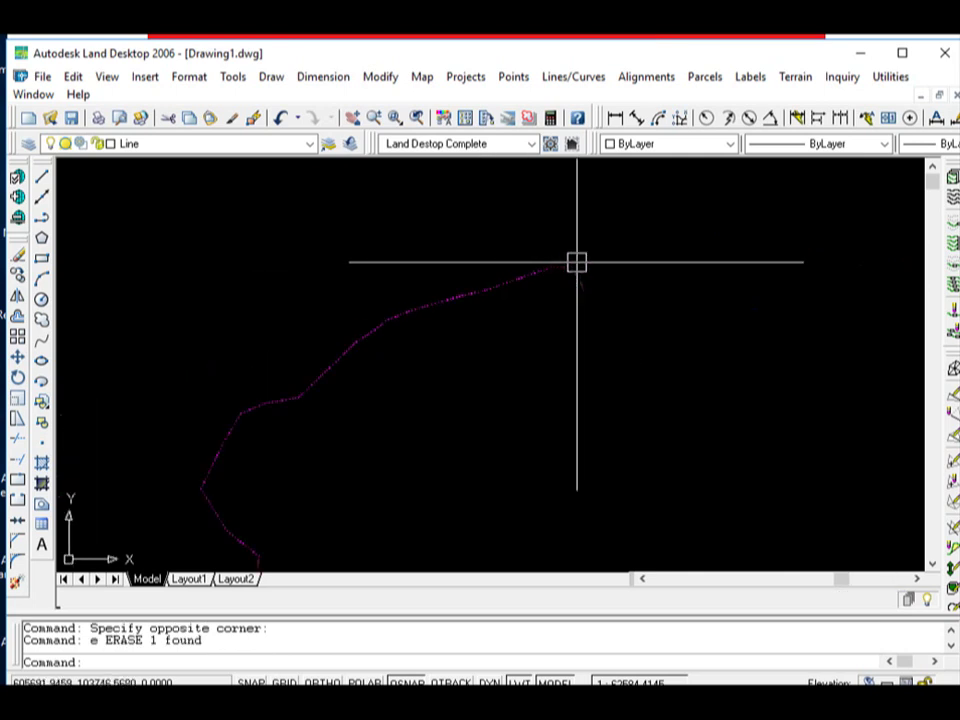
pyautogui.scroll(1, 381, 345)
pyautogui.scroll(2, 356, 339)
pyautogui.scroll(-2, 355, 316)
pyautogui.scroll(3, 355, 316)
pyautogui.write('pl')
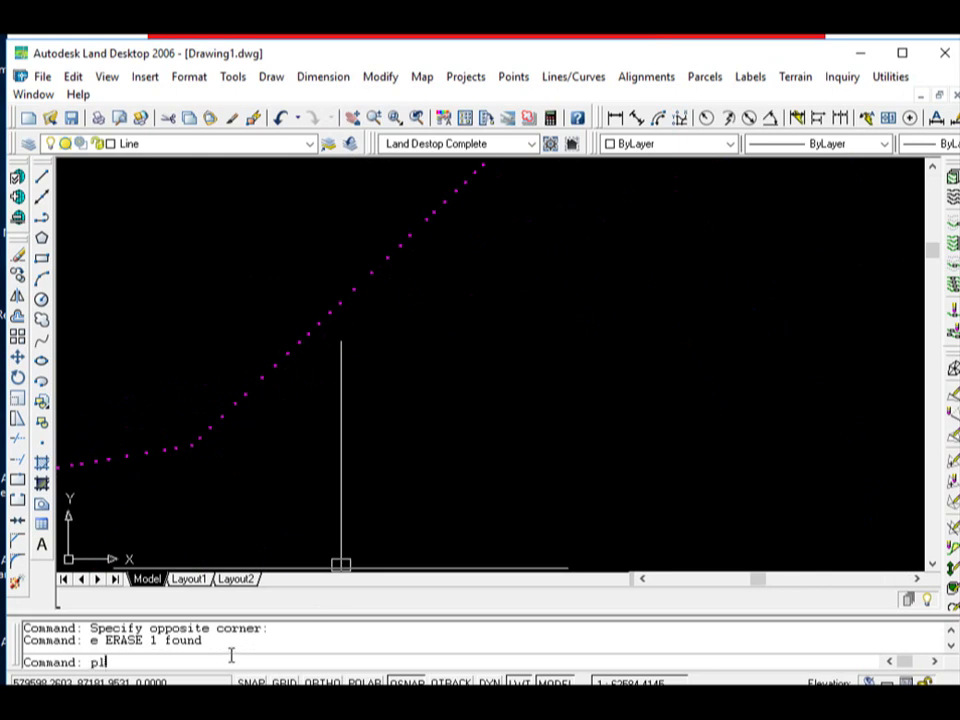
# Draw a polyline through the pasted tower coordinates, then end the command with Esc
pyautogui.press('Return')
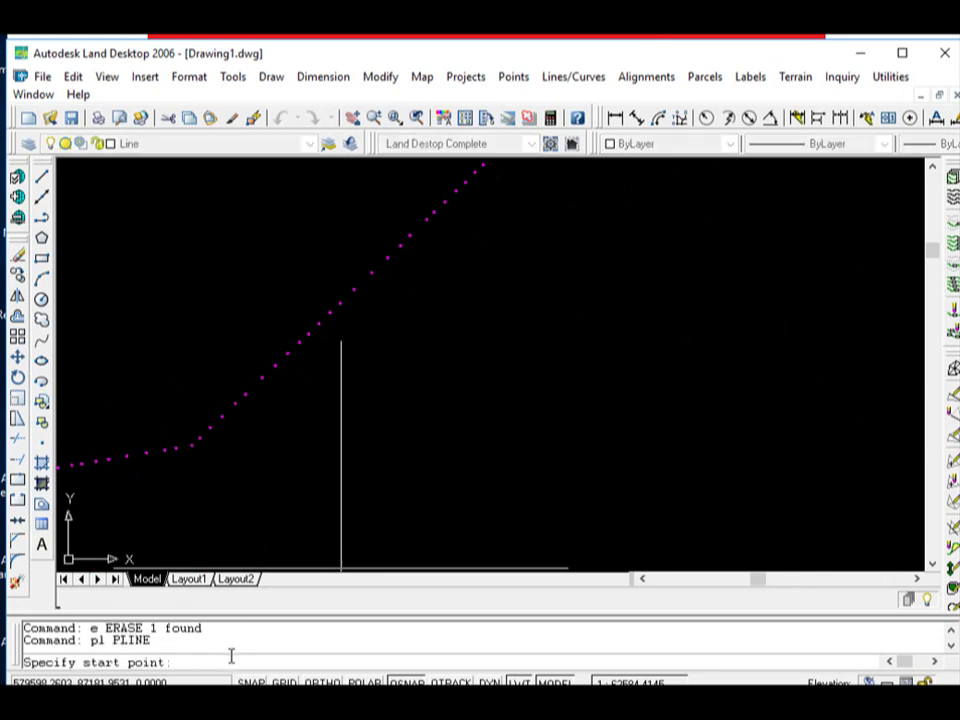
pyautogui.rightClick(234, 660)
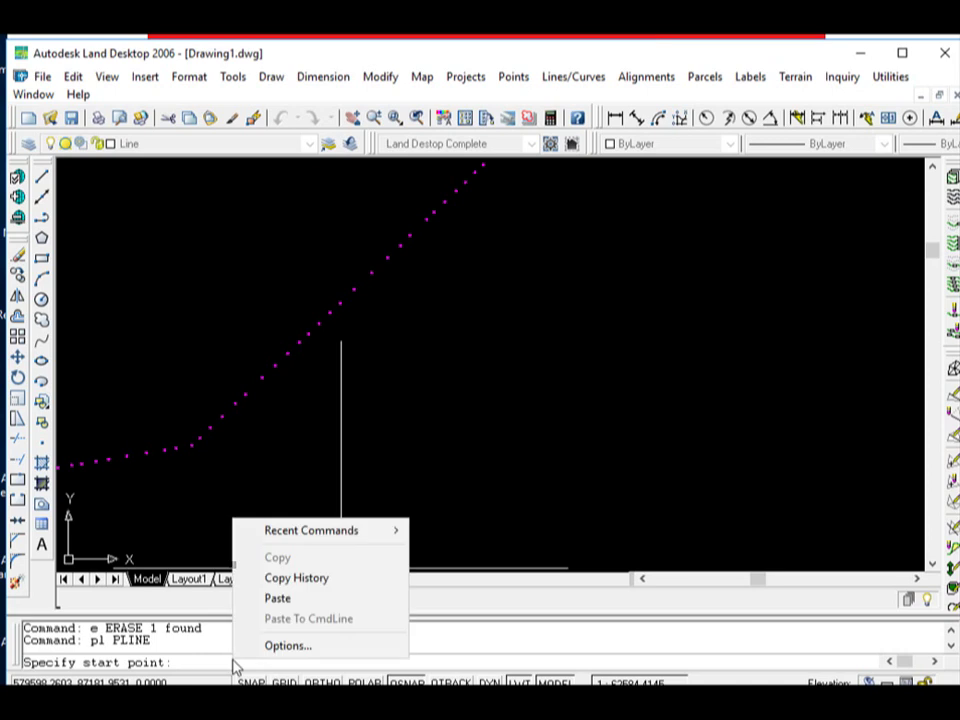
pyautogui.click(281, 598)
pyautogui.scroll(-3, 439, 326)
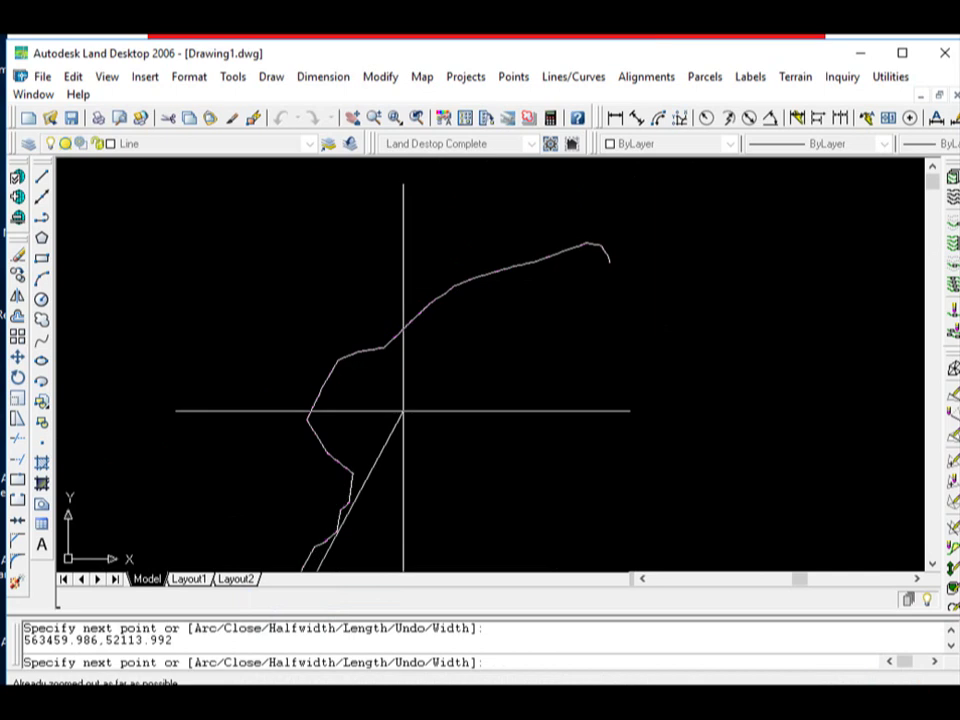
pyautogui.press('Escape')
# Zoom around the drawing to inspect the white route polyline linking the tower points
pyautogui.scroll(1, 446, 268)
pyautogui.scroll(5, 450, 300)
pyautogui.scroll(3, 496, 411)
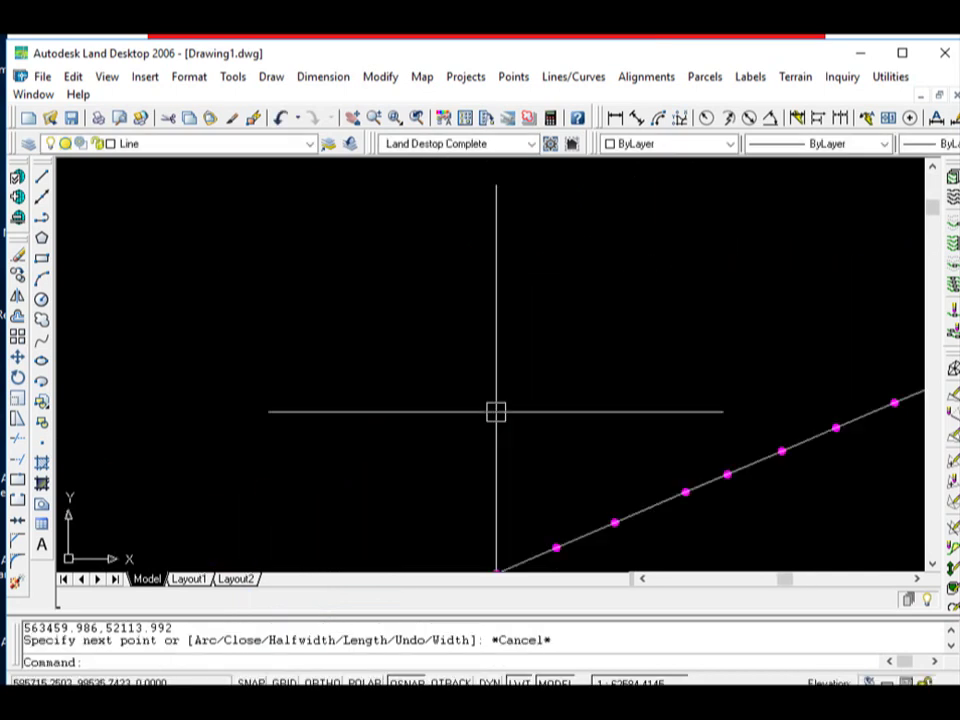
pyautogui.scroll(-2, 496, 411)
pyautogui.scroll(-1, 496, 411)
pyautogui.scroll(-2, 508, 334)
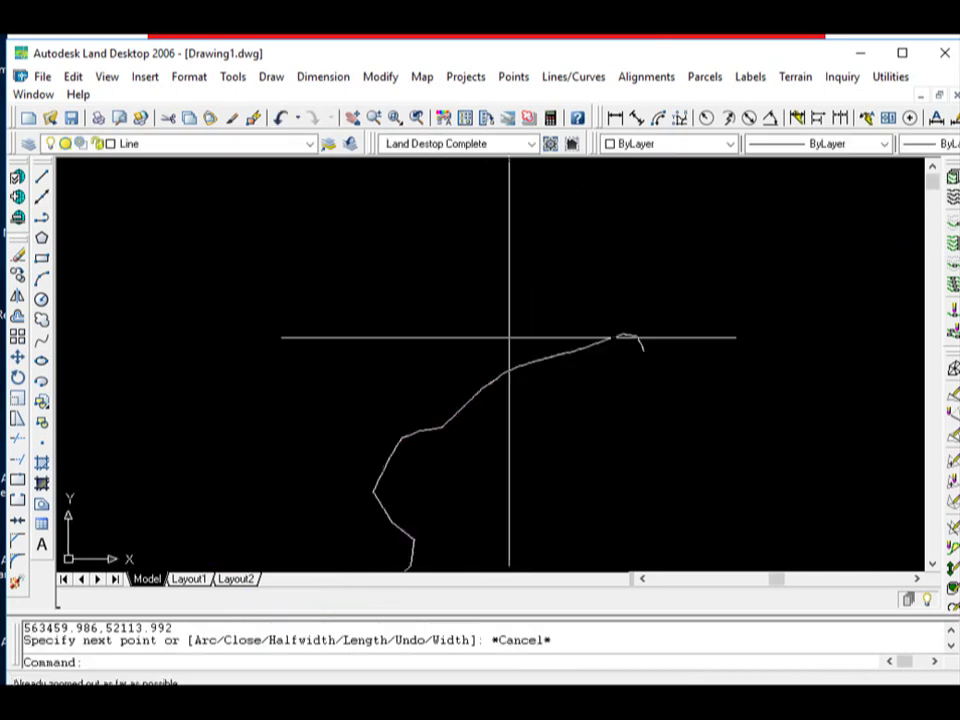
pyautogui.scroll(2, 418, 448)
pyautogui.scroll(2, 486, 379)
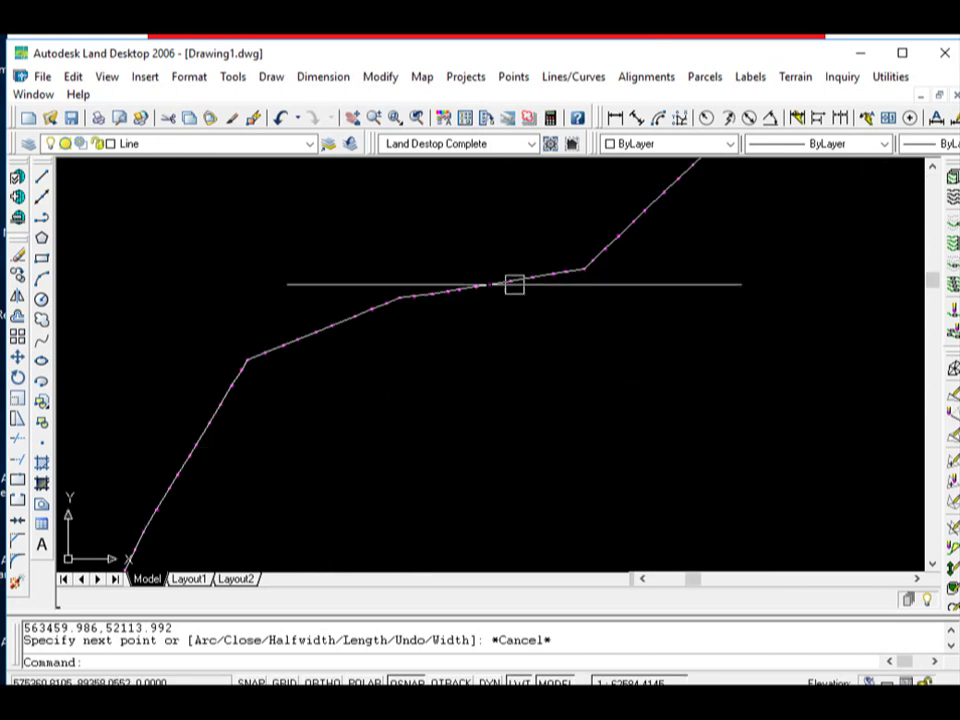
pyautogui.scroll(3, 558, 267)
pyautogui.scroll(1, 558, 267)
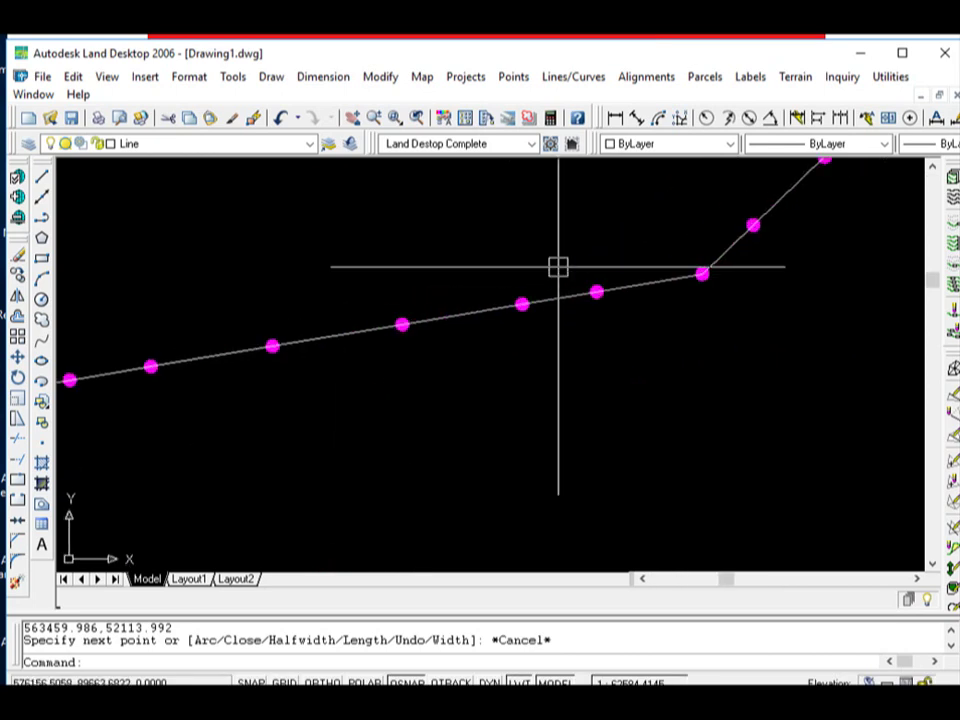
pyautogui.scroll(-2, 558, 267)
pyautogui.scroll(2, 431, 349)
pyautogui.scroll(2, 534, 334)
pyautogui.scroll(1, 704, 247)
pyautogui.scroll(2, 587, 253)
pyautogui.scroll(2, 512, 236)
pyautogui.scroll(2, 679, 285)
pyautogui.scroll(-2, 583, 366)
pyautogui.scroll(3, 587, 366)
pyautogui.scroll(-3, 469, 253)
pyautogui.scroll(-1, 491, 326)
pyautogui.scroll(2, 529, 407)
pyautogui.scroll(2, 553, 341)
pyautogui.scroll(-2, 506, 300)
pyautogui.scroll(-2, 512, 306)
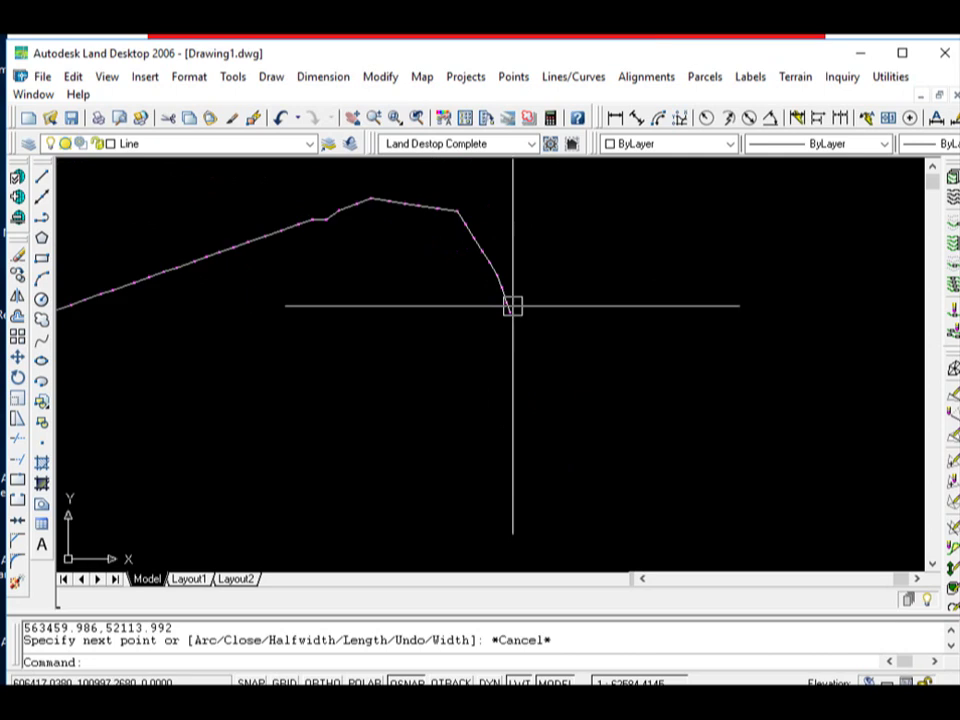
pyautogui.scroll(-3, 512, 306)
pyautogui.scroll(1, 302, 390)
pyautogui.scroll(2, 298, 317)
pyautogui.scroll(-2, 264, 377)
pyautogui.scroll(-1, 308, 330)
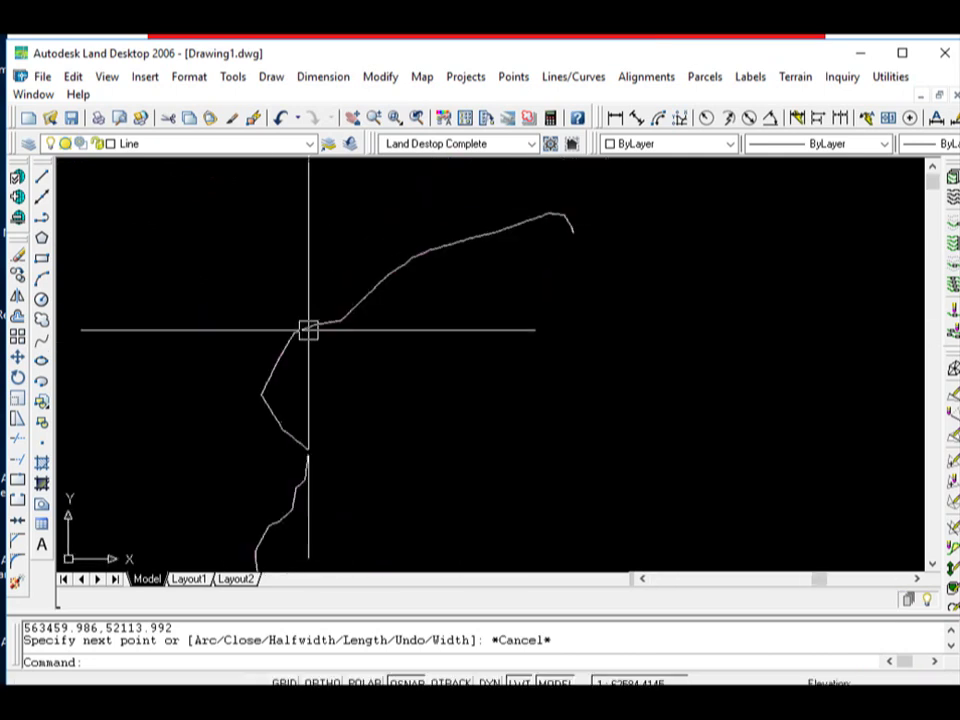
pyautogui.click(28, 143)
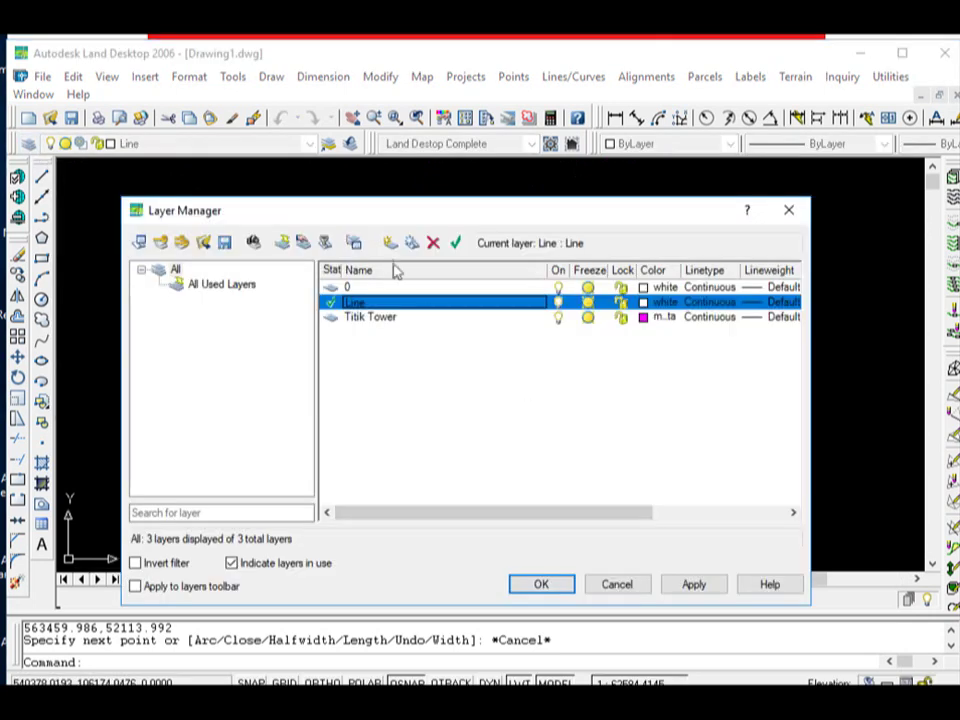
# Create a blue layer named No tower, make it current, and apply the changes
pyautogui.click(390, 245)
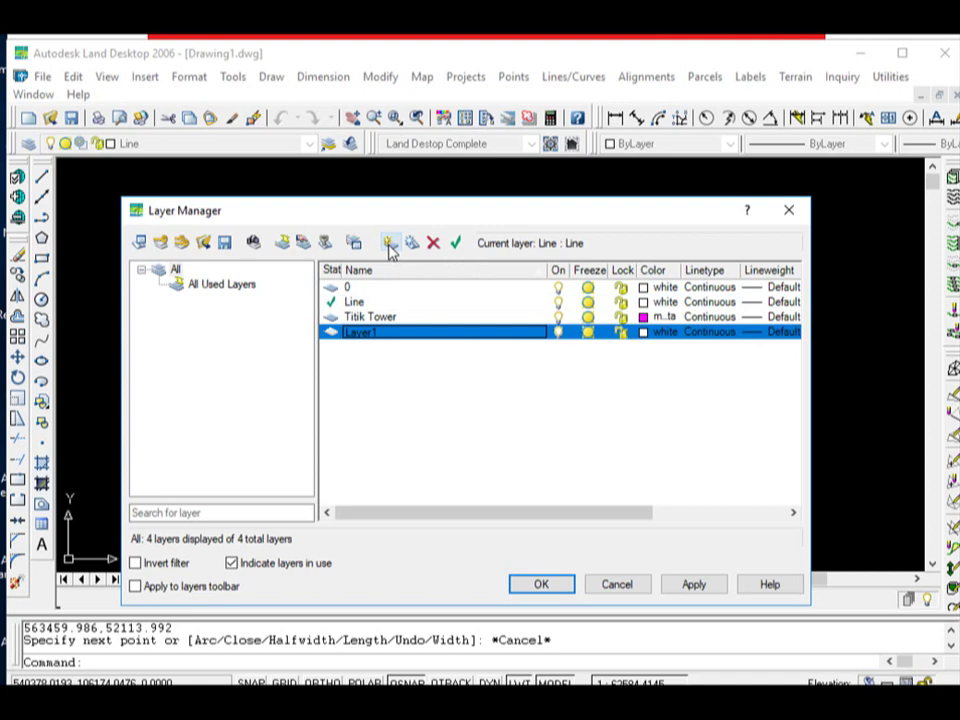
pyautogui.doubleClick(402, 340)
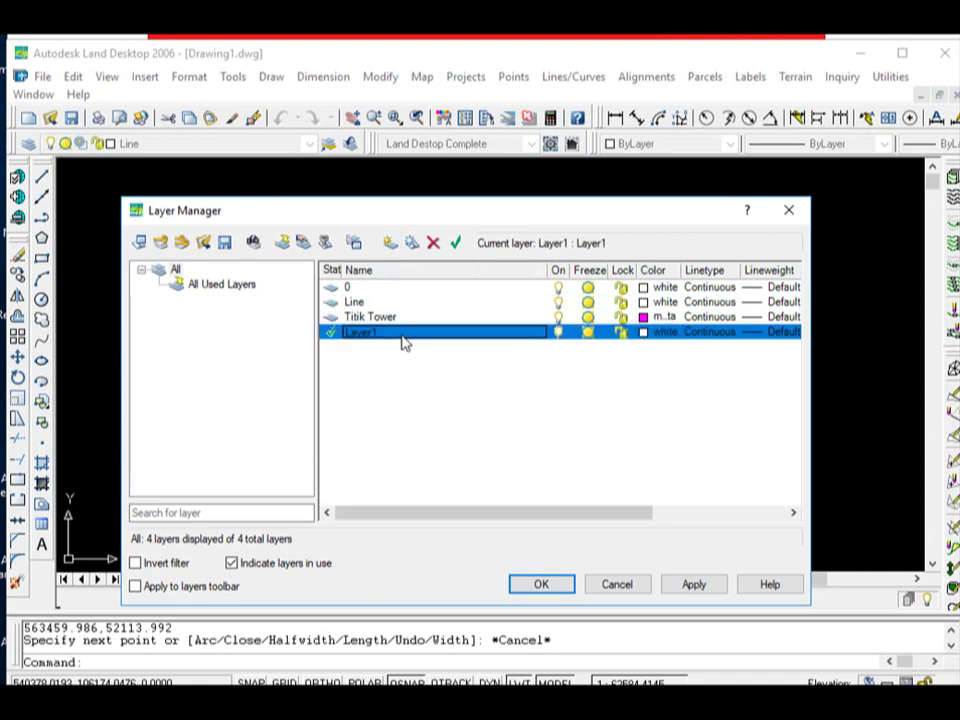
pyautogui.click(402, 338)
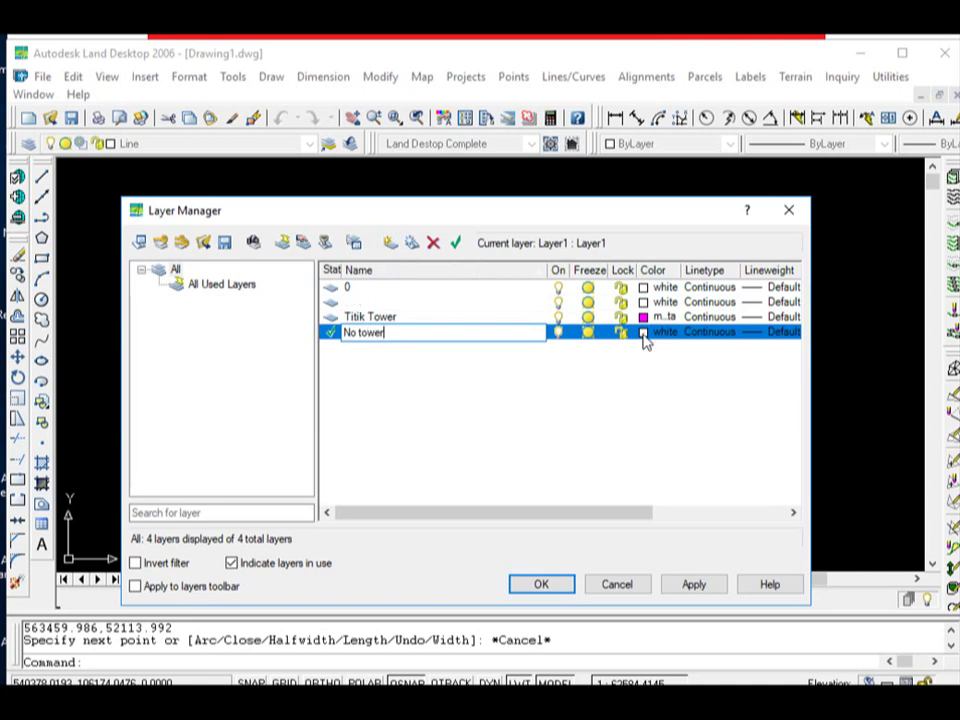
pyautogui.click(644, 334)
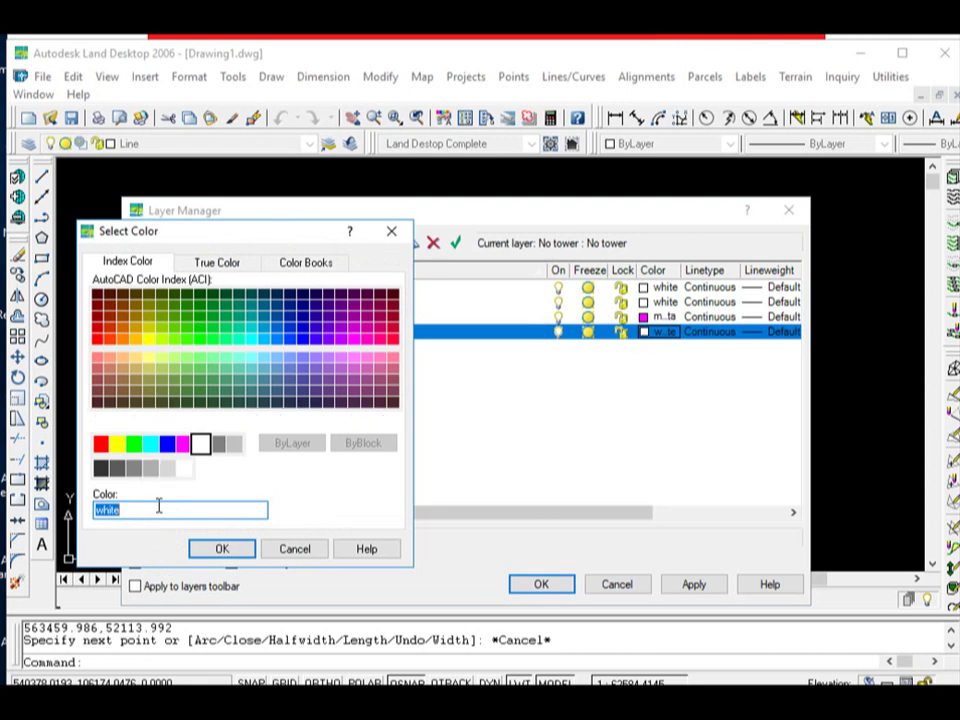
pyautogui.click(167, 443)
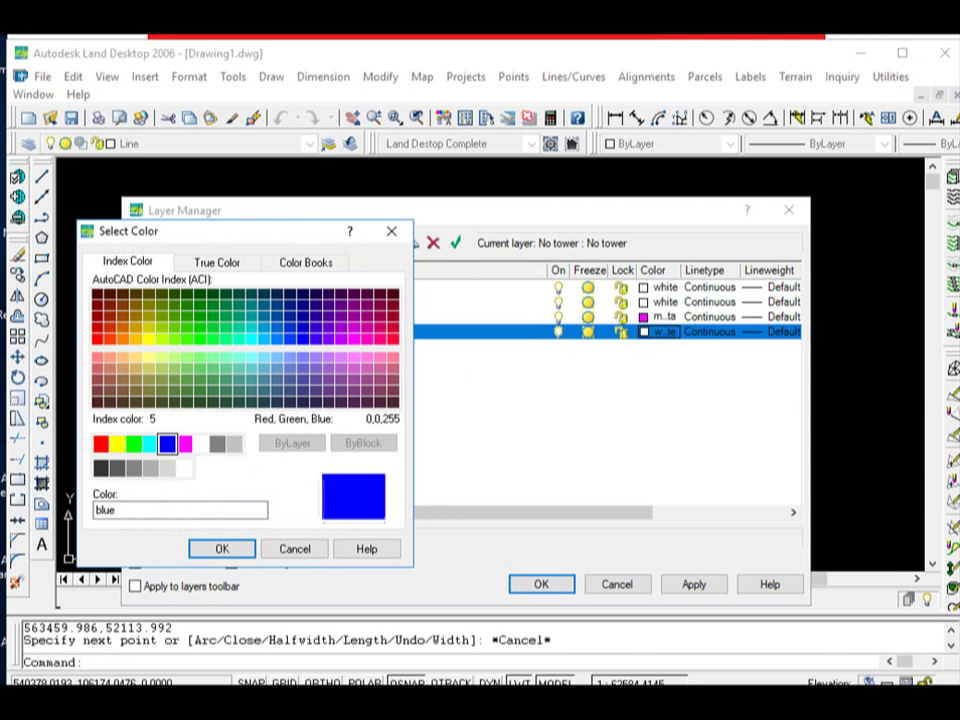
pyautogui.click(224, 551)
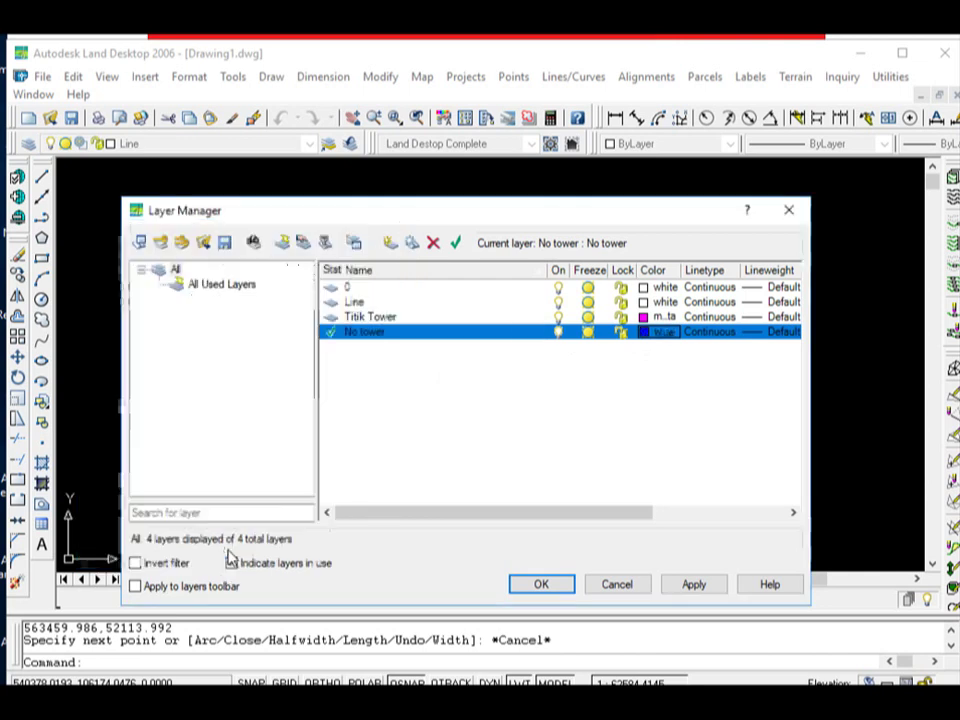
pyautogui.click(698, 590)
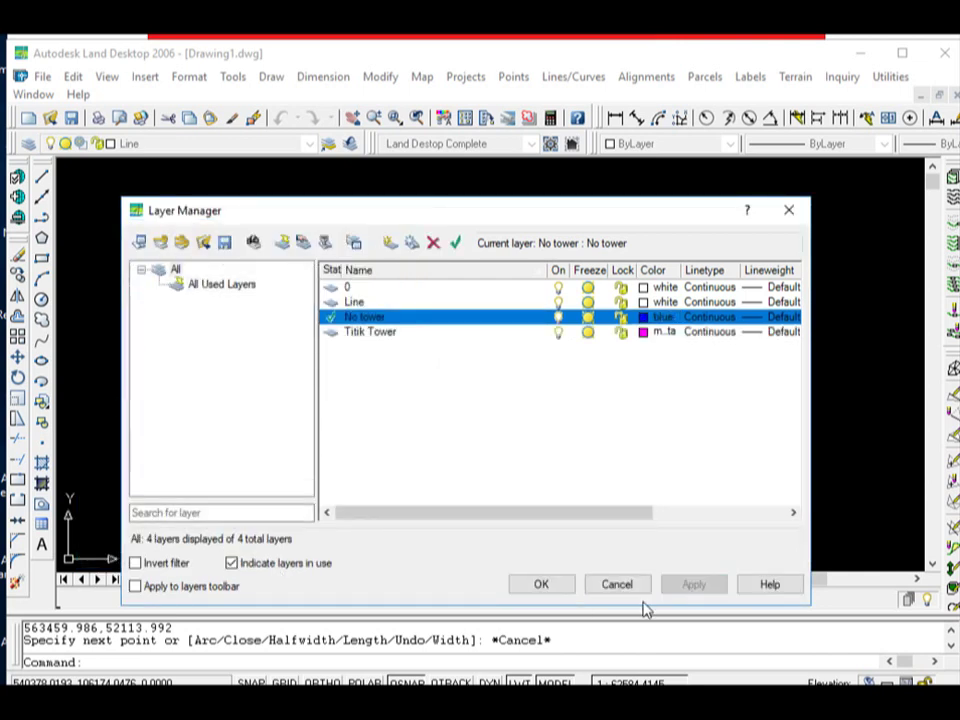
pyautogui.click(558, 590)
# Zoom to extents so the whole route polyline fits in view
pyautogui.click(476, 501)
pyautogui.click(456, 463)
pyautogui.scroll(-2, 429, 334)
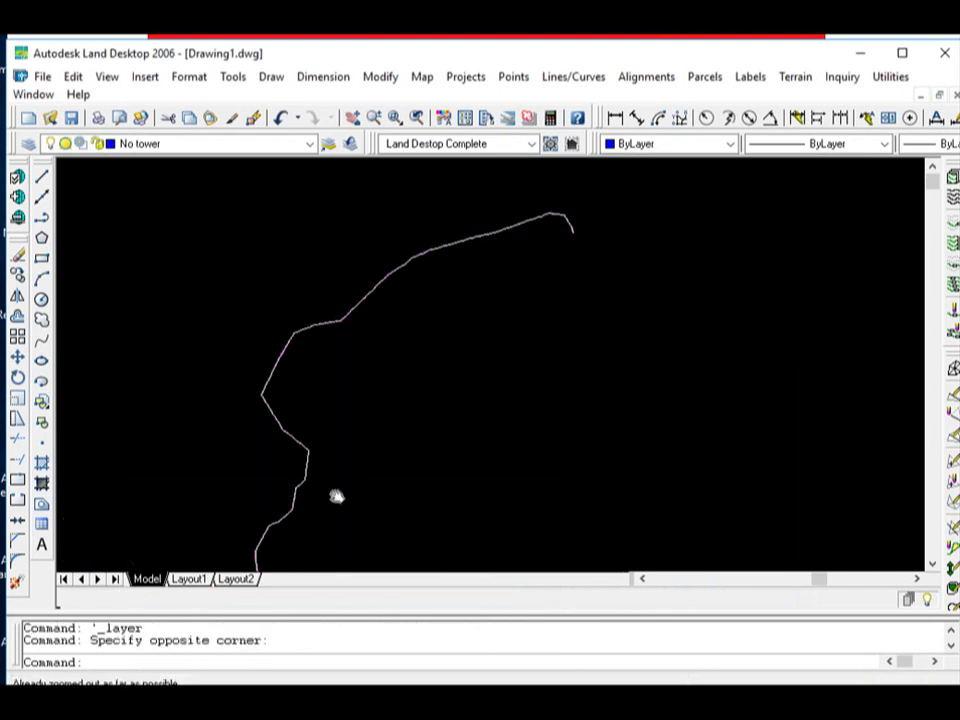
pyautogui.scroll(2, 313, 410)
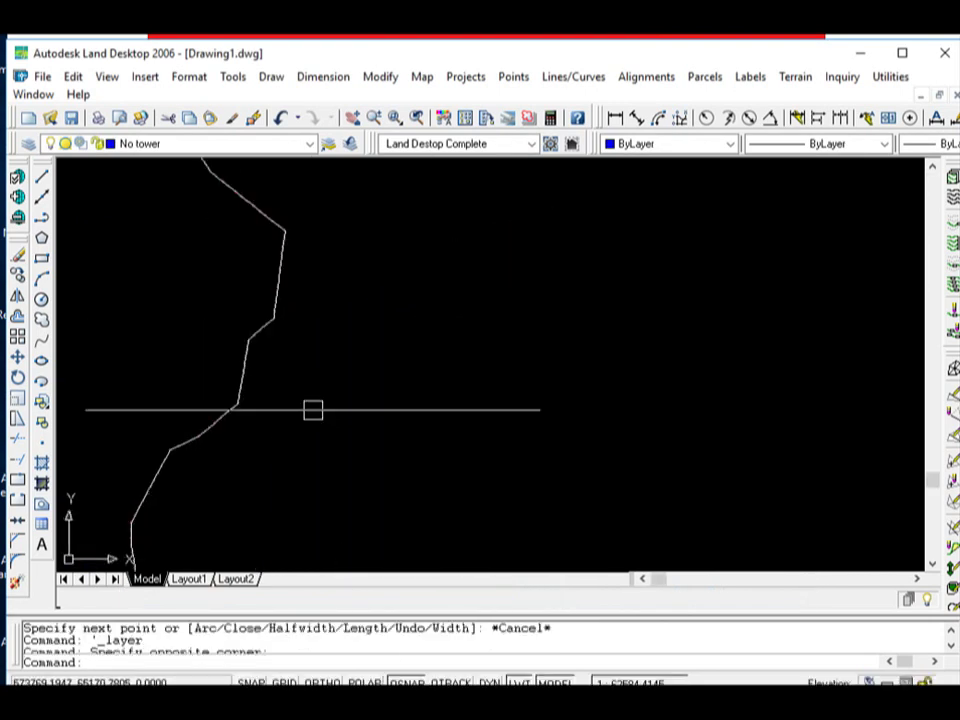
pyautogui.click(107, 77)
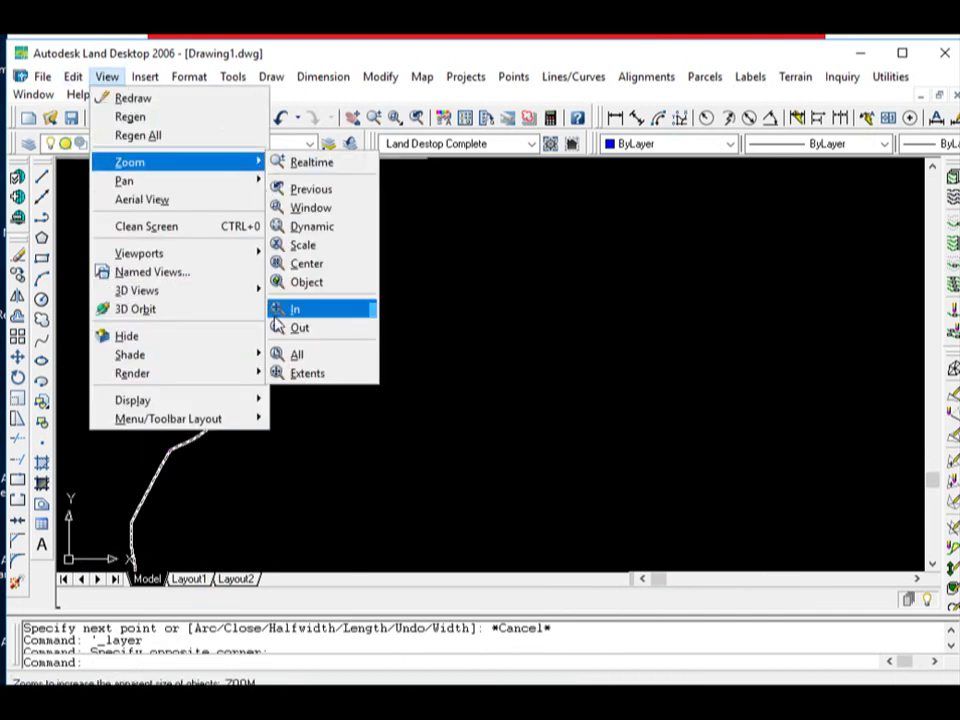
pyautogui.click(303, 373)
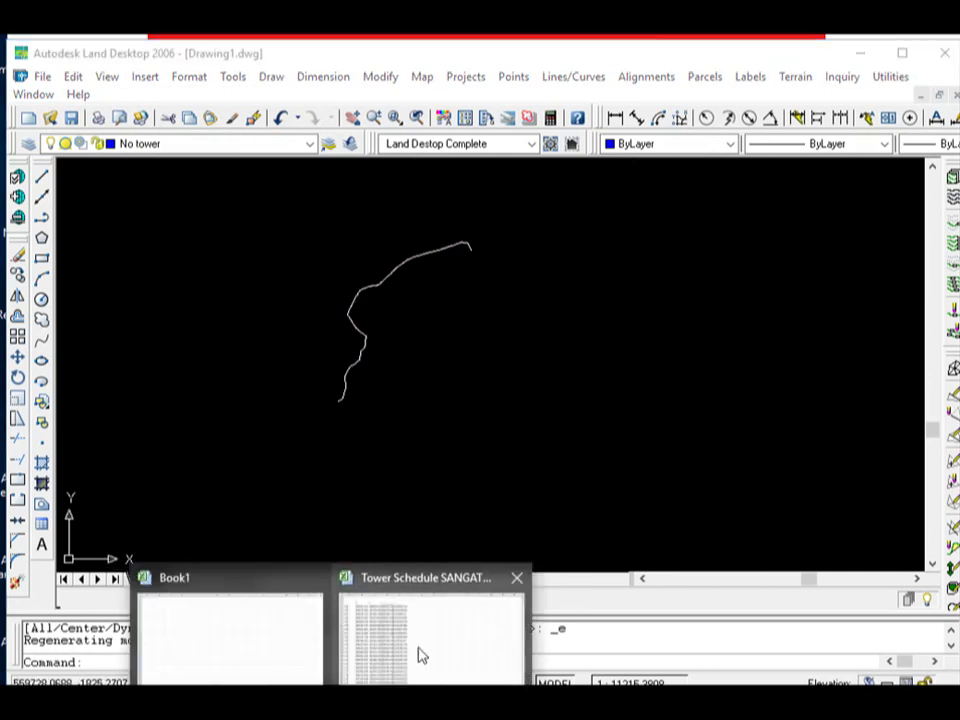
pyautogui.click(446, 656)
# Cancel the pending copy and widen column D to show the full x,y coordinates
pyautogui.click(484, 386)
pyautogui.press('Escape')
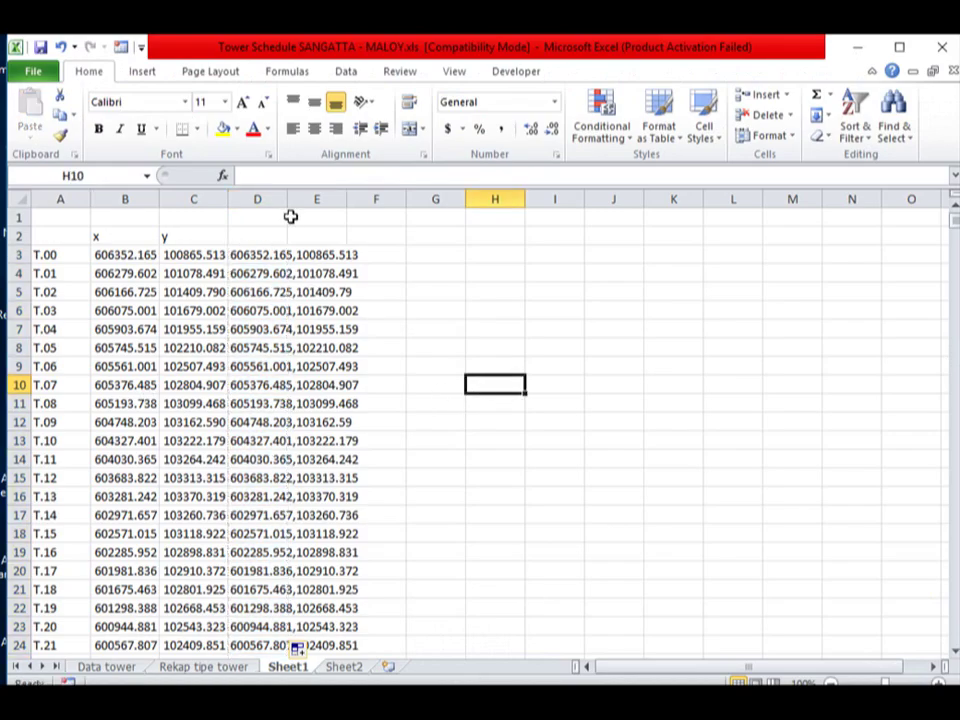
pyautogui.doubleClick(287, 199)
pyautogui.click(399, 326)
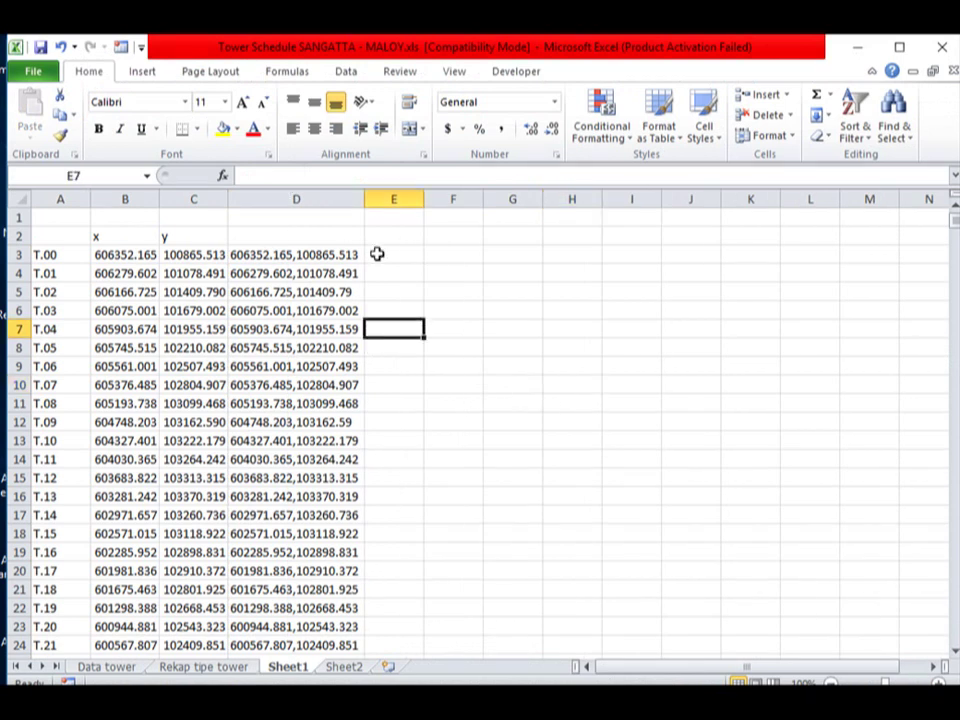
pyautogui.moveTo(364, 199); pyautogui.dragTo(381, 199)
pyautogui.click(467, 318)
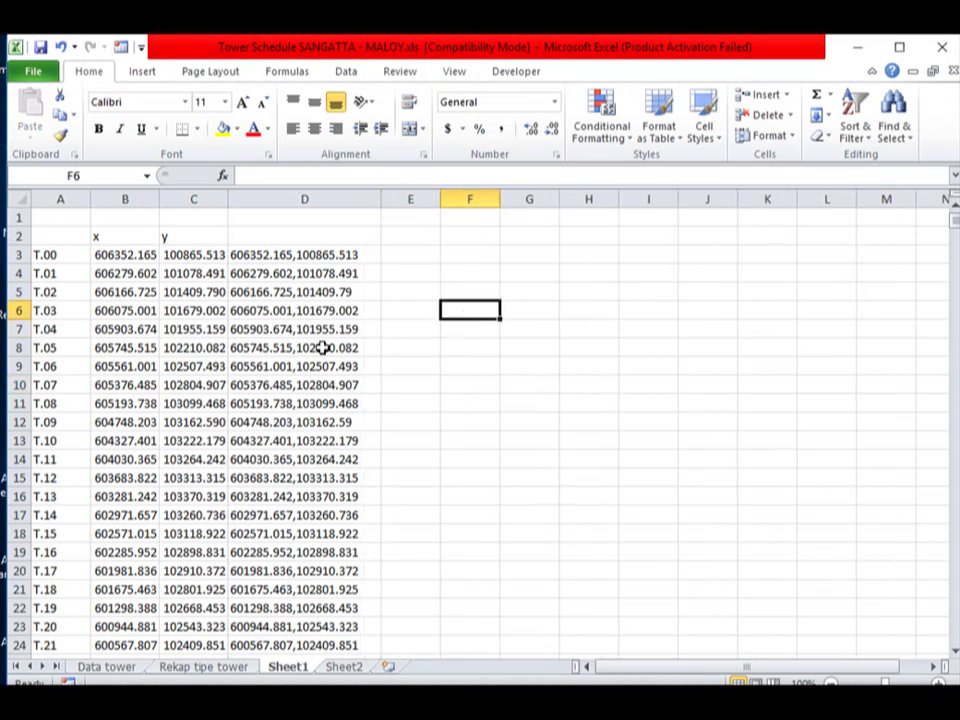
# Check the combining formula in D12, then start inserting a function in cell E3
pyautogui.moveTo(48, 262); pyautogui.dragTo(200, 272)
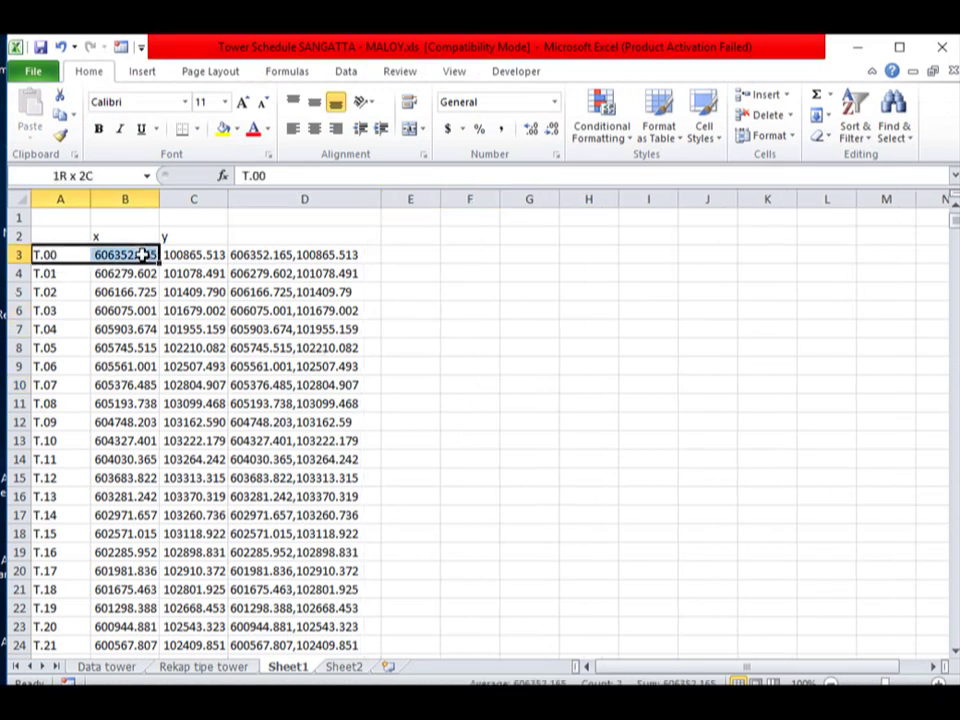
pyautogui.moveTo(57, 256)
pyautogui.mouseDown()
pyautogui.moveTo(181, 395)
pyautogui.moveTo(167, 643)
pyautogui.mouseUp()
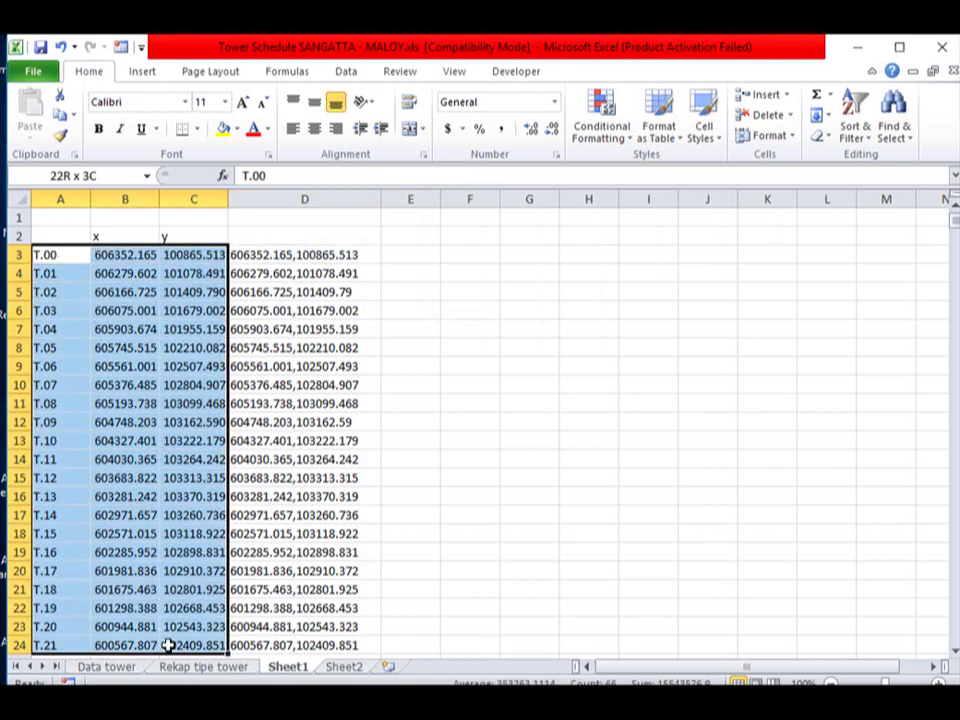
pyautogui.click(420, 498)
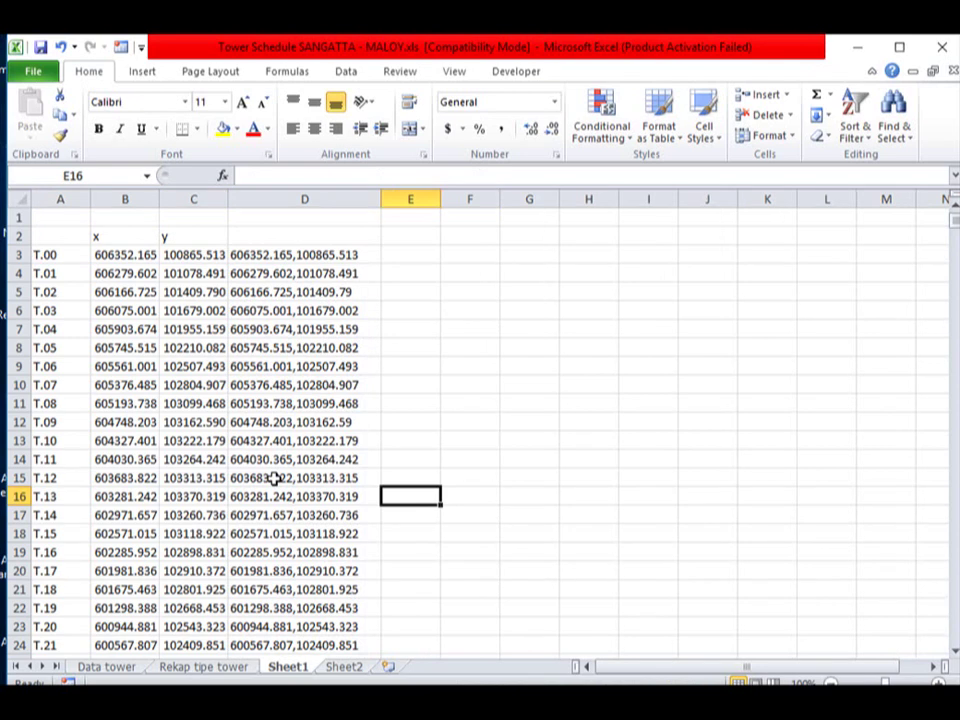
pyautogui.click(326, 426)
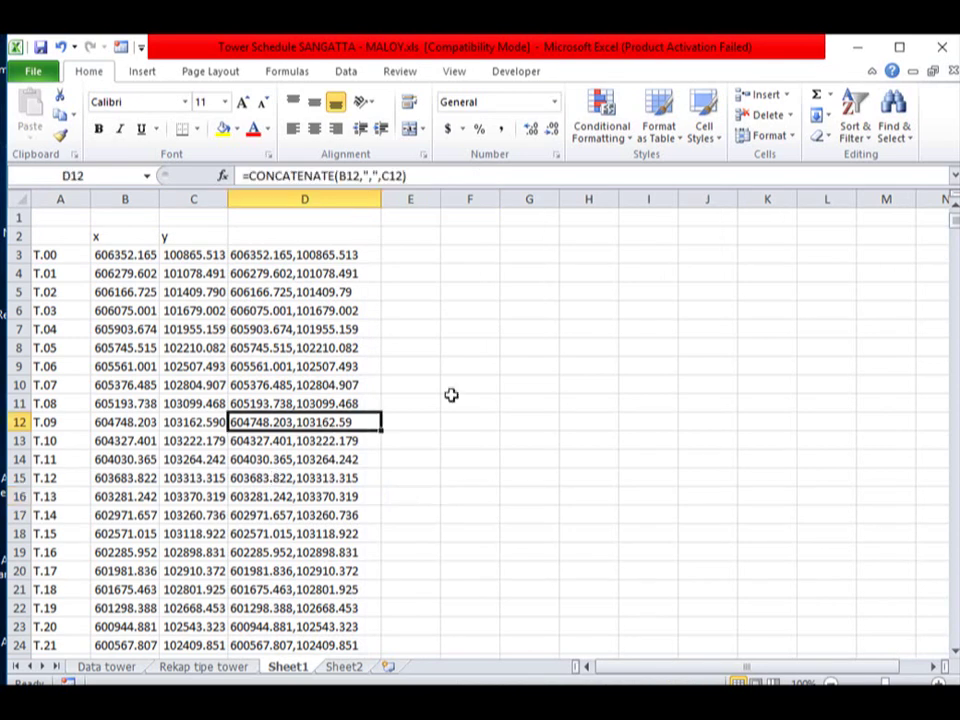
pyautogui.click(413, 260)
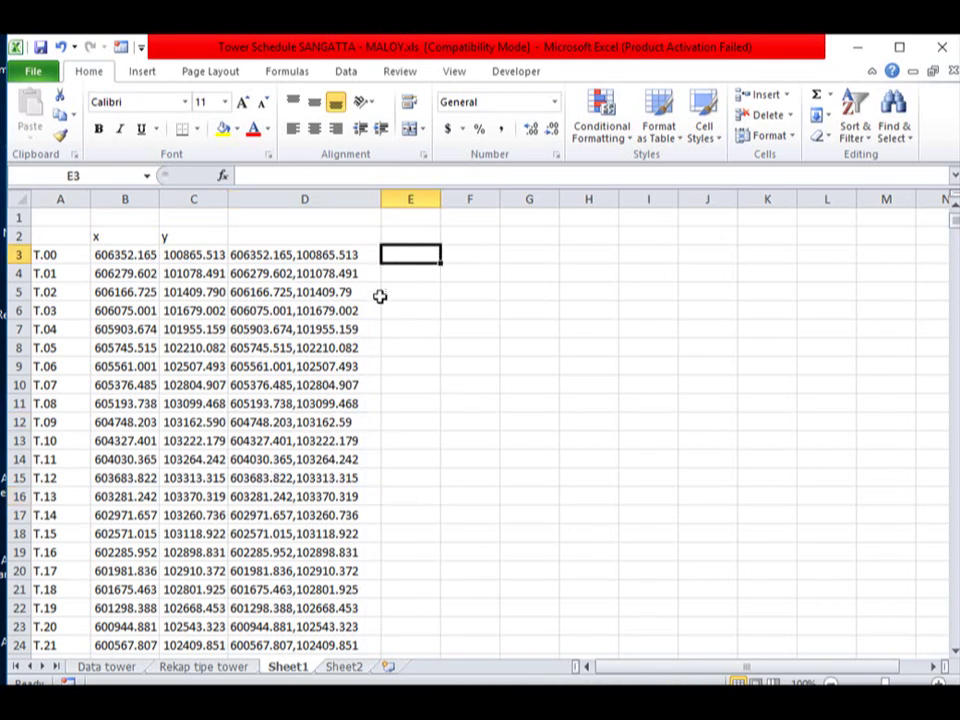
pyautogui.click(429, 316)
pyautogui.click(410, 252)
pyautogui.click(223, 176)
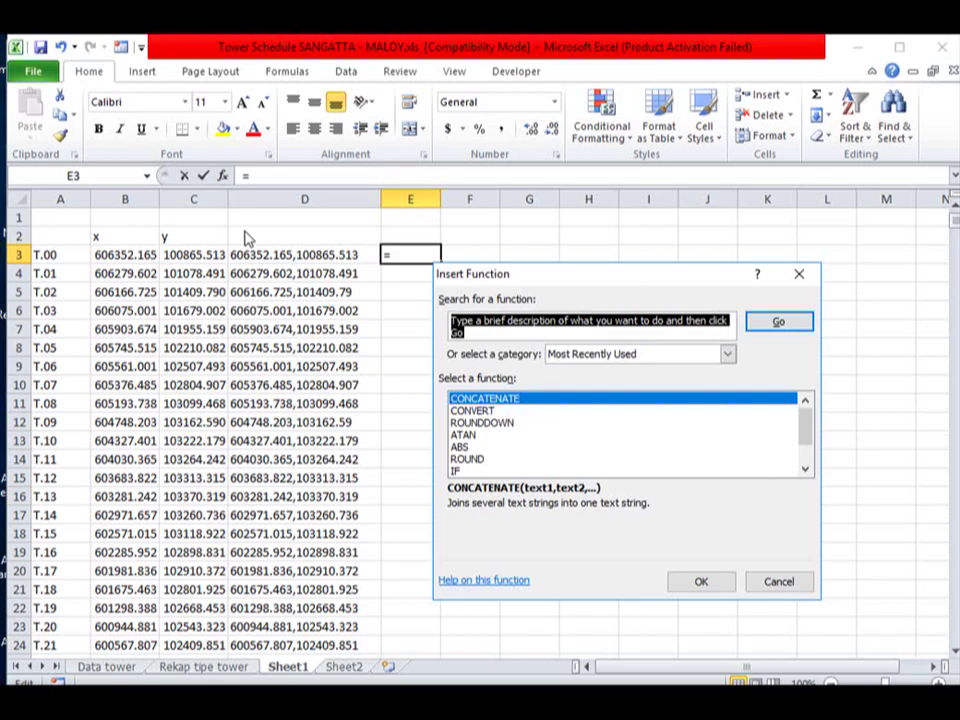
# Begin the E3 CONCATENATE formula with the -text prefix and the B3, C3 coordinates
pyautogui.click(718, 589)
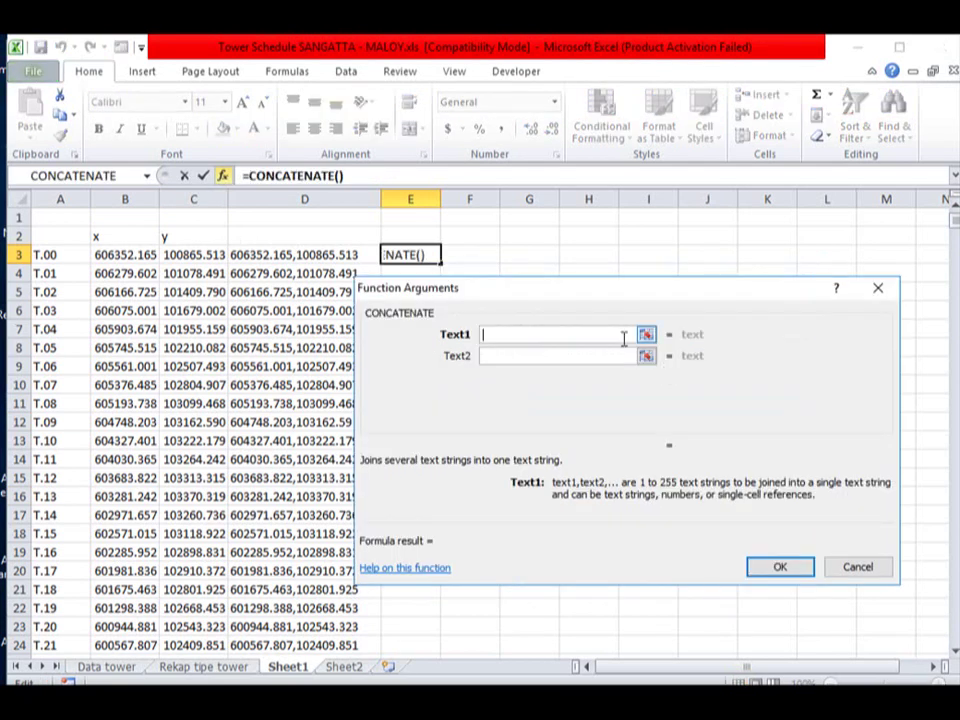
pyautogui.moveTo(605, 293); pyautogui.dragTo(643, 300)
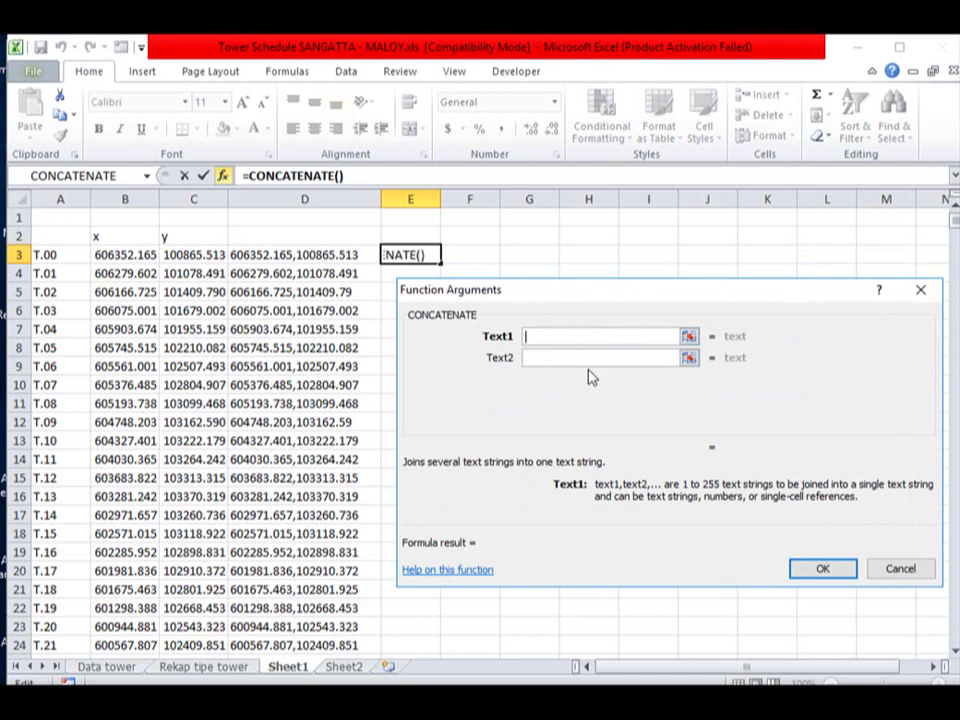
pyautogui.click(555, 357)
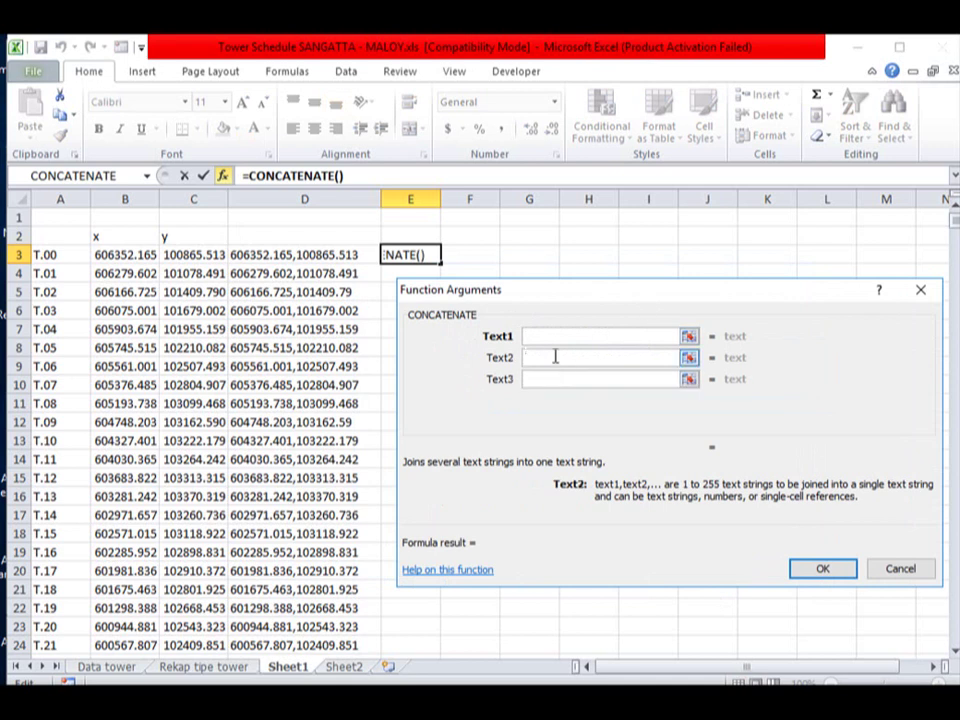
pyautogui.write('-text')
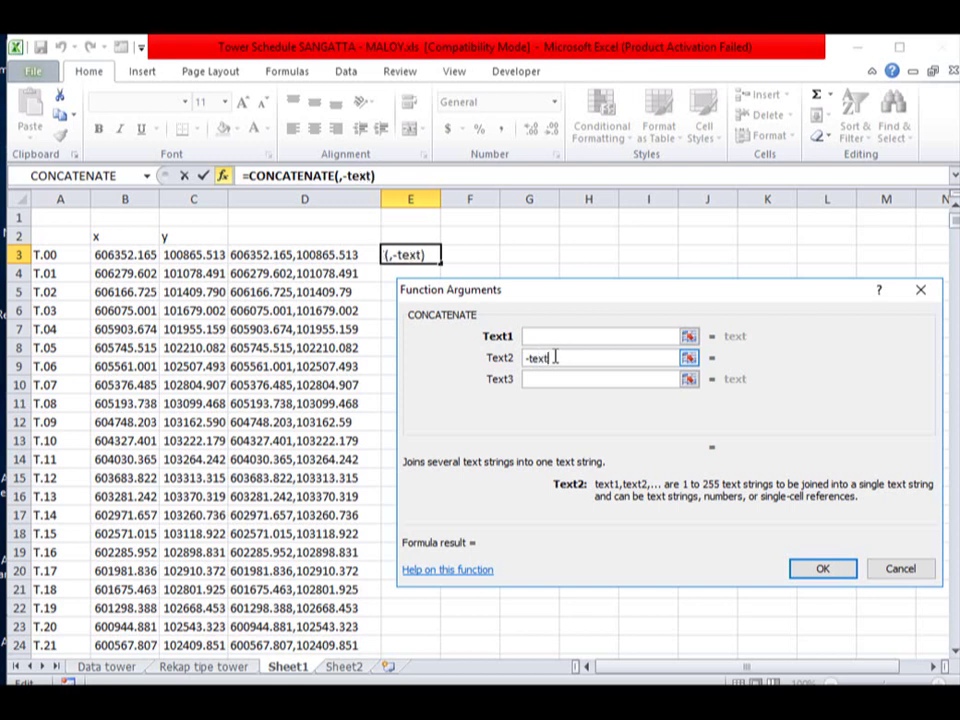
pyautogui.click(607, 377)
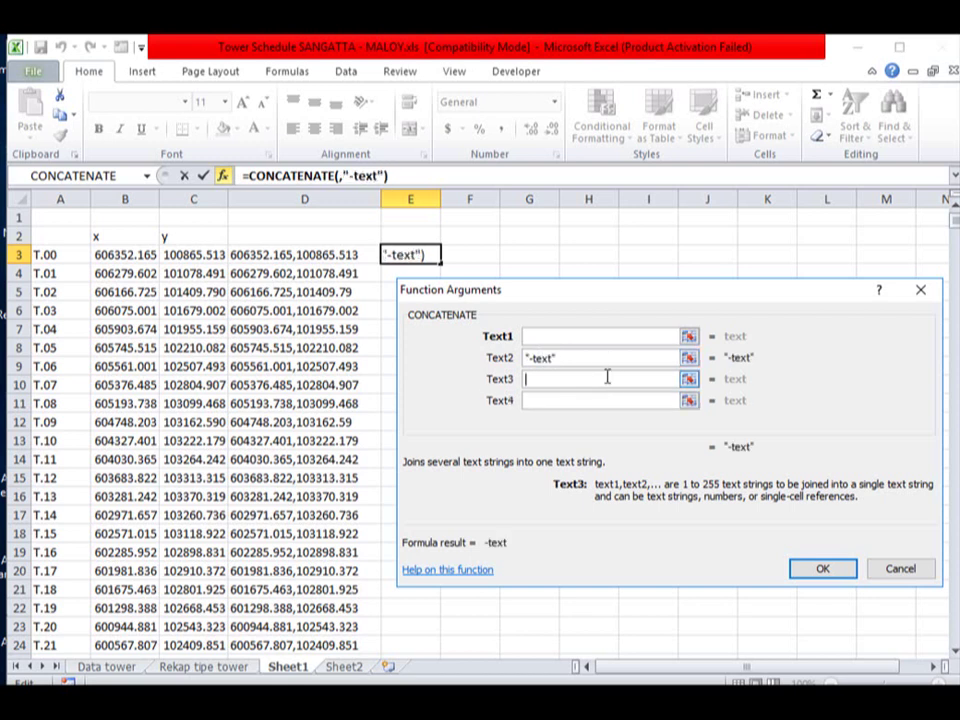
pyautogui.click(608, 402)
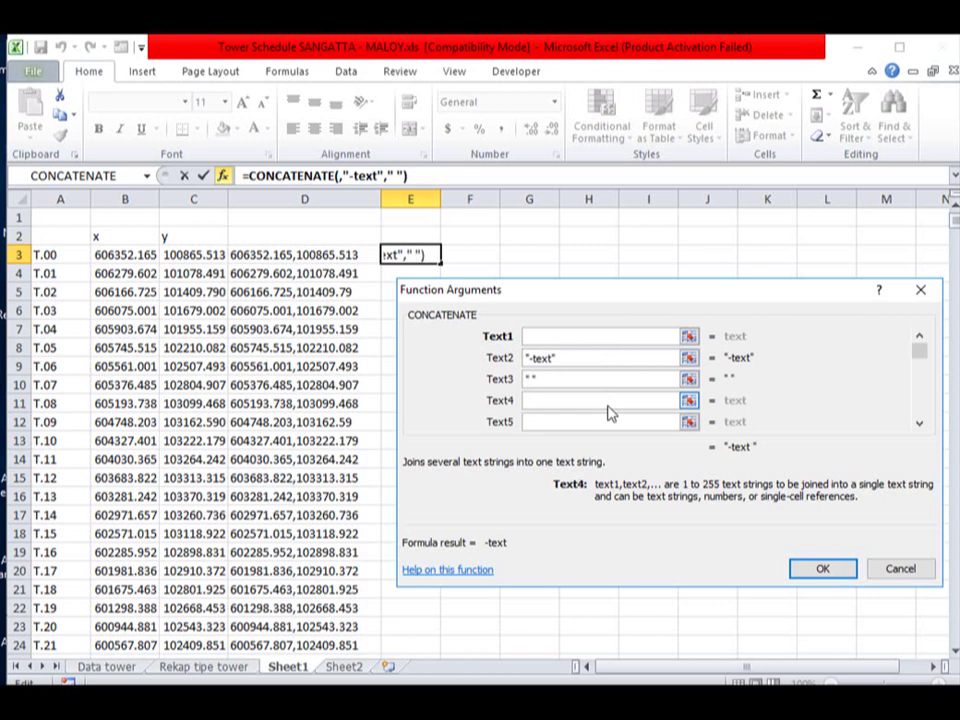
pyautogui.click(132, 255)
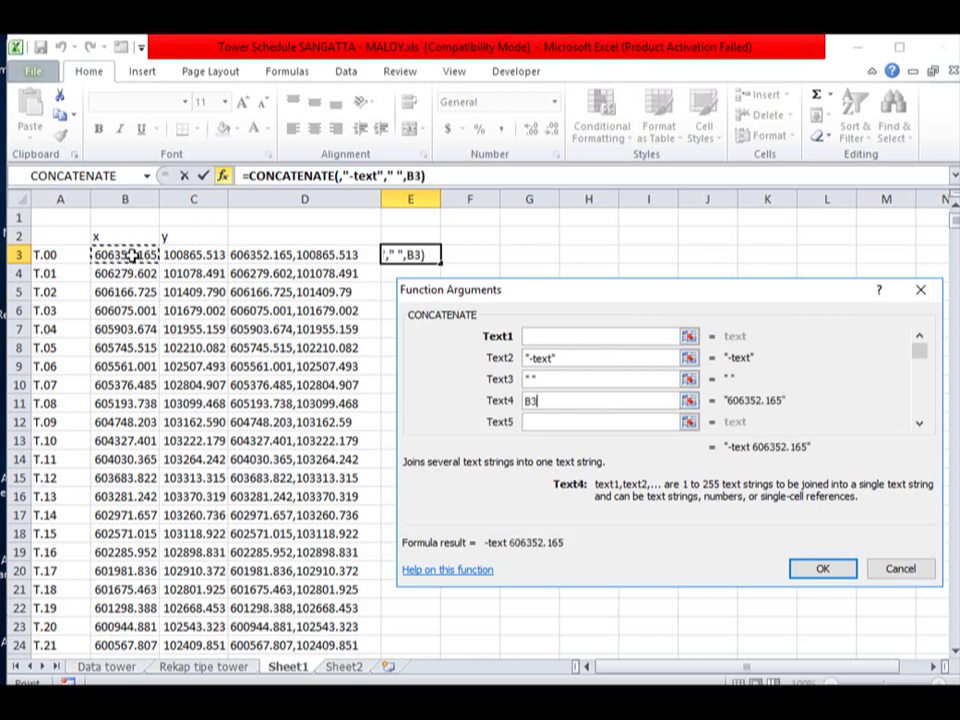
pyautogui.click(573, 424)
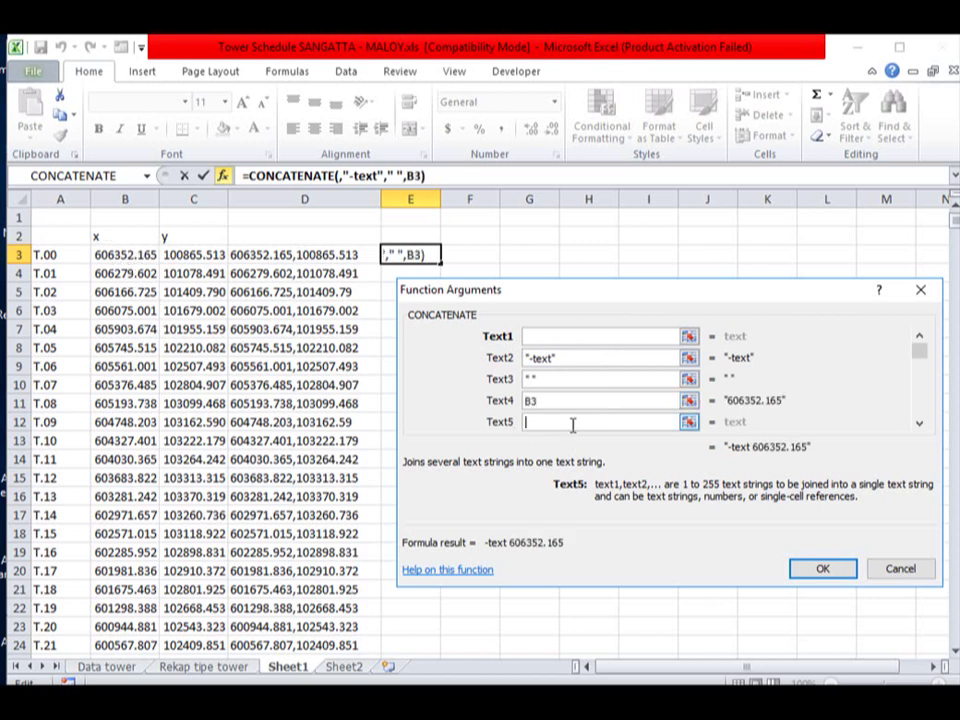
pyautogui.click(919, 423)
pyautogui.click(600, 422)
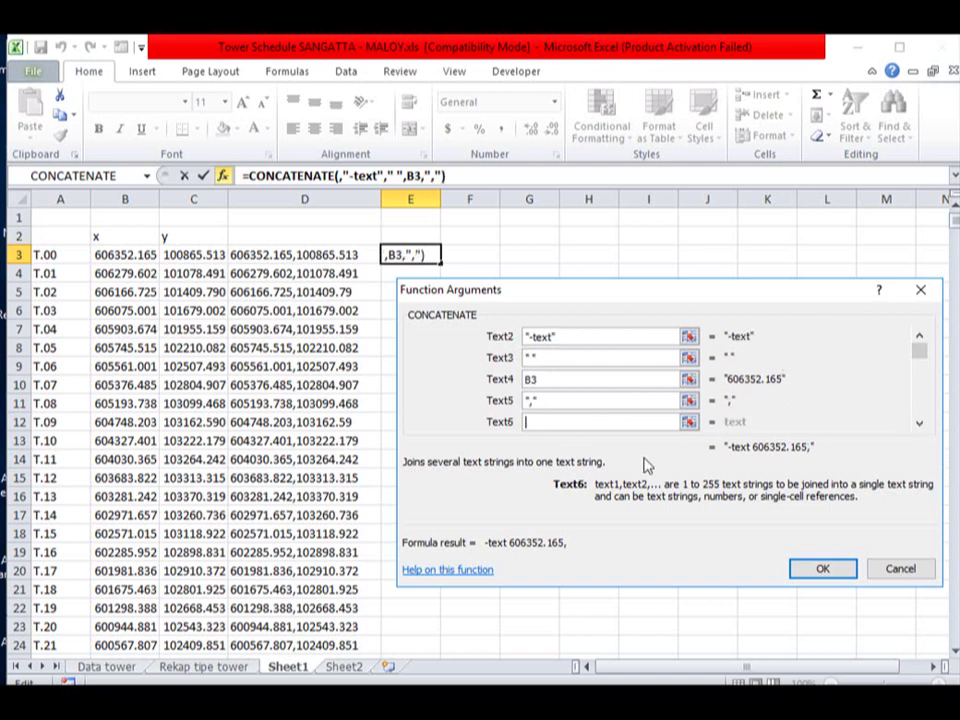
pyautogui.click(198, 258)
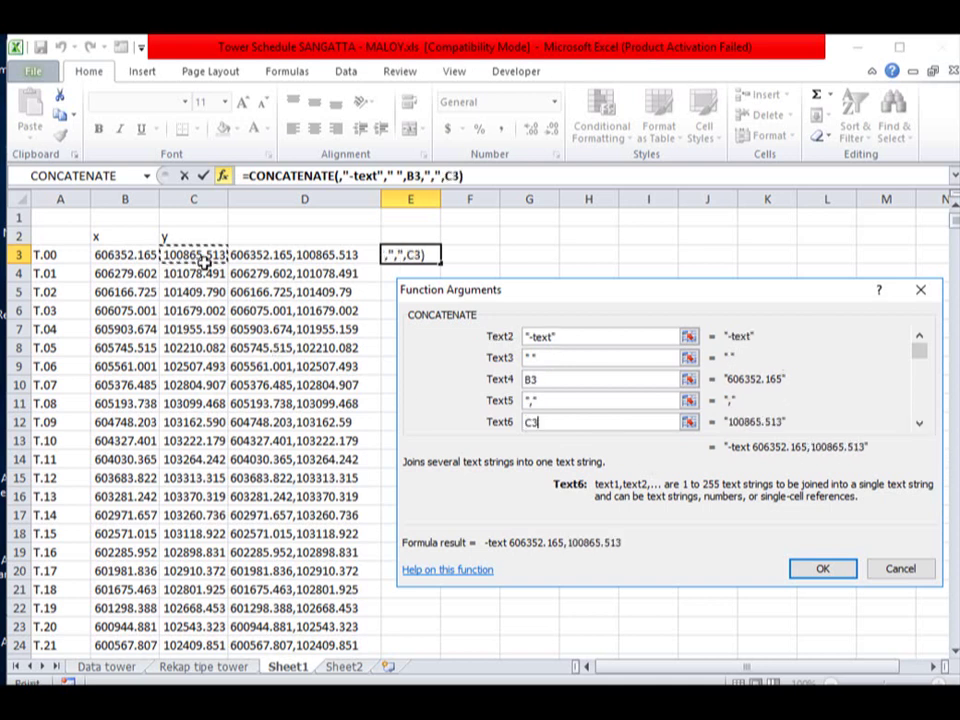
pyautogui.click(919, 423)
pyautogui.click(919, 424)
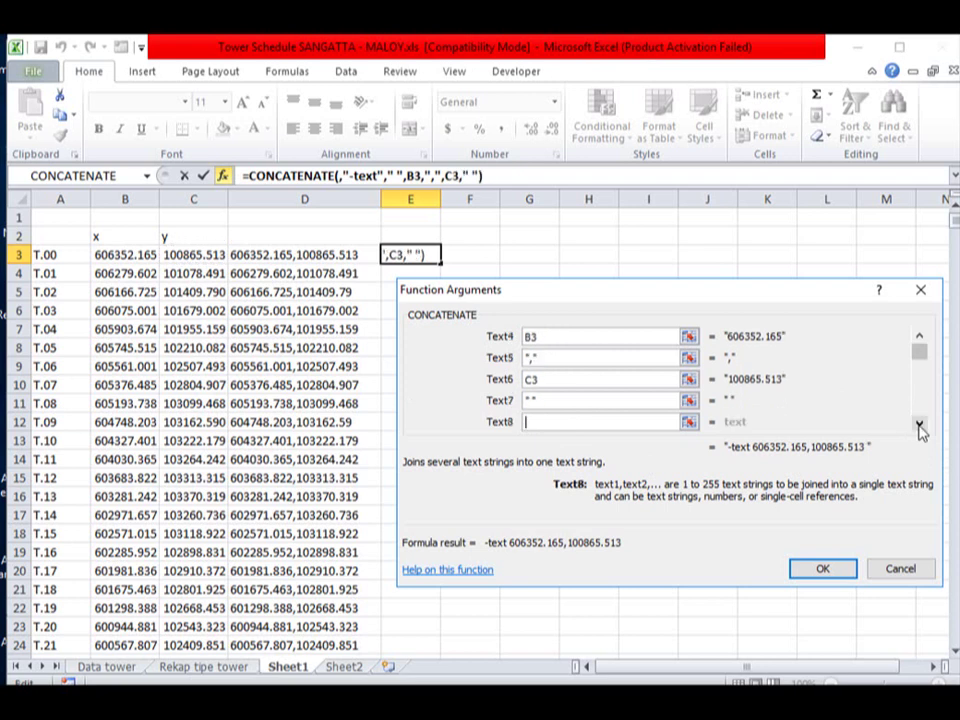
# Add 50, 0 and the A3 tower number as arguments and confirm the formula
pyautogui.write('50')
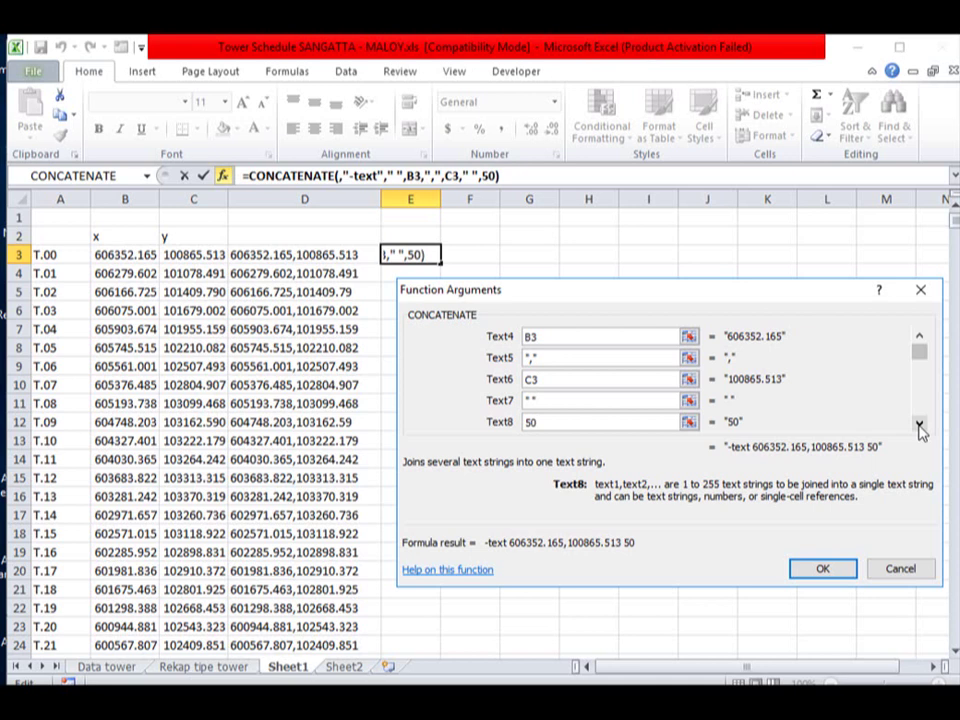
pyautogui.click(919, 424)
pyautogui.click(919, 424)
pyautogui.write('"')
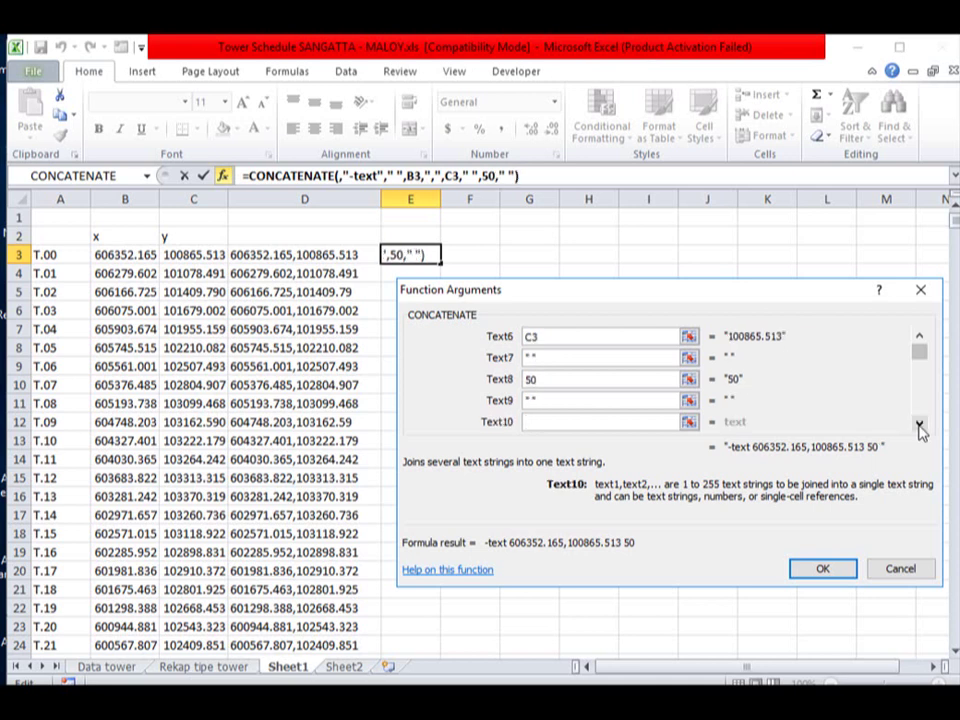
pyautogui.write('0')
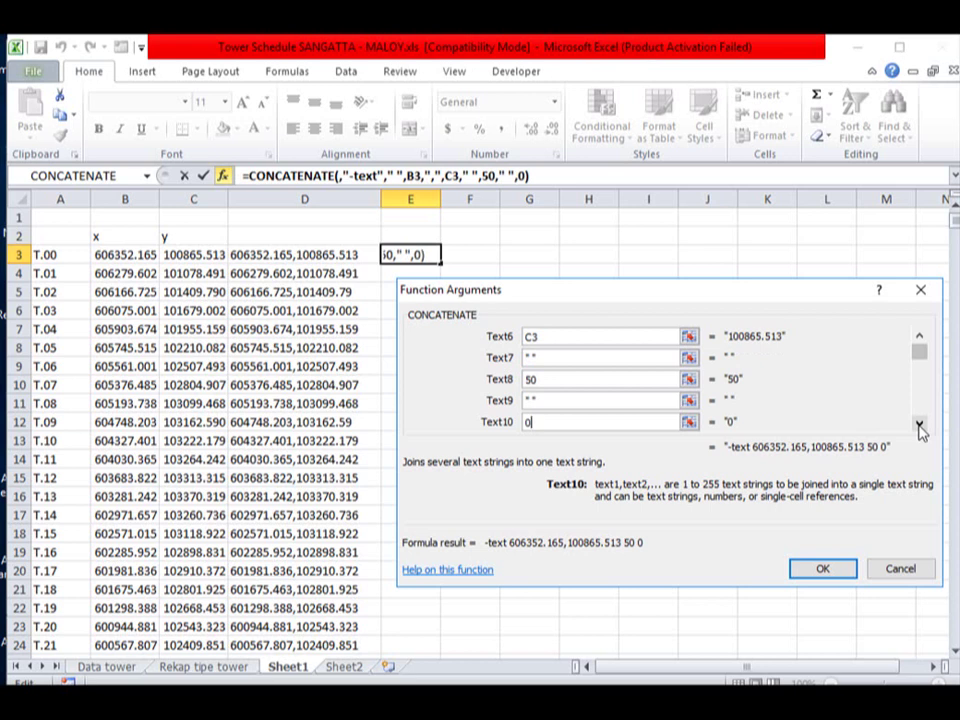
pyautogui.click(919, 424)
pyautogui.click(919, 424)
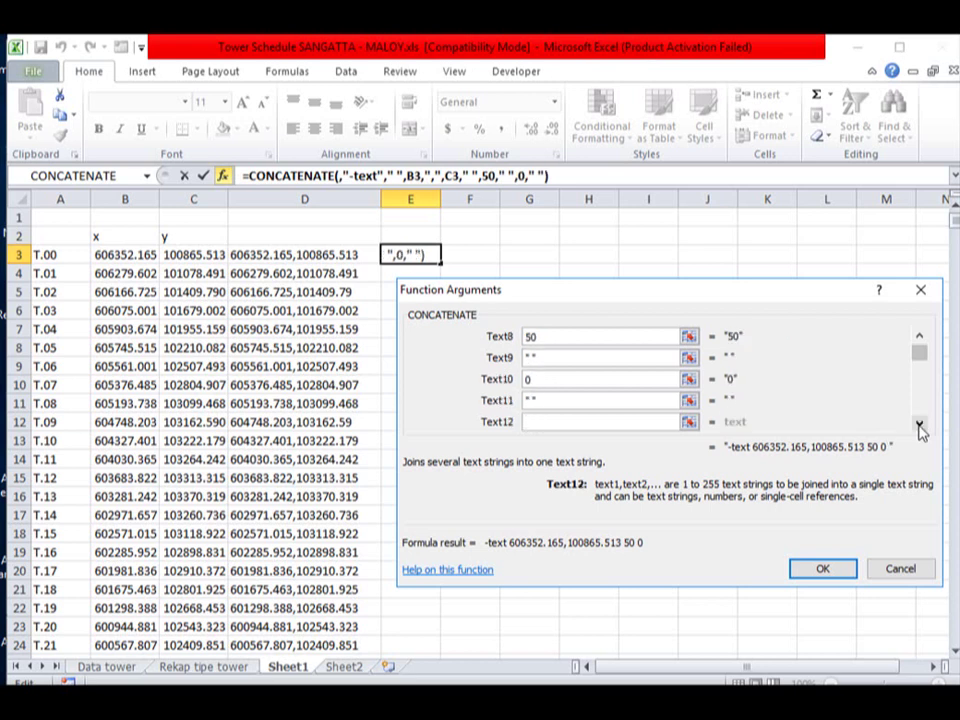
pyautogui.click(47, 256)
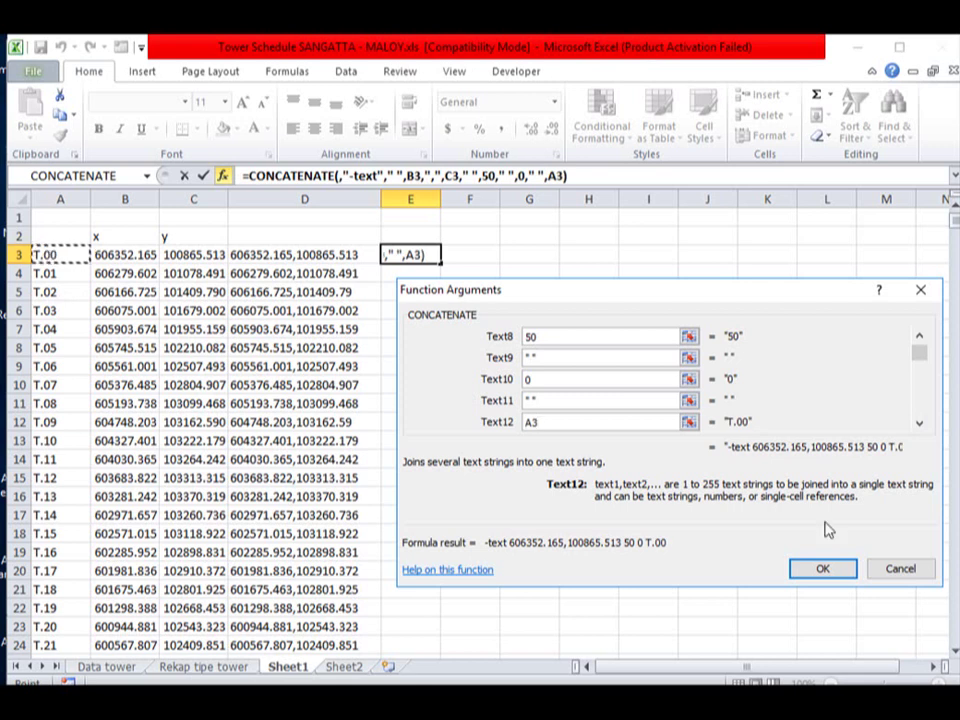
pyautogui.click(919, 424)
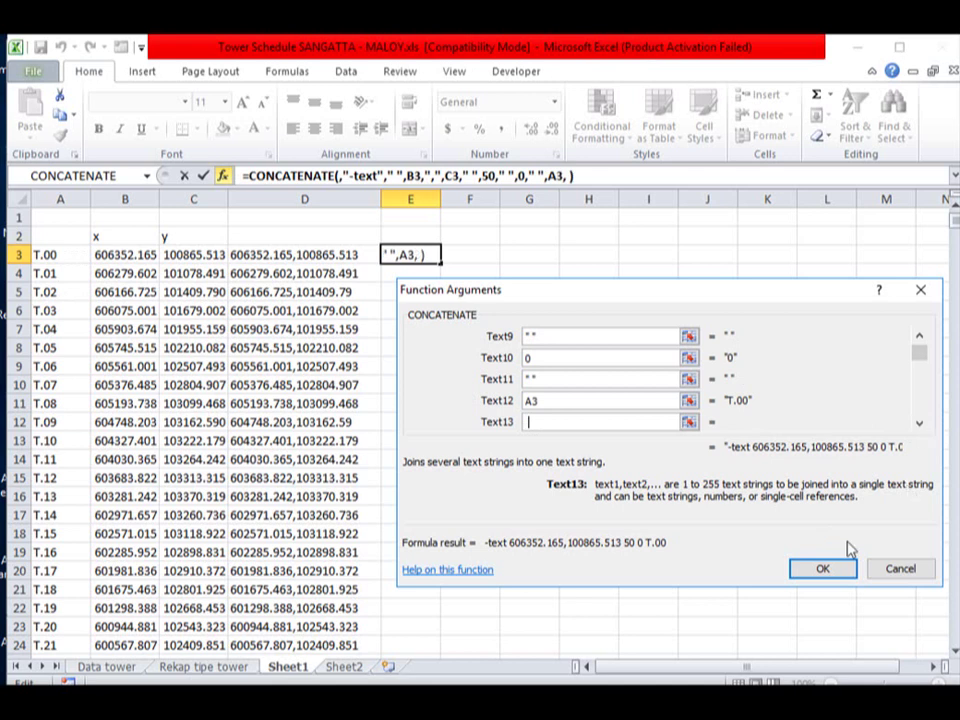
pyautogui.click(824, 569)
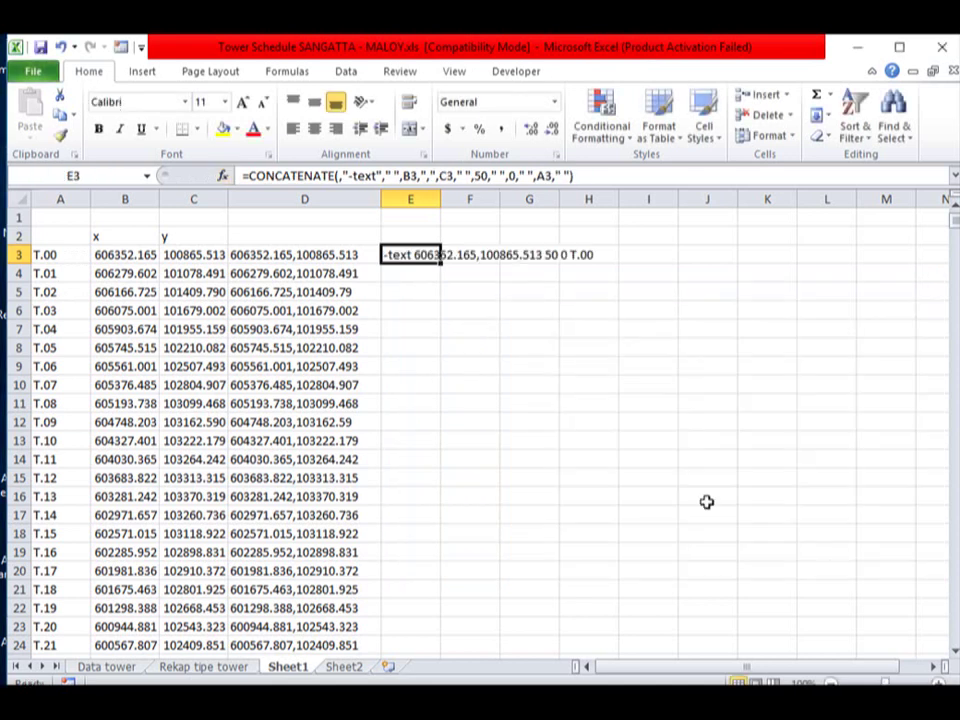
# Fill the formula down for every tower row and copy the column E command lines
pyautogui.doubleClick(441, 261)
pyautogui.scroll(-3, 432, 290)
pyautogui.scroll(2, 432, 320)
pyautogui.scroll(1, 432, 335)
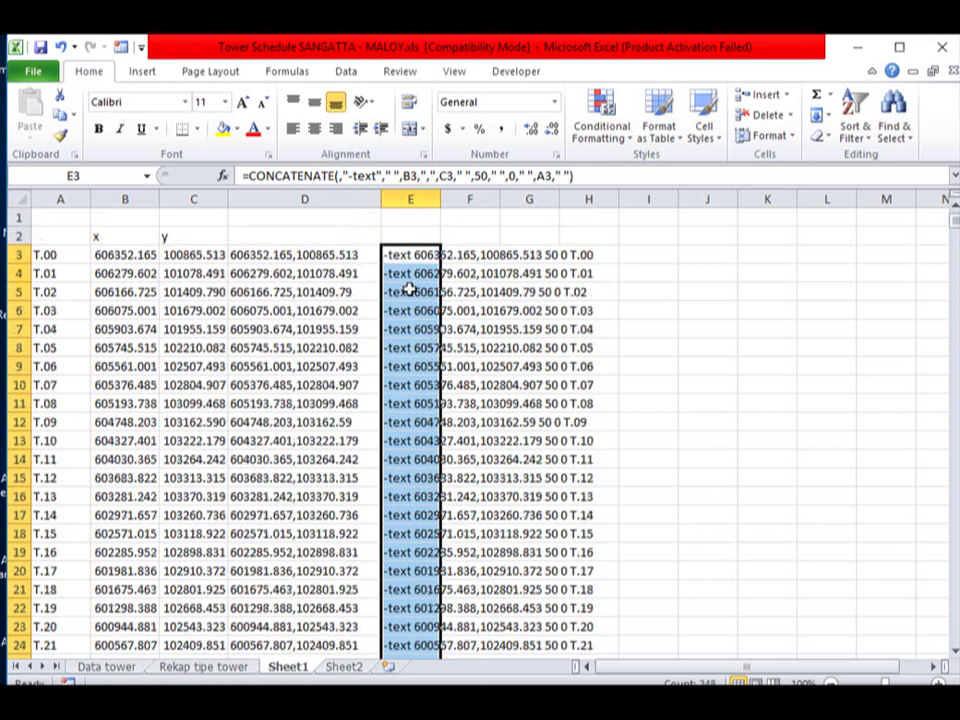
pyautogui.rightClick(410, 289)
pyautogui.click(450, 321)
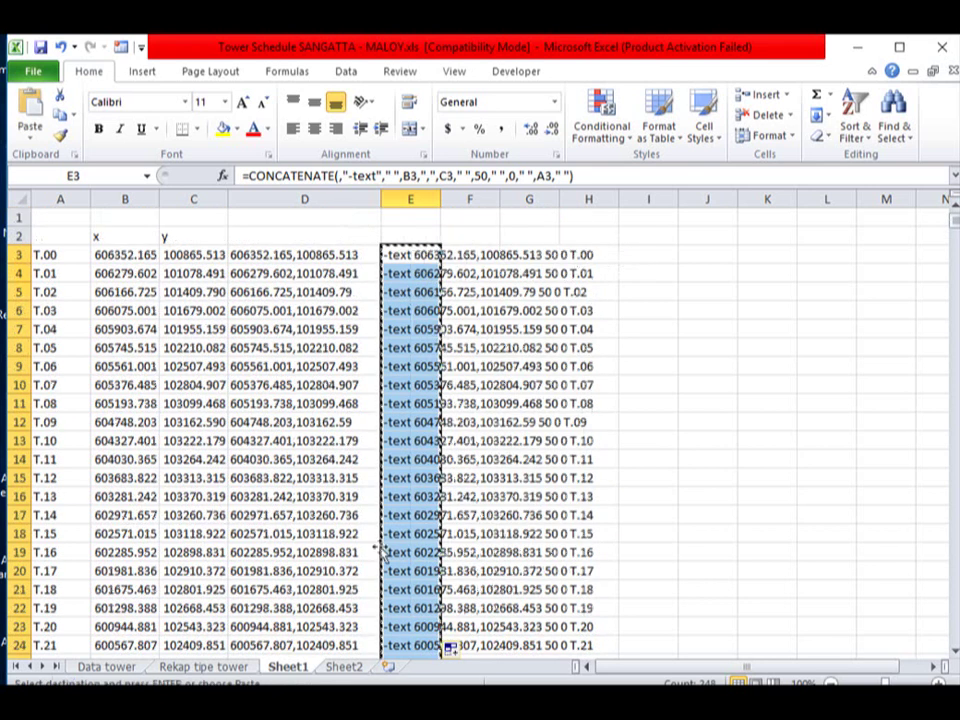
pyautogui.hotkey('alt', 'Tab')
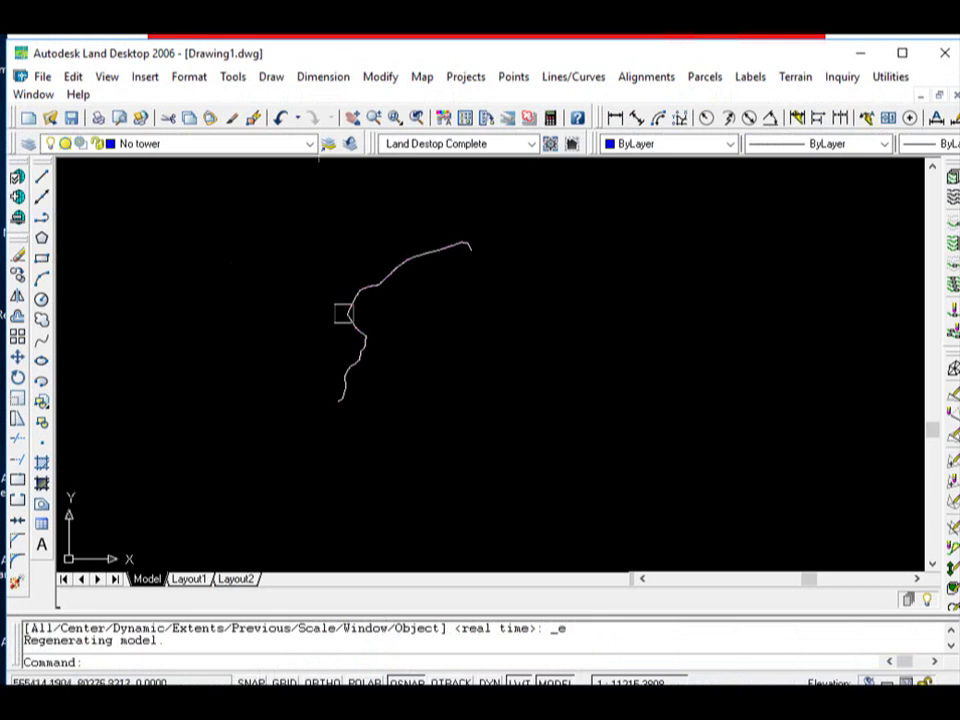
# Paste the copied -text commands into the command line to write labels T.00 through T.247
pyautogui.scroll(2, 343, 313)
pyautogui.scroll(2, 443, 212)
pyautogui.scroll(1, 463, 272)
pyautogui.scroll(1, 534, 321)
pyautogui.scroll(1, 577, 325)
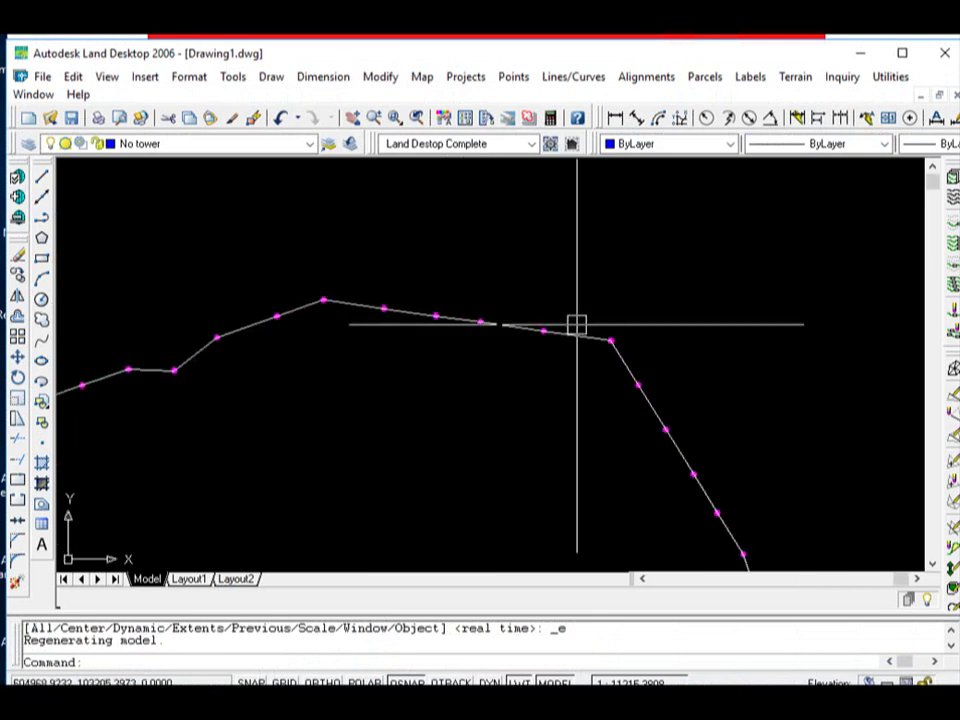
pyautogui.scroll(-2, 373, 270)
pyautogui.scroll(-2, 385, 287)
pyautogui.scroll(2, 385, 287)
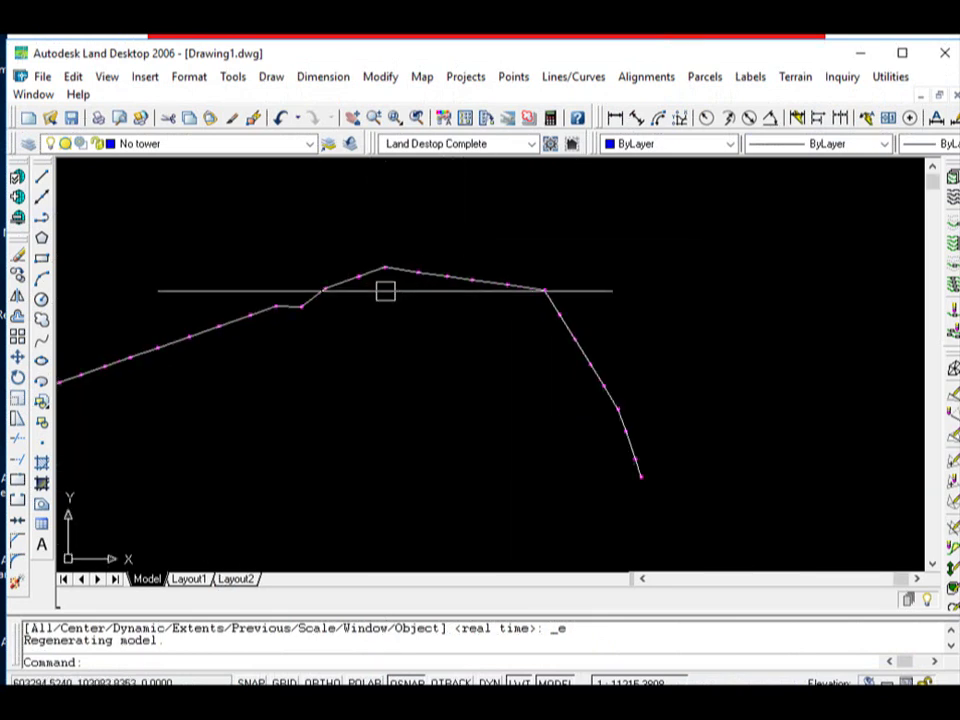
pyautogui.rightClick(225, 665)
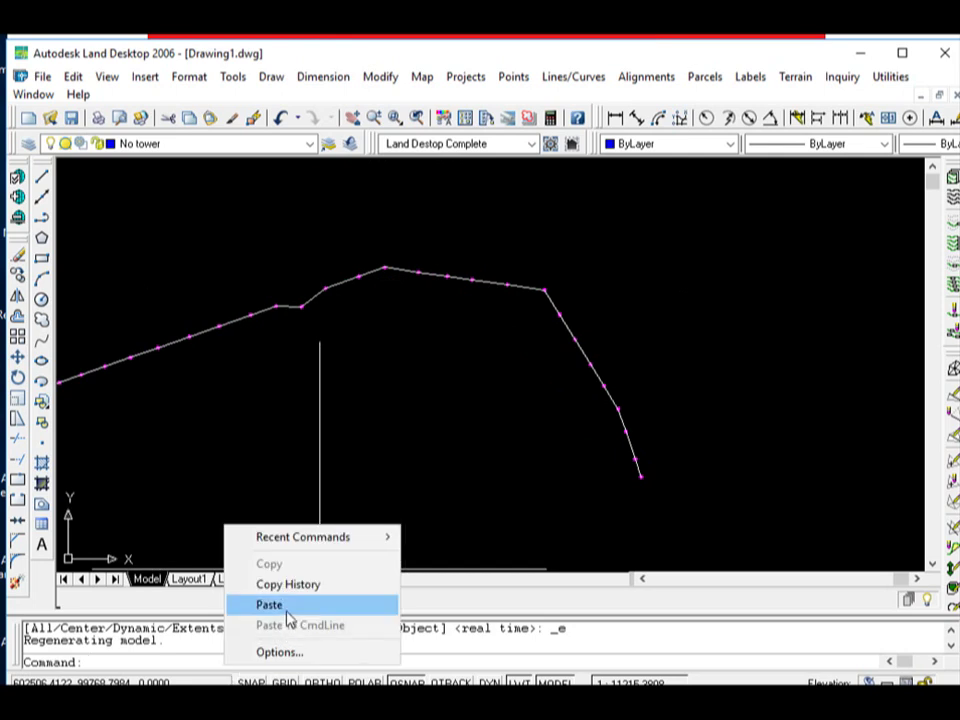
pyautogui.click(287, 610)
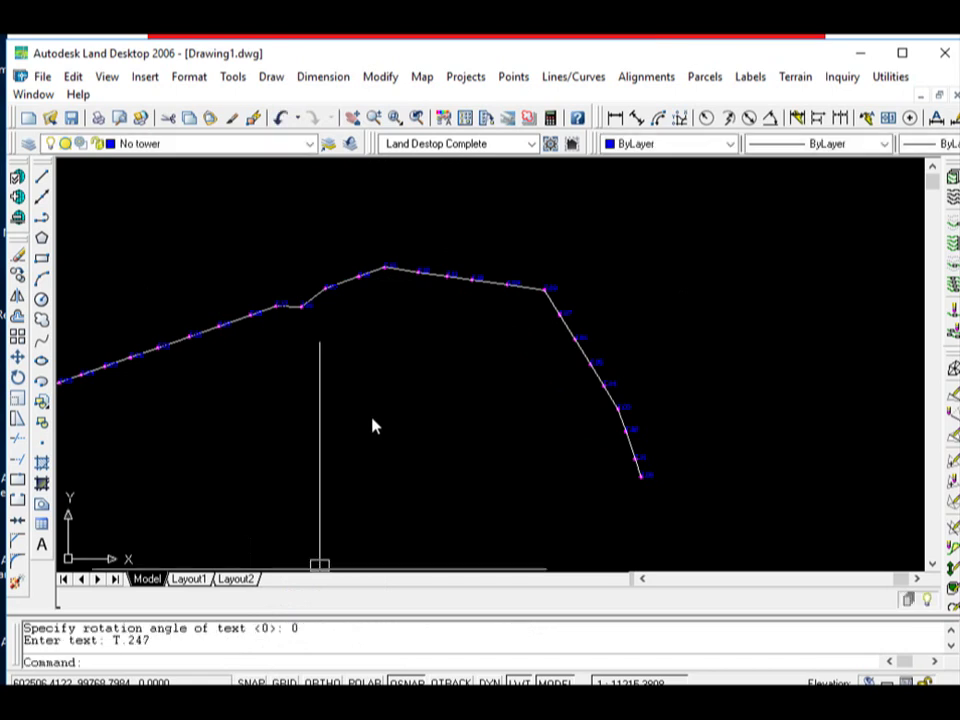
# Zoom along the route to check the blue tower-number labels beside each tower point
pyautogui.scroll(3, 497, 234)
pyautogui.scroll(2, 497, 234)
pyautogui.scroll(2, 326, 431)
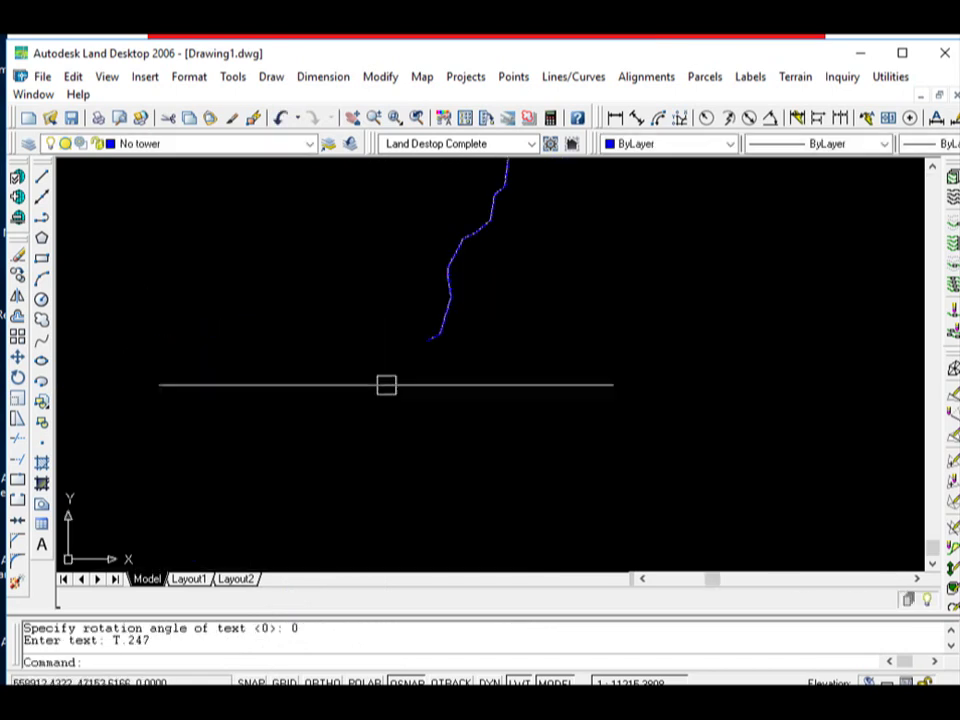
pyautogui.scroll(1, 444, 290)
pyautogui.scroll(3, 430, 340)
pyautogui.scroll(-1, 403, 420)
pyautogui.scroll(3, 419, 357)
pyautogui.scroll(-5, 419, 357)
pyautogui.scroll(3, 285, 527)
pyautogui.scroll(2, 285, 527)
pyautogui.scroll(-2, 285, 527)
pyautogui.scroll(-3, 266, 506)
pyautogui.scroll(-2, 238, 516)
pyautogui.scroll(3, 534, 367)
pyautogui.scroll(2, 553, 381)
pyautogui.scroll(2, 602, 420)
pyautogui.scroll(3, 594, 418)
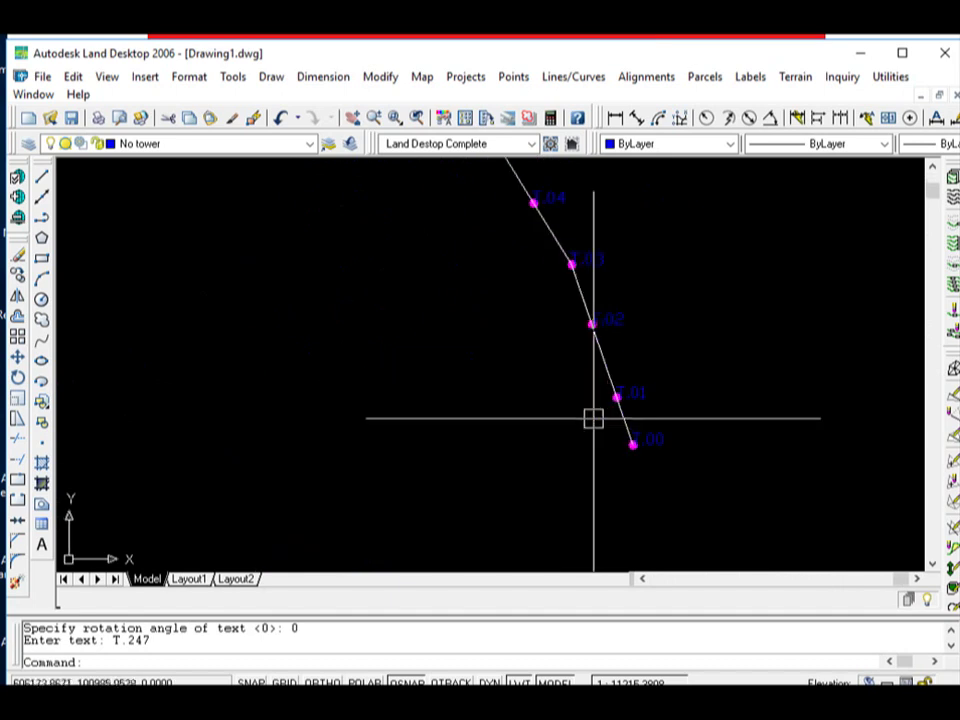
pyautogui.scroll(-4, 560, 290)
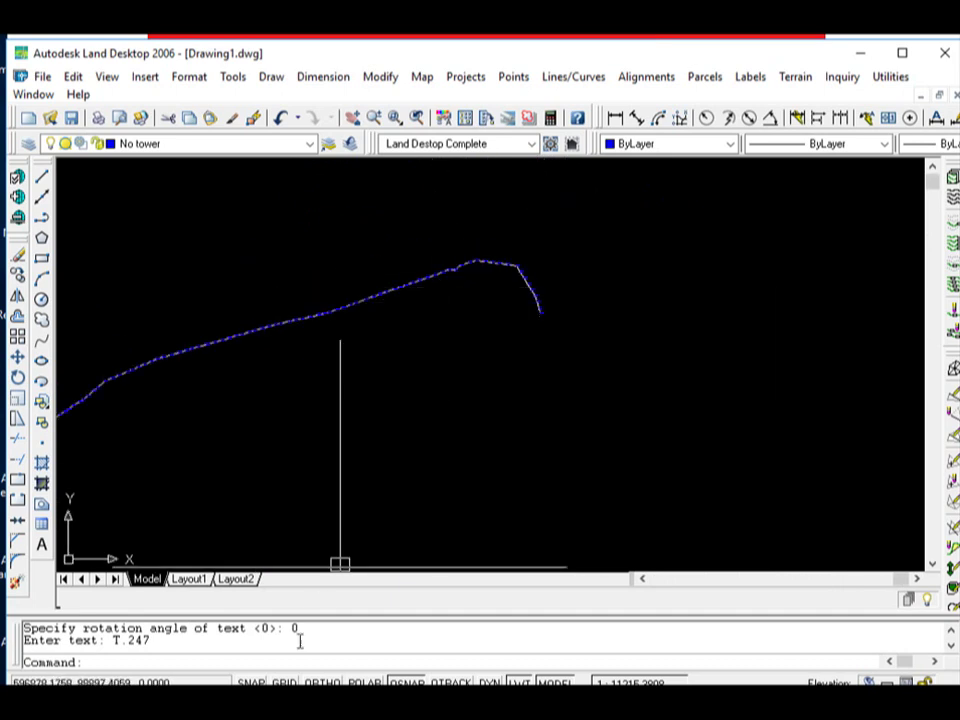
pyautogui.click(332, 702)
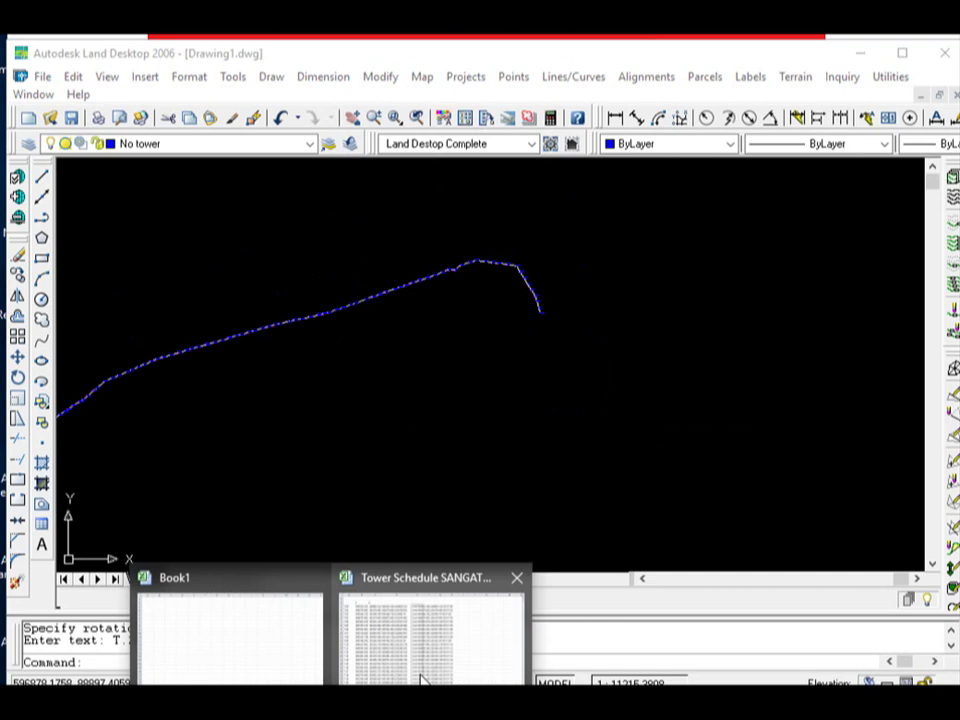
pyautogui.click(388, 672)
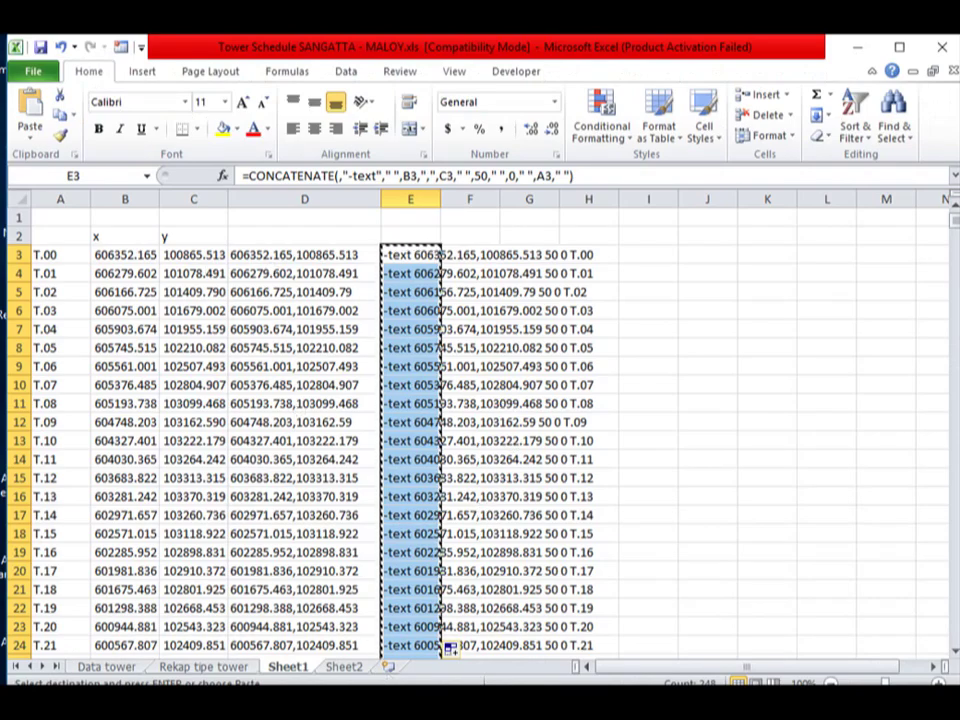
pyautogui.hotkey('alt', 'Tab')
pyautogui.scroll(-3, 476, 257)
pyautogui.scroll(5, 574, 326)
pyautogui.scroll(2, 640, 345)
pyautogui.scroll(5, 714, 381)
pyautogui.scroll(-5, 342, 327)
pyautogui.scroll(-2, 342, 327)
pyautogui.scroll(-2, 405, 336)
pyautogui.scroll(-2, 450, 266)
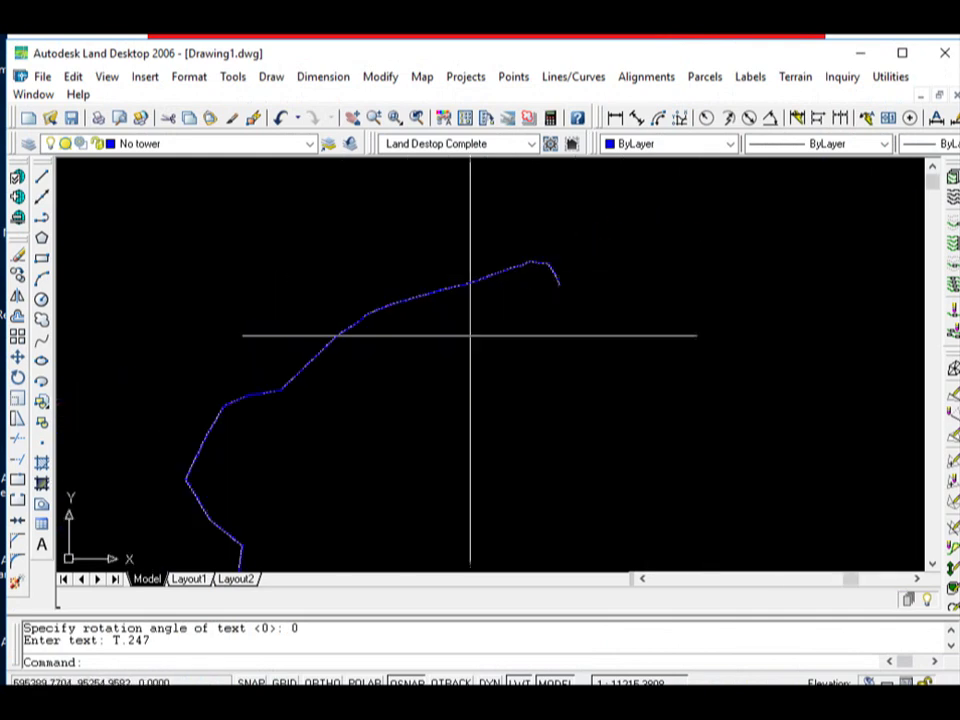
pyautogui.scroll(1, 405, 349)
pyautogui.scroll(3, 266, 384)
pyautogui.scroll(2, 266, 384)
pyautogui.scroll(2, 279, 343)
pyautogui.scroll(-5, 279, 343)
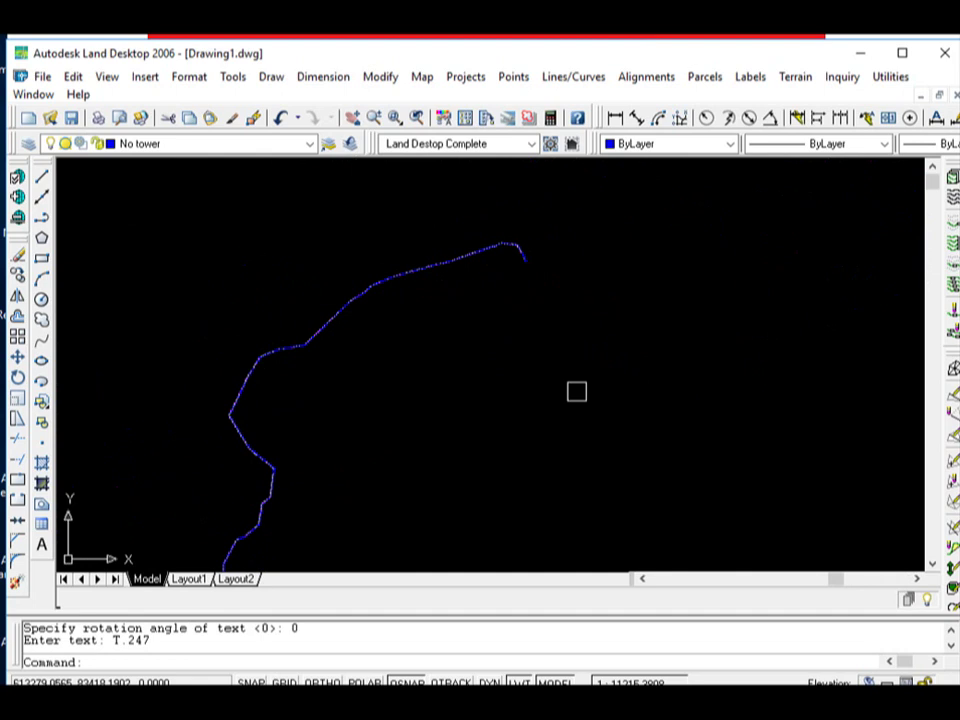
pyautogui.scroll(-1, 478, 390)
pyautogui.scroll(-2, 317, 285)
pyautogui.scroll(5, 317, 407)
pyautogui.scroll(3, 317, 407)
pyautogui.scroll(-6, 317, 407)
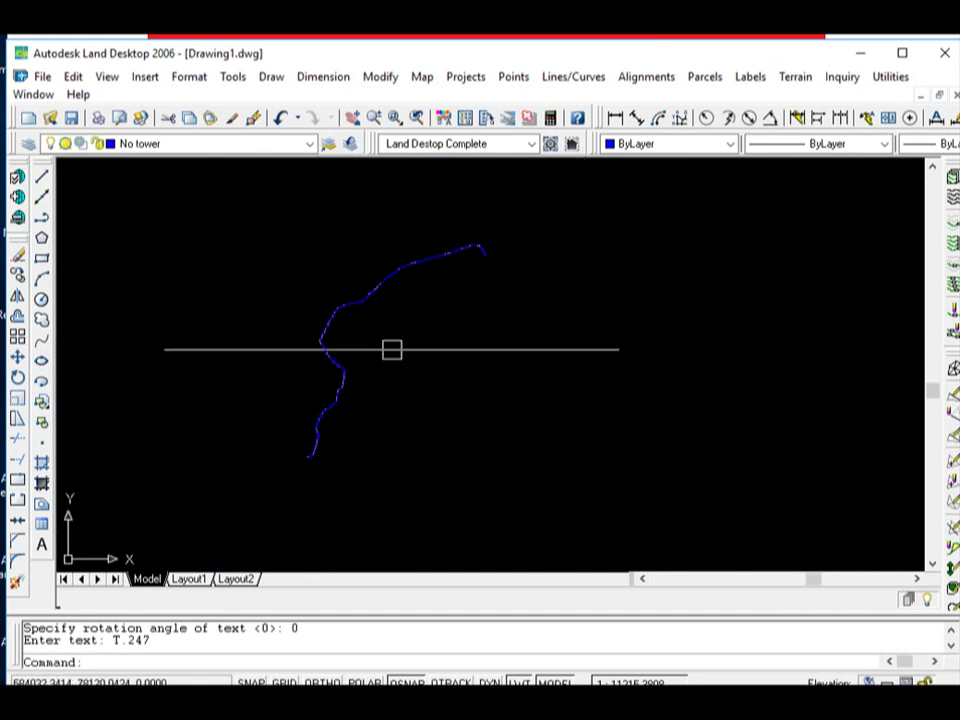
pyautogui.scroll(3, 375, 323)
pyautogui.scroll(-5, 381, 291)
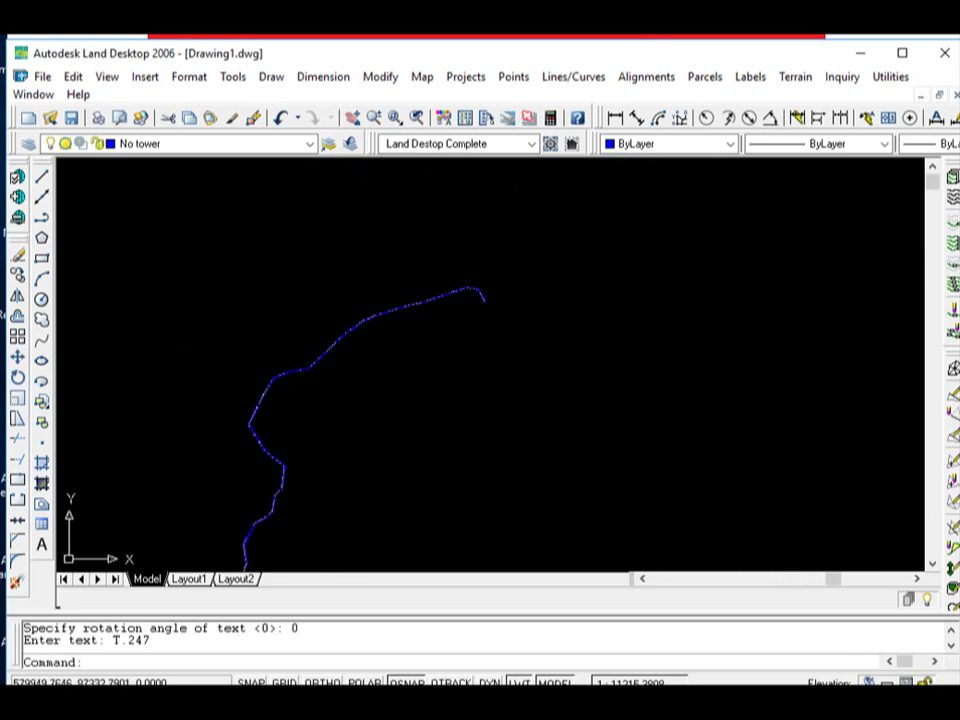
pyautogui.scroll(3, 461, 274)
pyautogui.scroll(2, 497, 366)
pyautogui.scroll(5, 638, 242)
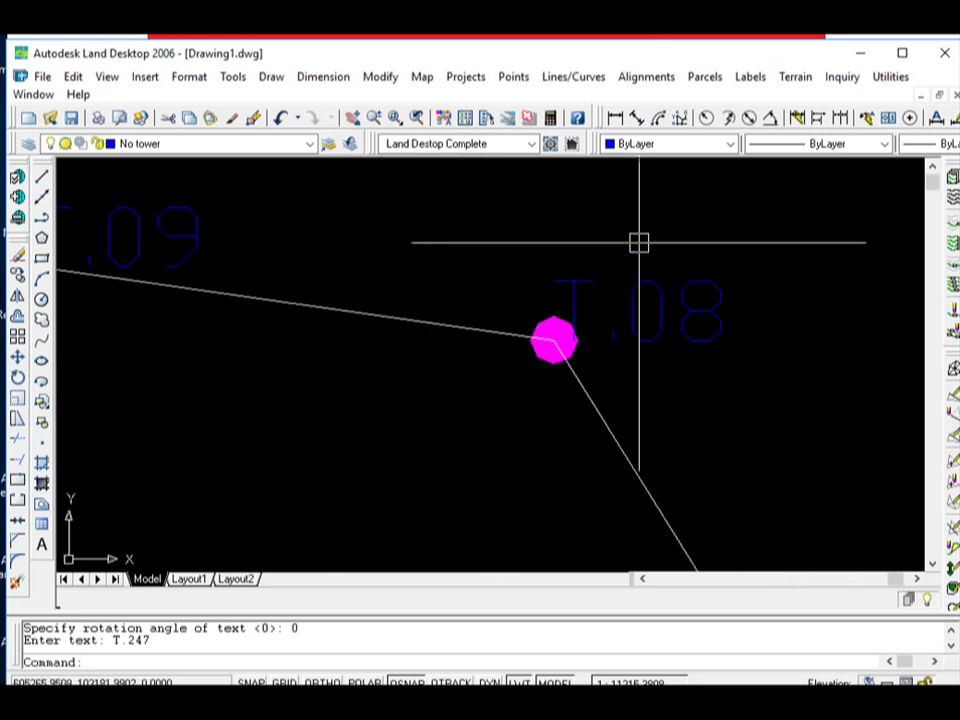
pyautogui.scroll(-4, 518, 238)
pyautogui.scroll(-2, 508, 349)
pyautogui.scroll(-1, 473, 372)
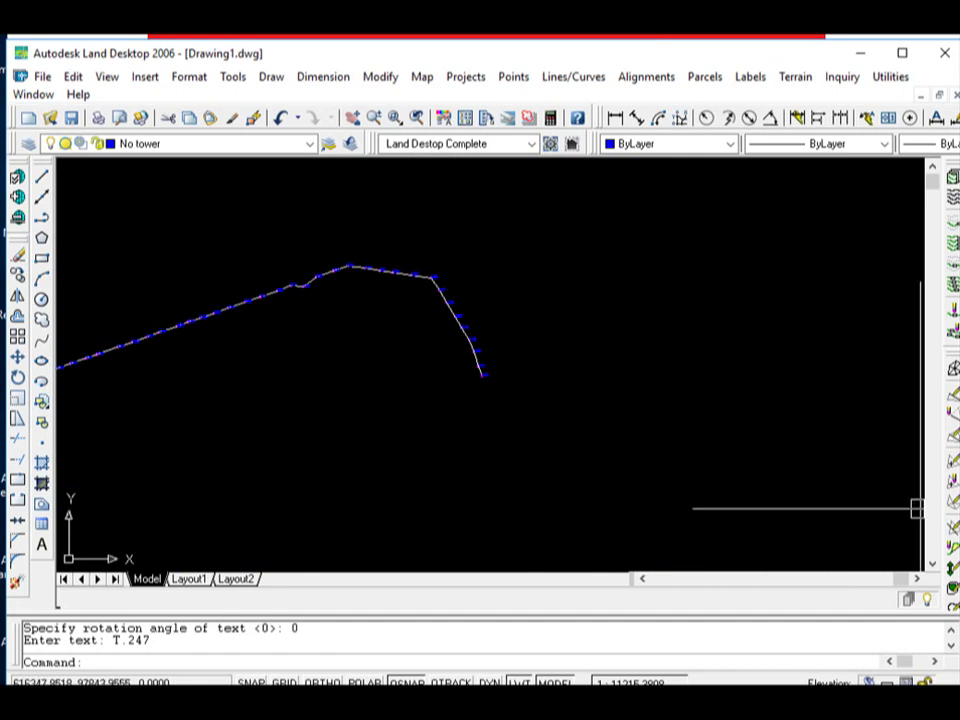